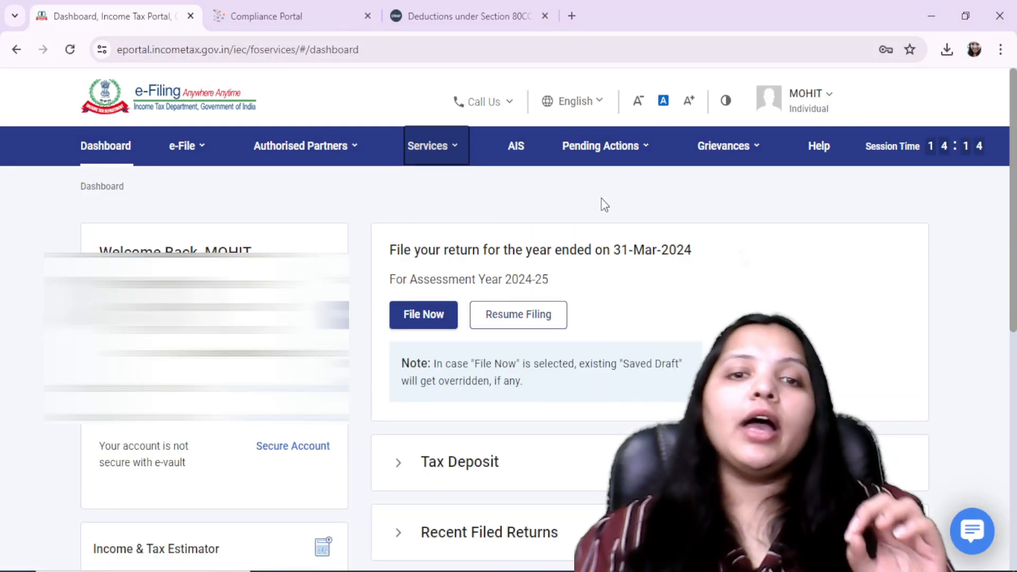
Open Form 26AS from the e-Filing portal, accept the TRACES Form 16/16A usage terms, and proceed to the tax credit statement page.
{"action": "mouse_move", "coordinate": [208, 147]}
{"action": "mouse_move", "coordinate": [318, 187]}
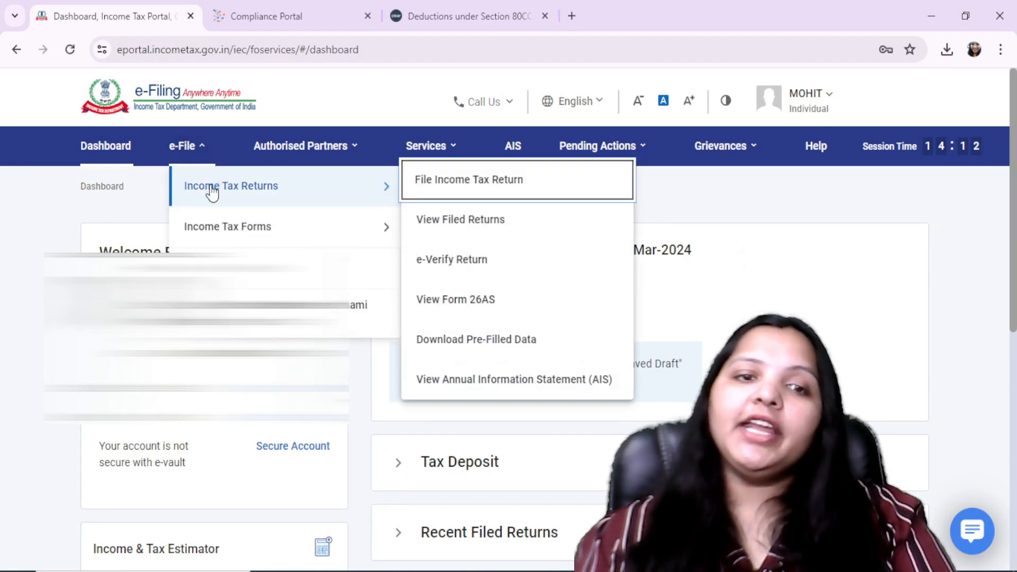
{"action": "left_click", "coordinate": [524, 313]}
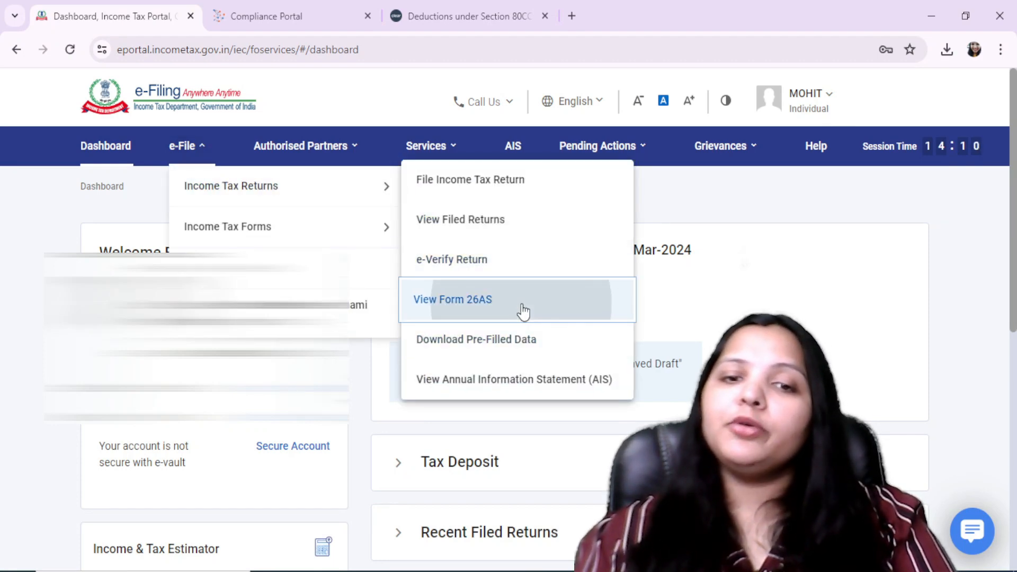
{"action": "left_click", "coordinate": [663, 459]}
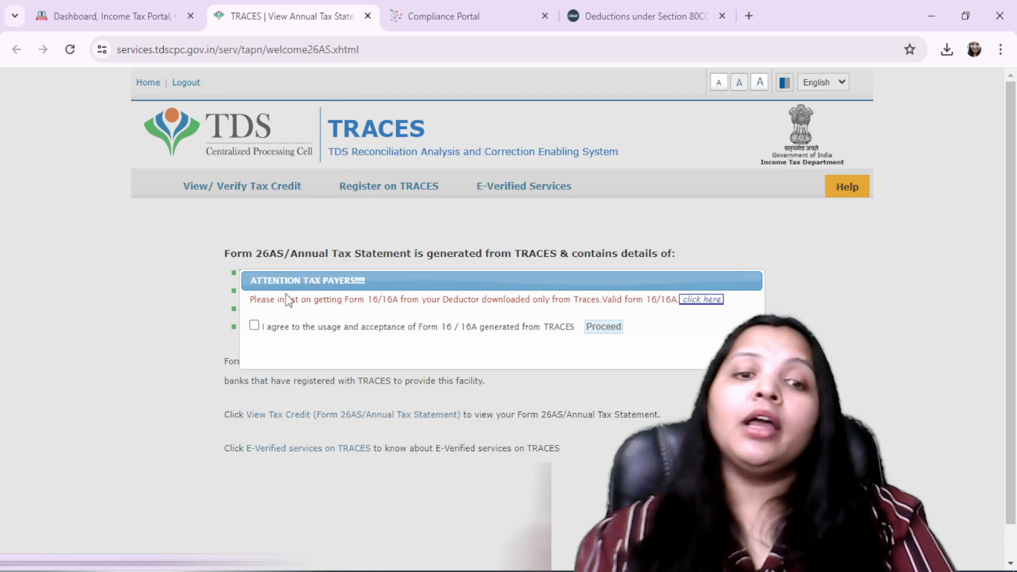
{"action": "left_click", "coordinate": [603, 327]}
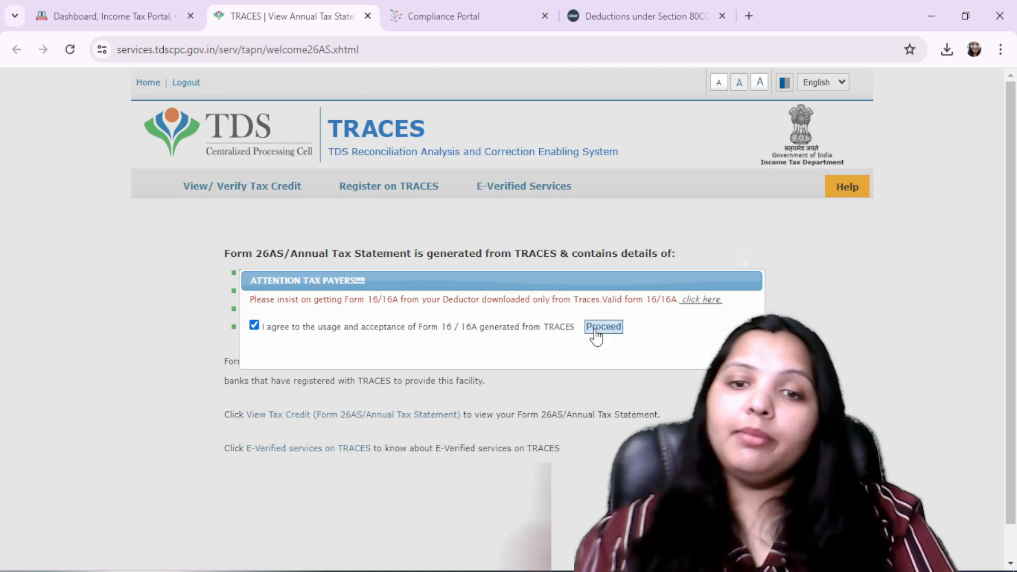
{"action": "left_click", "coordinate": [345, 415]}
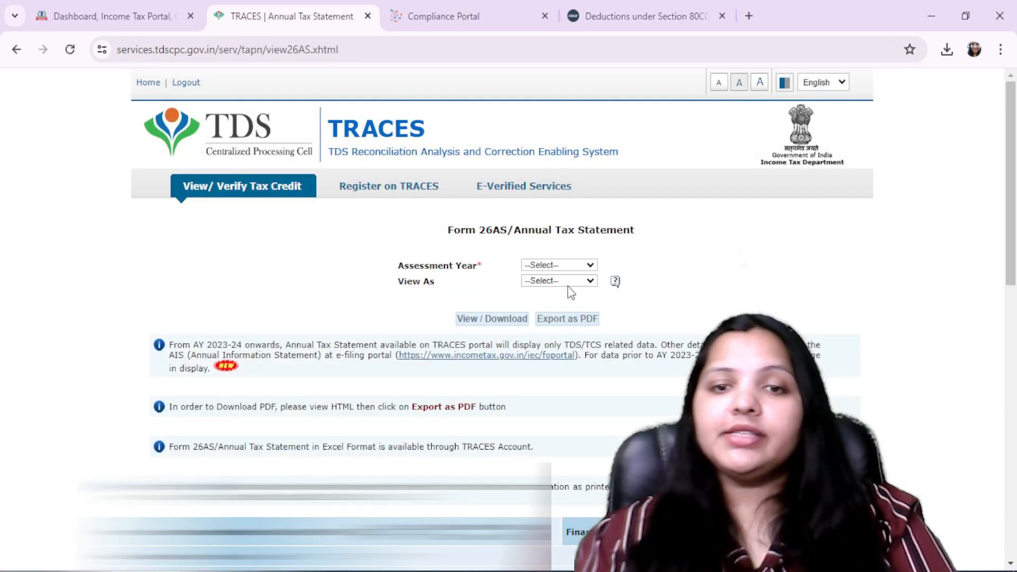
View the Form 26AS statement for assessment year 2024-25 as HTML and expand the first deductor's TDS transactions in Part I.
{"action": "left_click", "coordinate": [559, 266]}
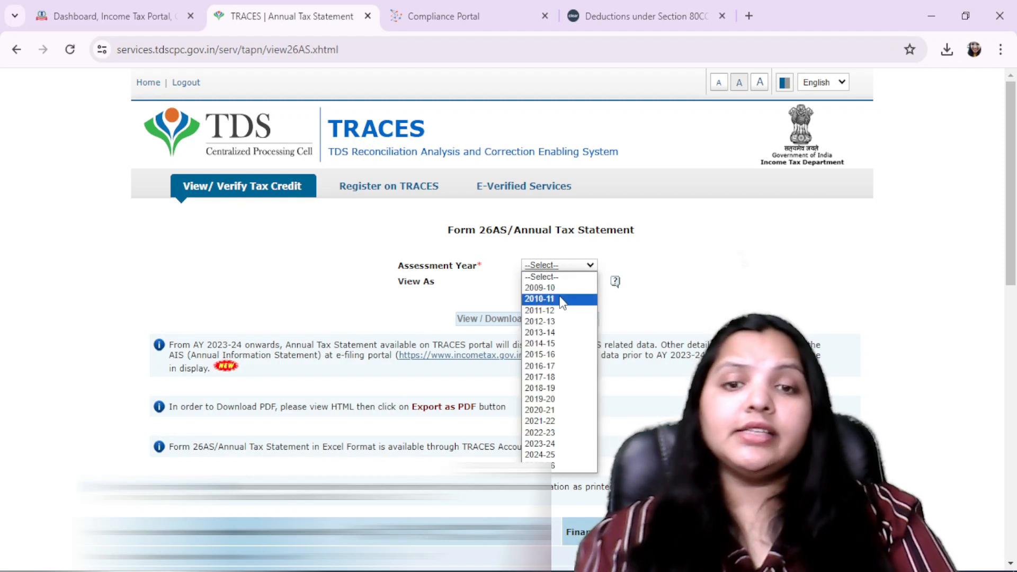
{"action": "left_click", "coordinate": [572, 455]}
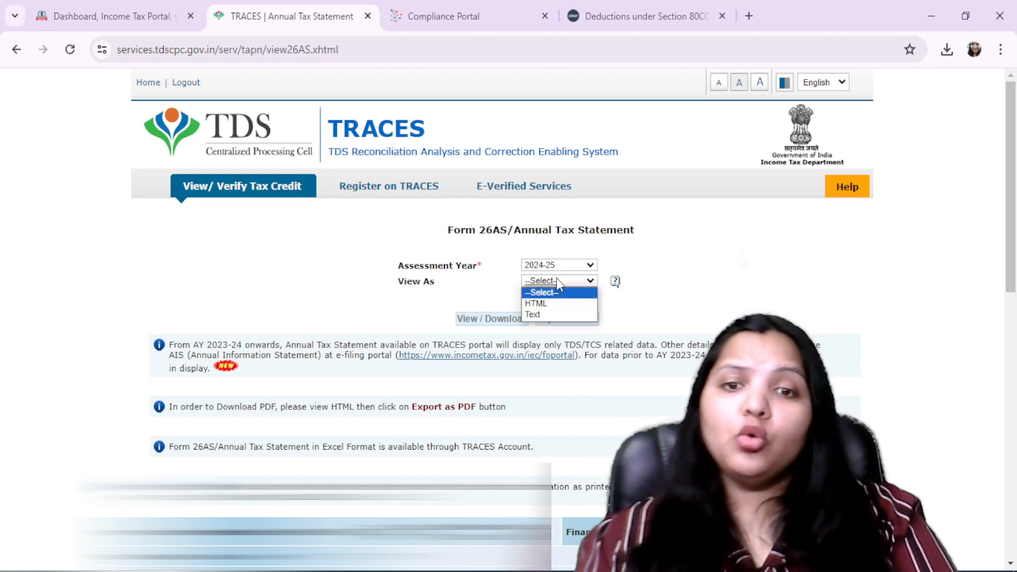
{"action": "left_click", "coordinate": [551, 304]}
{"action": "left_click", "coordinate": [470, 323]}
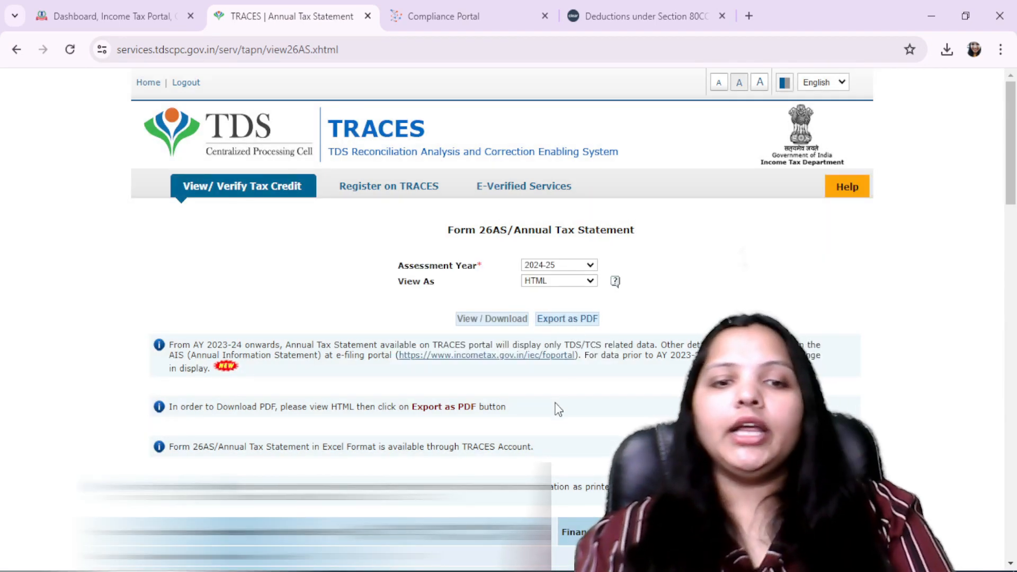
{"action": "scroll", "coordinate": [557, 409], "scroll_direction": "down", "scroll_amount": 8}
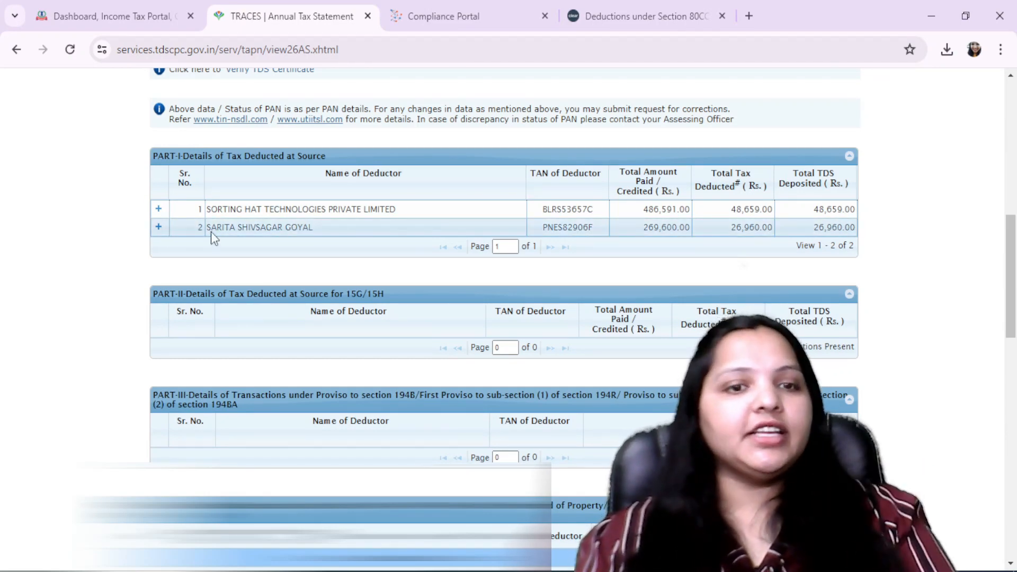
{"action": "left_click", "coordinate": [159, 210]}
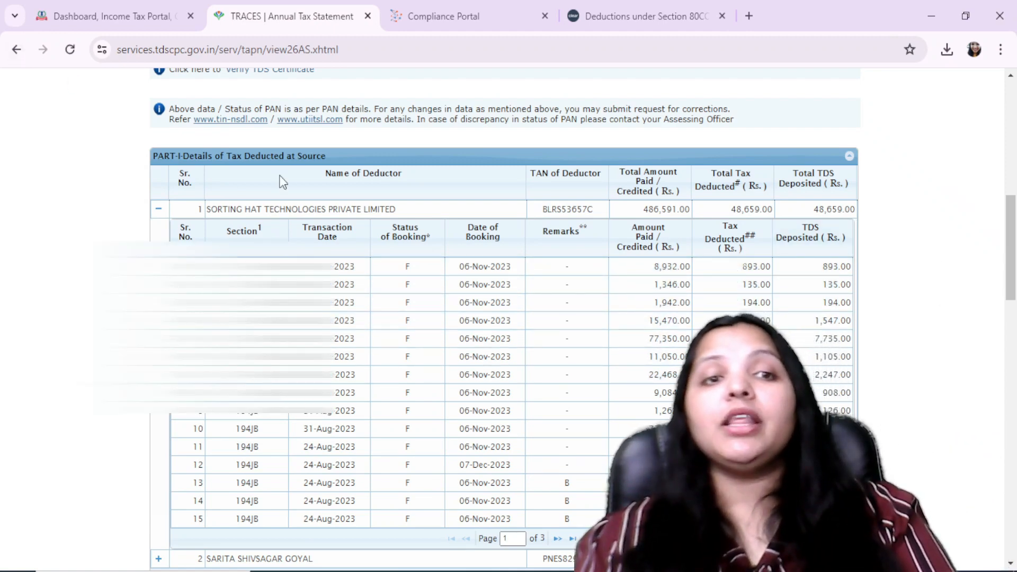
Return to the e-Filing dashboard and open the Annual Information Statement (AIS) through the Compliance Portal.
{"action": "left_click", "coordinate": [121, 13]}
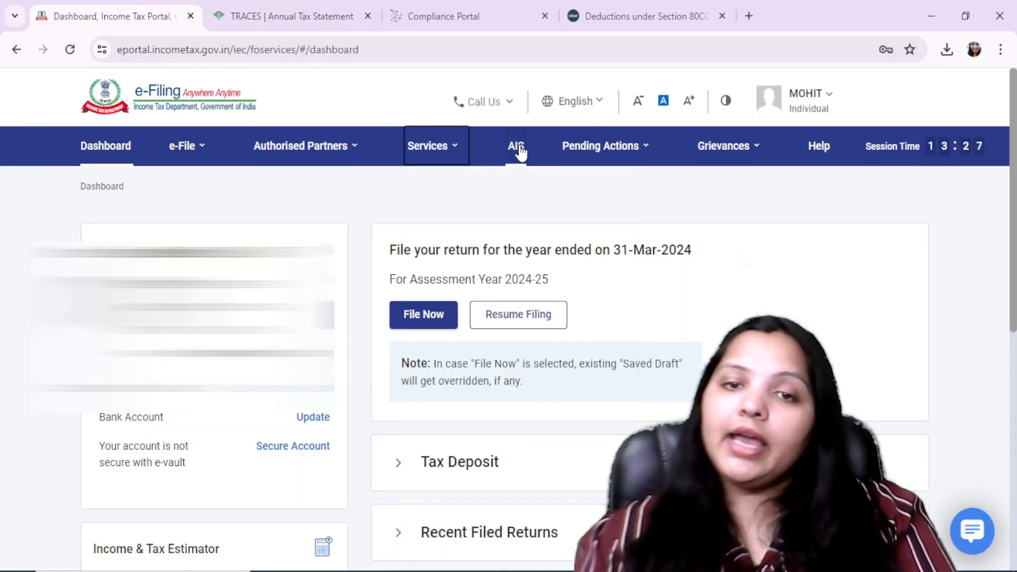
{"action": "left_click", "coordinate": [519, 149]}
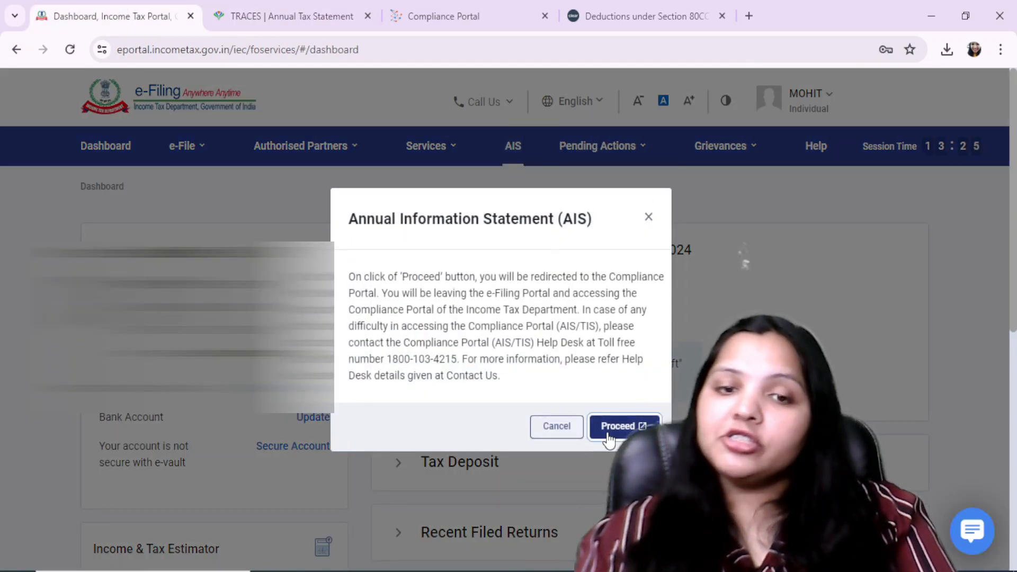
{"action": "left_click", "coordinate": [610, 440]}
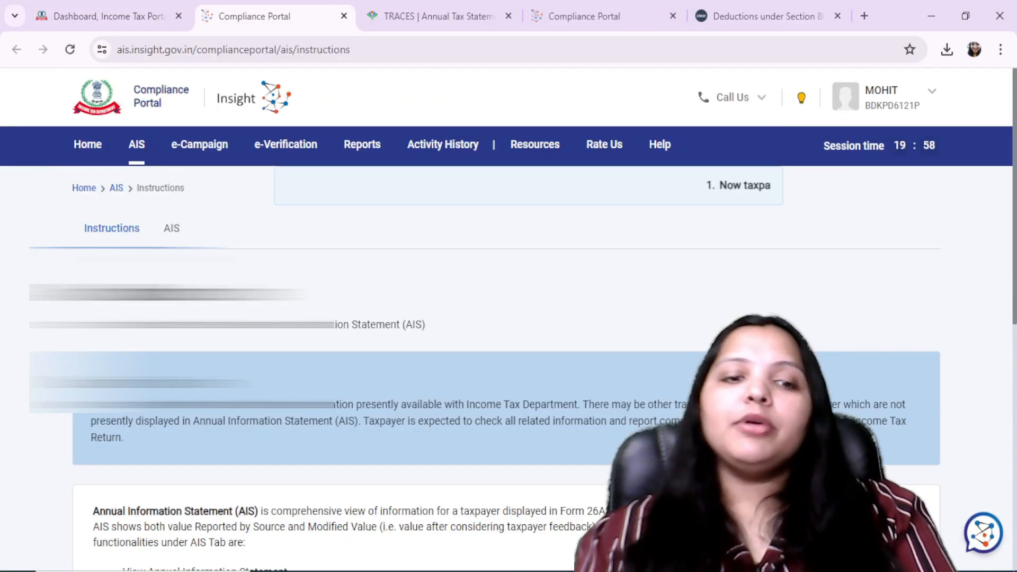
{"action": "left_click", "coordinate": [177, 228]}
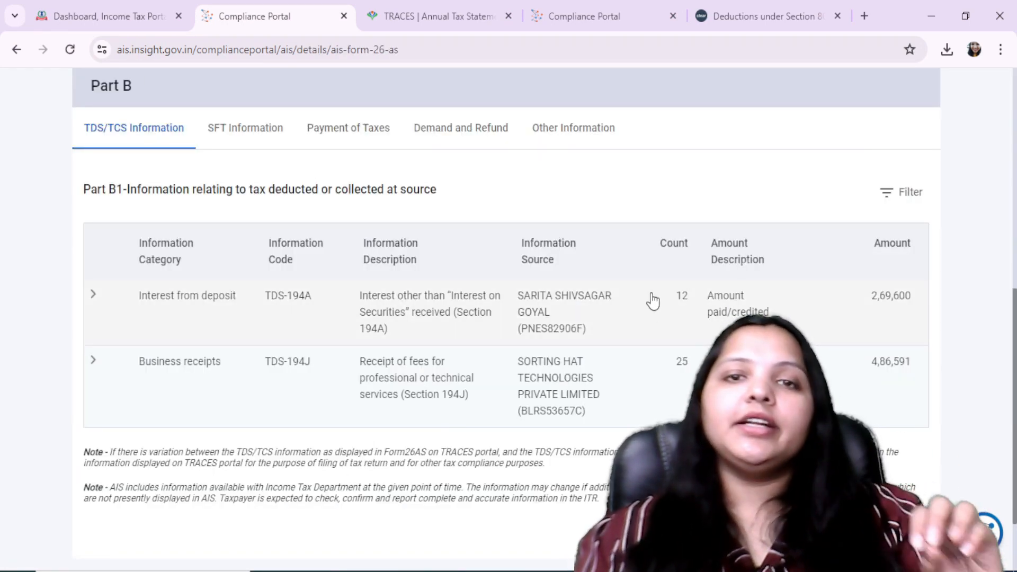
Review the SFT Information entries in Part B of the AIS, including dividends, bank interest and sales of securities.
{"action": "left_click", "coordinate": [216, 136]}
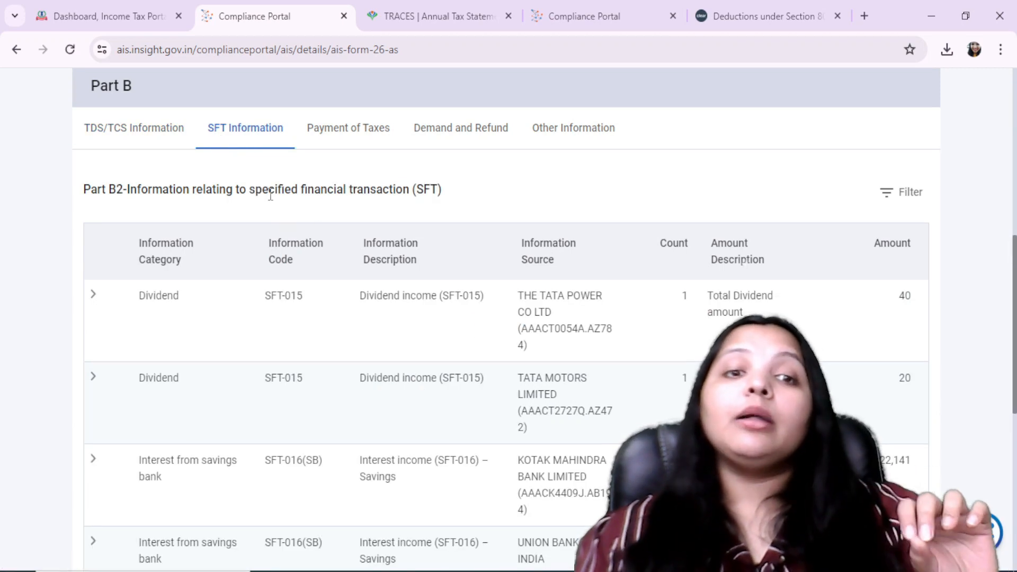
{"action": "scroll", "coordinate": [379, 415], "scroll_direction": "down", "scroll_amount": 2}
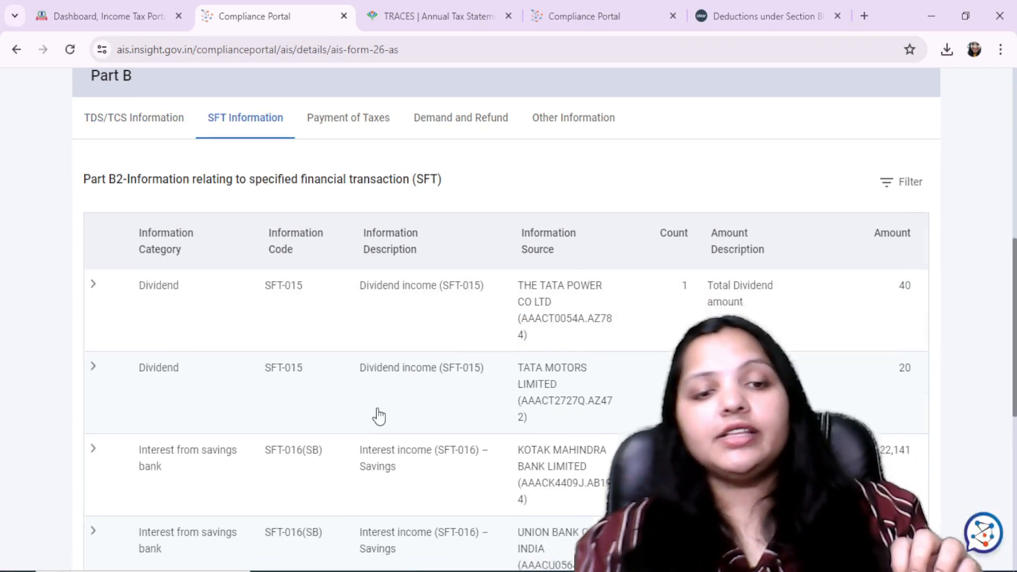
{"action": "scroll", "coordinate": [377, 398], "scroll_direction": "down", "scroll_amount": 3}
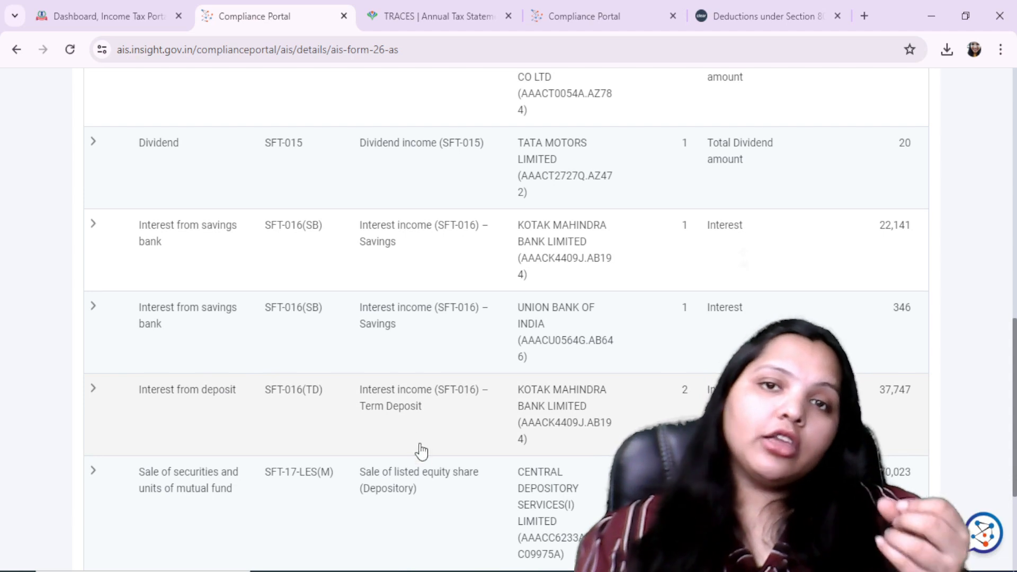
{"action": "scroll", "coordinate": [420, 460], "scroll_direction": "up", "scroll_amount": 1}
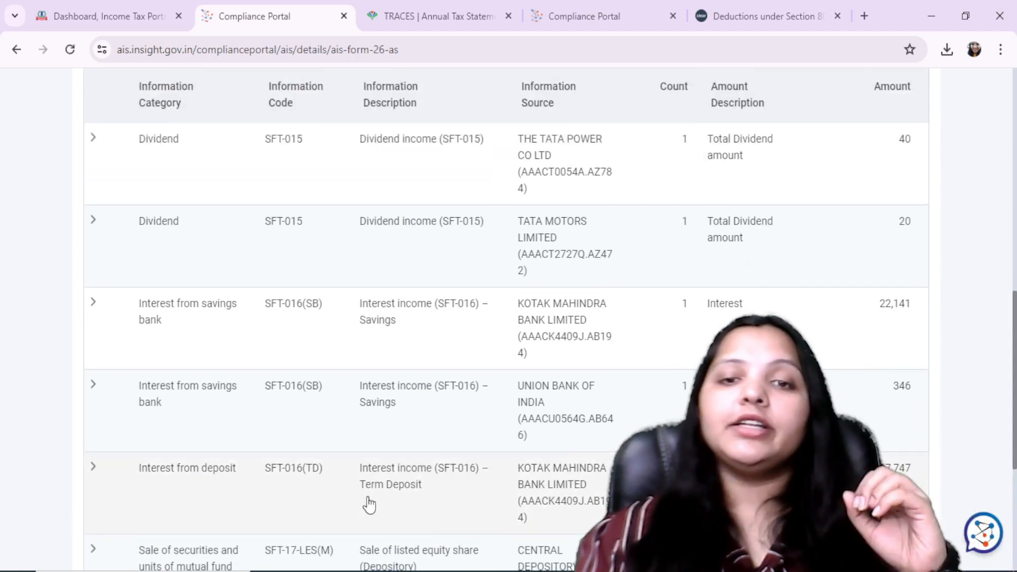
{"action": "scroll", "coordinate": [371, 501], "scroll_direction": "up", "scroll_amount": 3}
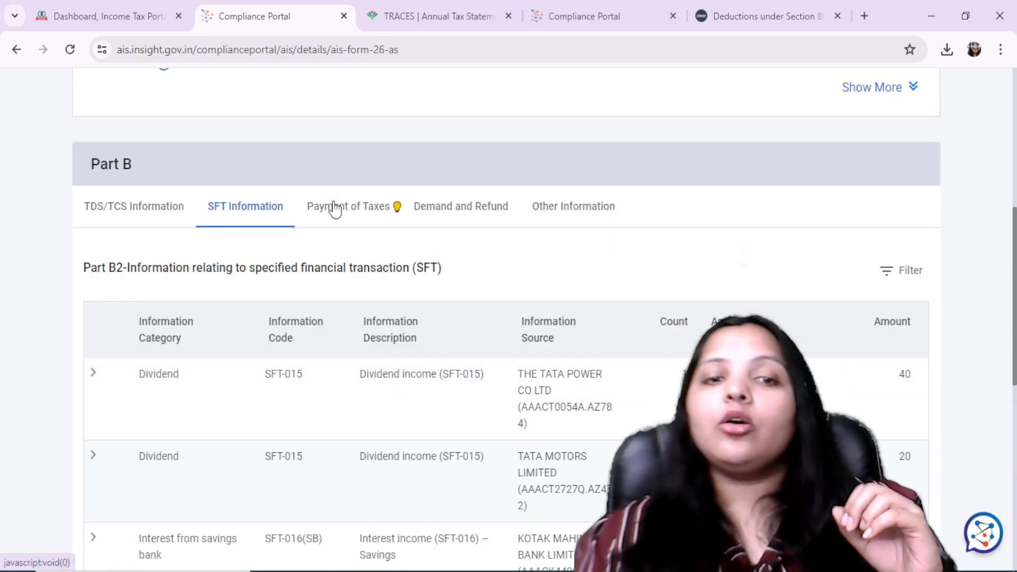
Review the Payment of Taxes and the Demand and Refund information in Part B of the AIS.
{"action": "left_click", "coordinate": [335, 208]}
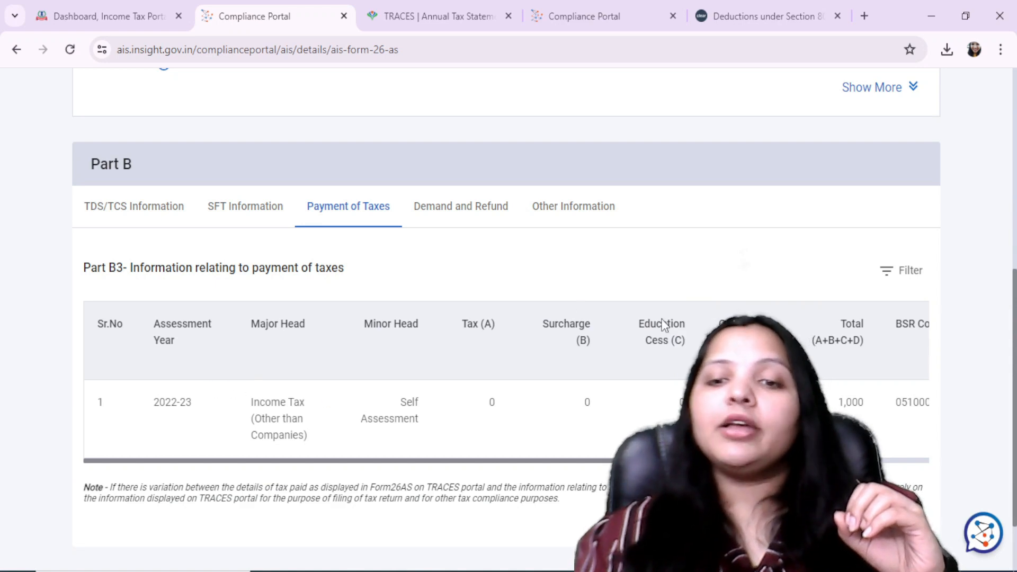
{"action": "left_click", "coordinate": [457, 206]}
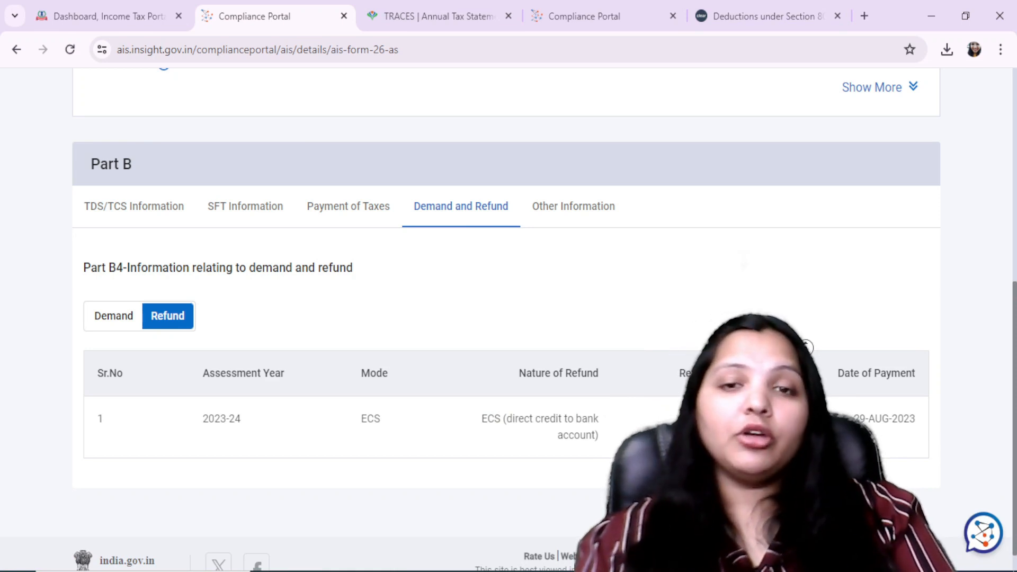
{"action": "scroll", "coordinate": [604, 336], "scroll_direction": "down", "scroll_amount": 1}
{"action": "scroll", "coordinate": [604, 336], "scroll_direction": "up", "scroll_amount": 1}
{"action": "scroll", "coordinate": [615, 332], "scroll_direction": "up", "scroll_amount": 2}
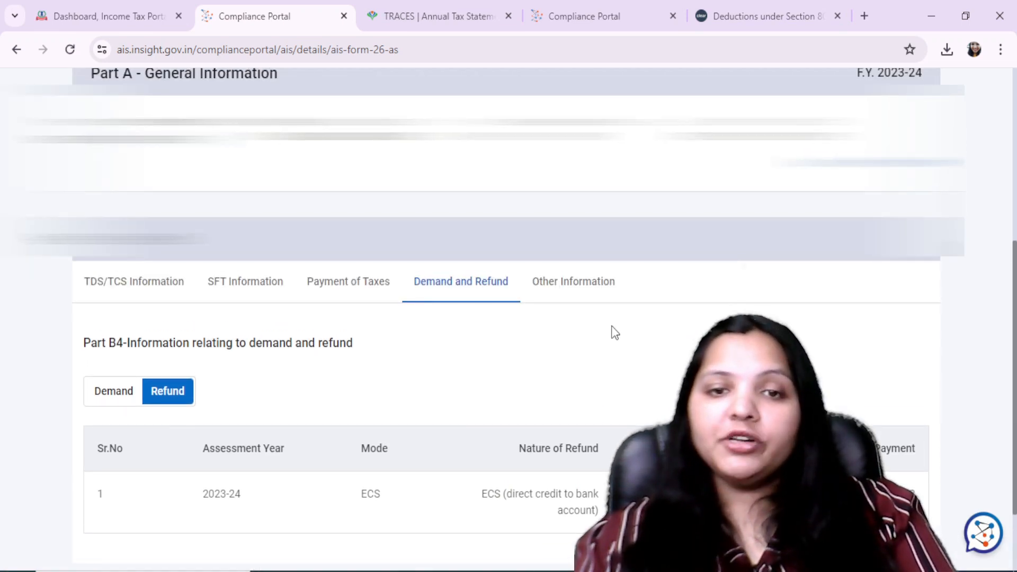
{"action": "scroll", "coordinate": [615, 332], "scroll_direction": "up", "scroll_amount": 6}
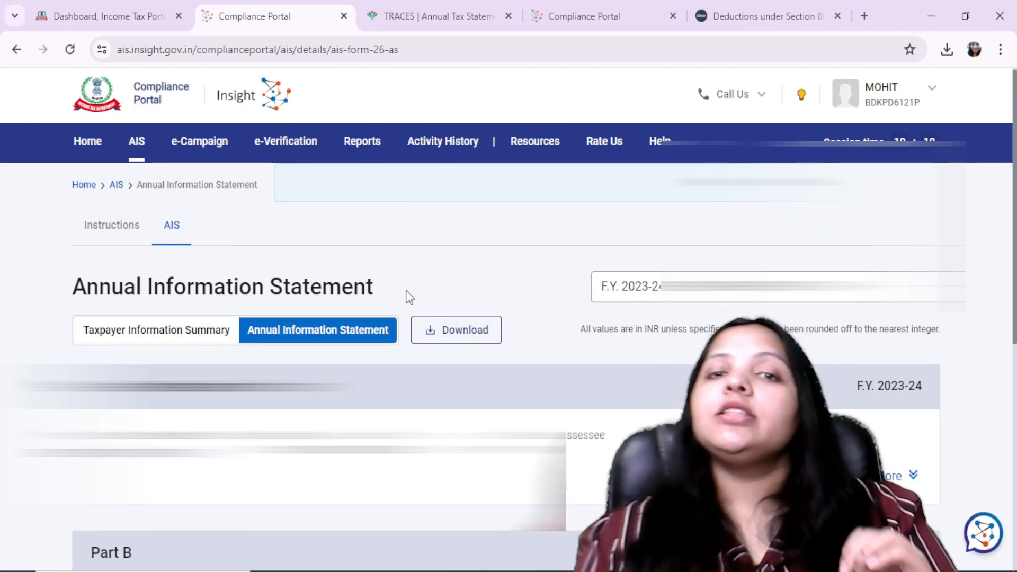
Switch back to the e-Filing dashboard and start filing an income tax return.
{"action": "left_click", "coordinate": [109, 17]}
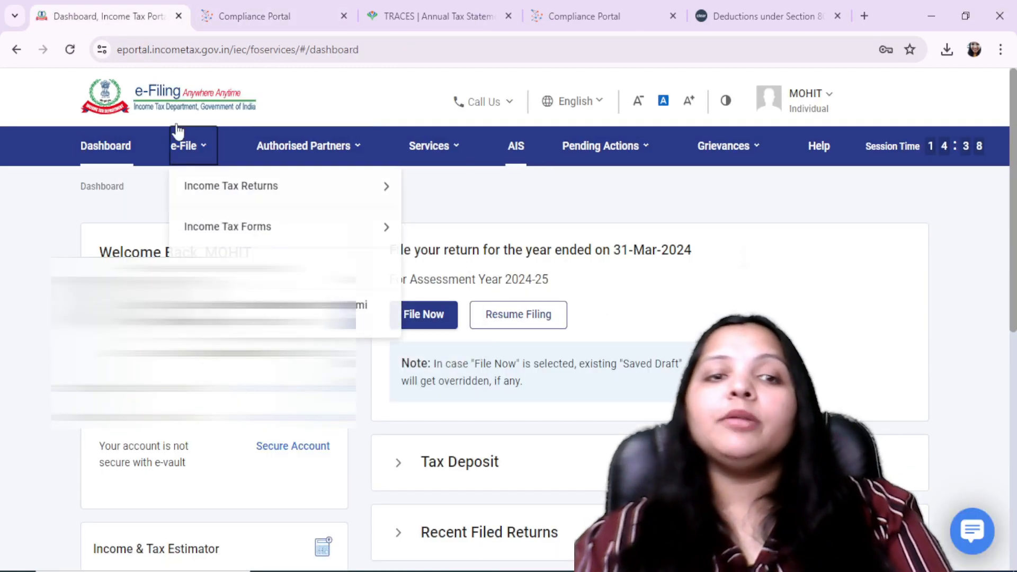
{"action": "mouse_move", "coordinate": [195, 152]}
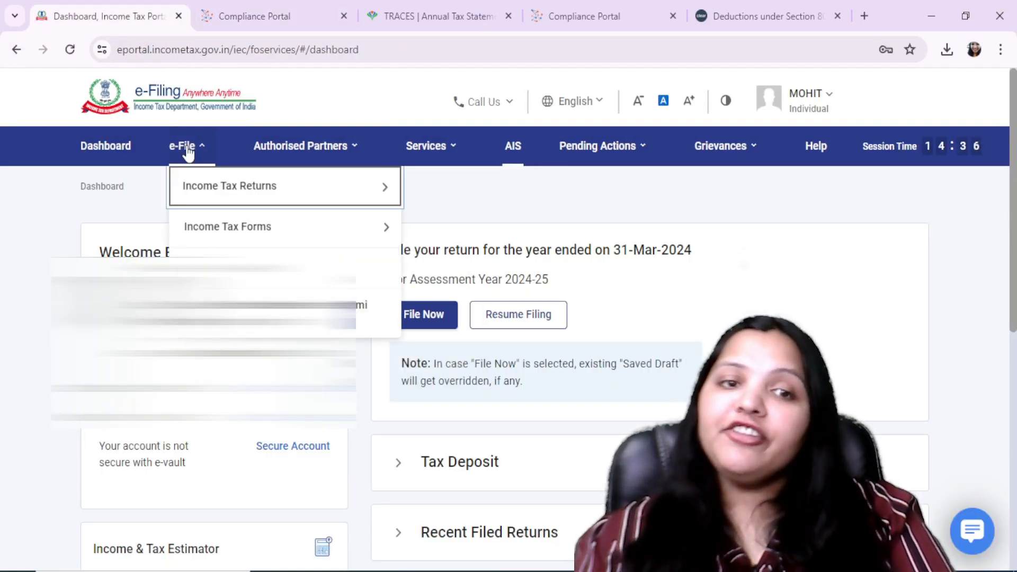
{"action": "mouse_move", "coordinate": [195, 201]}
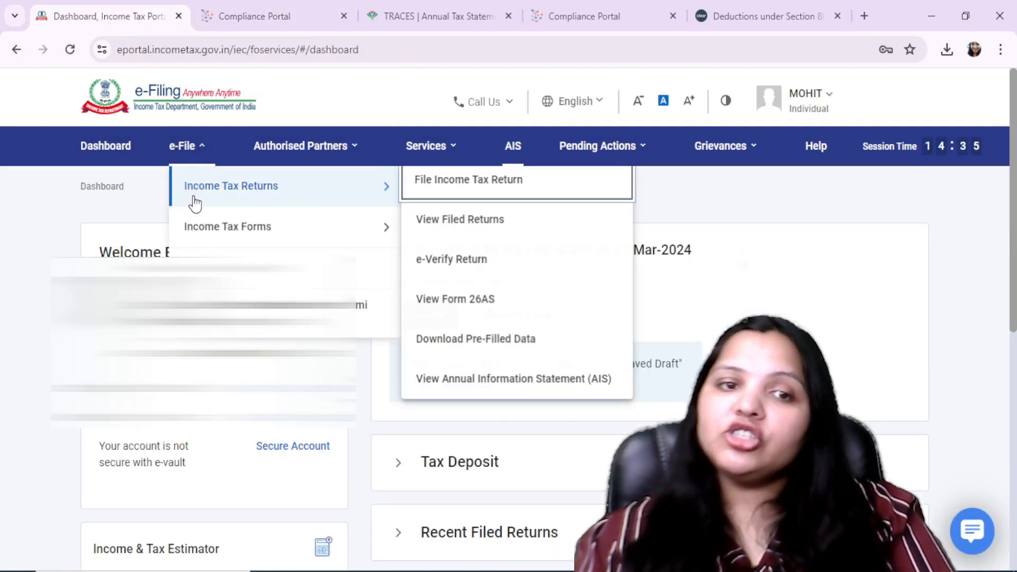
{"action": "left_click", "coordinate": [494, 187]}
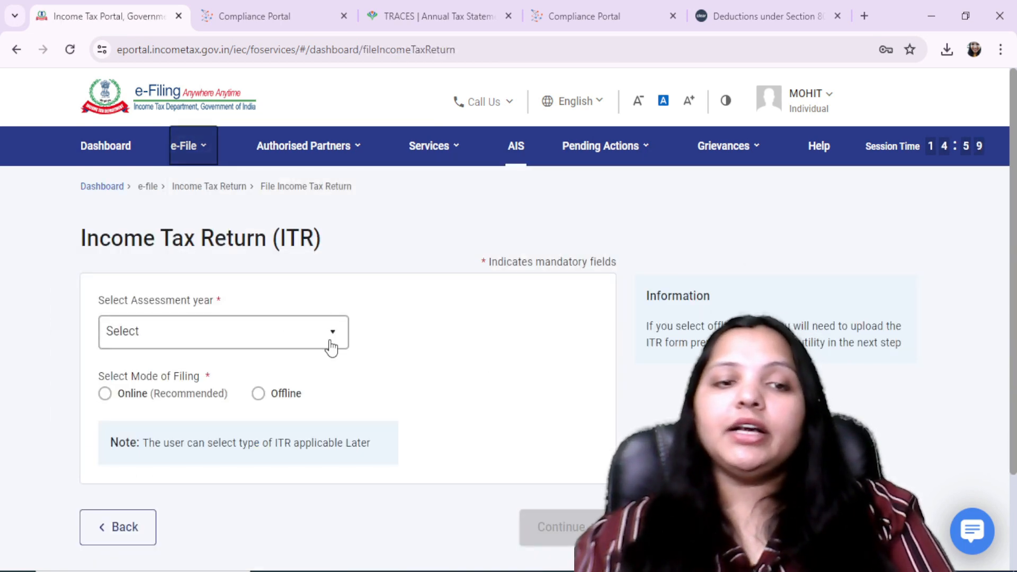
Set the assessment year to 2024-25 (Current A.Y.) and the filing mode to Online, and continue.
{"action": "scroll", "coordinate": [332, 349], "scroll_direction": "down", "scroll_amount": 2}
{"action": "left_click", "coordinate": [223, 215]}
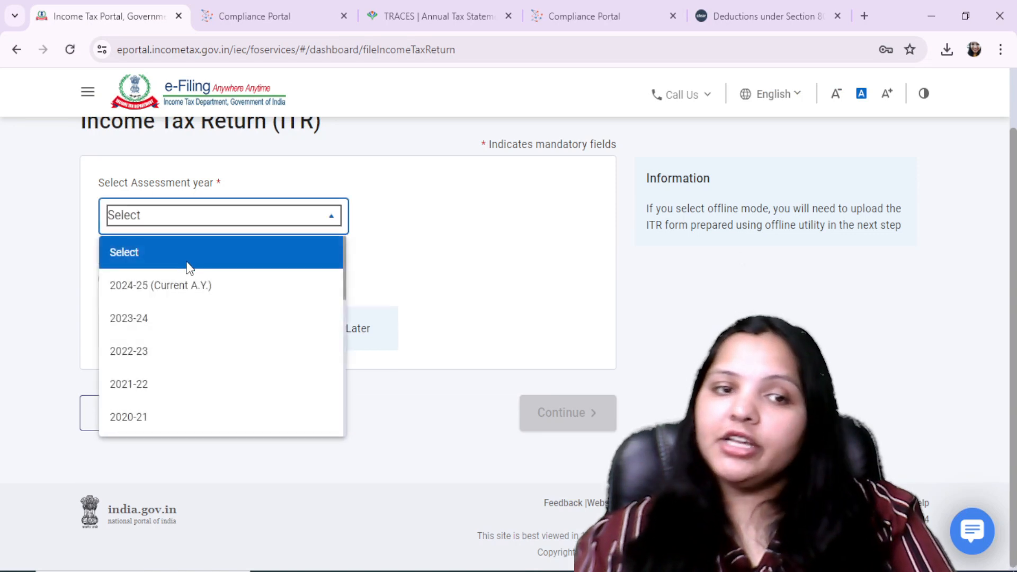
{"action": "left_click", "coordinate": [177, 286]}
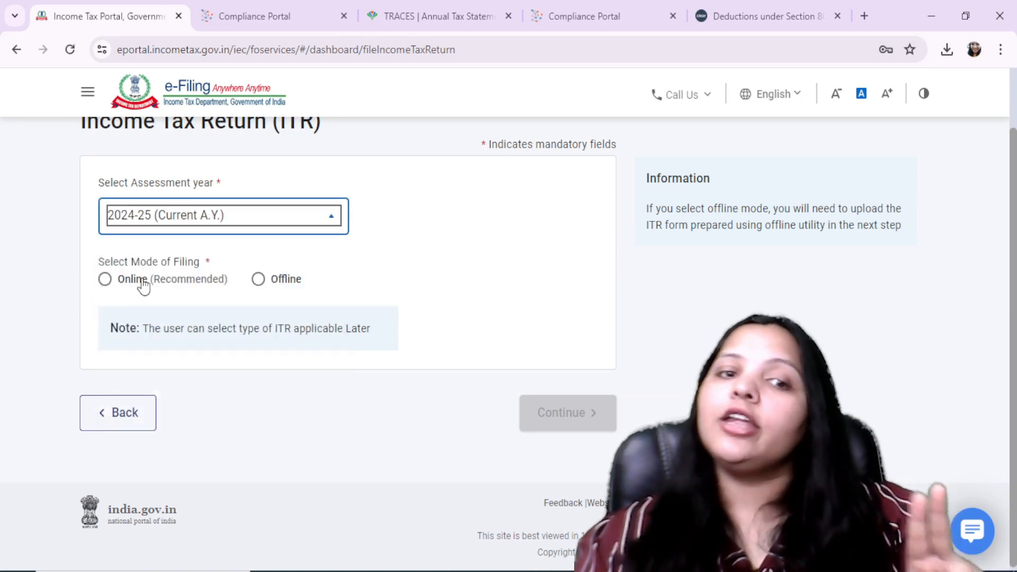
{"action": "left_click", "coordinate": [128, 289]}
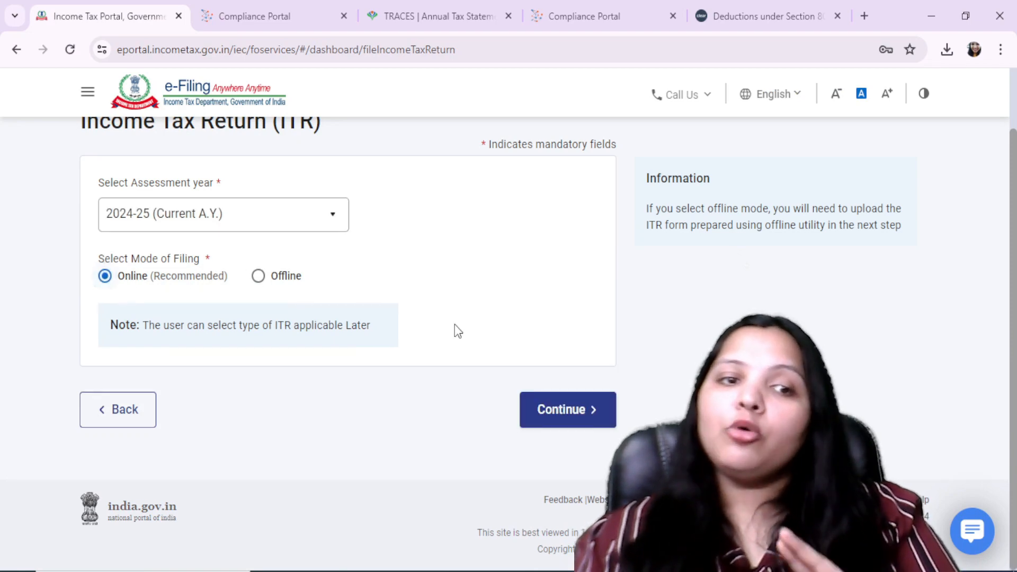
{"action": "left_click", "coordinate": [543, 411]}
Start a new filing instead of resuming the saved draft, and continue with the Individual status.
{"action": "scroll", "coordinate": [536, 395], "scroll_direction": "down", "scroll_amount": 2}
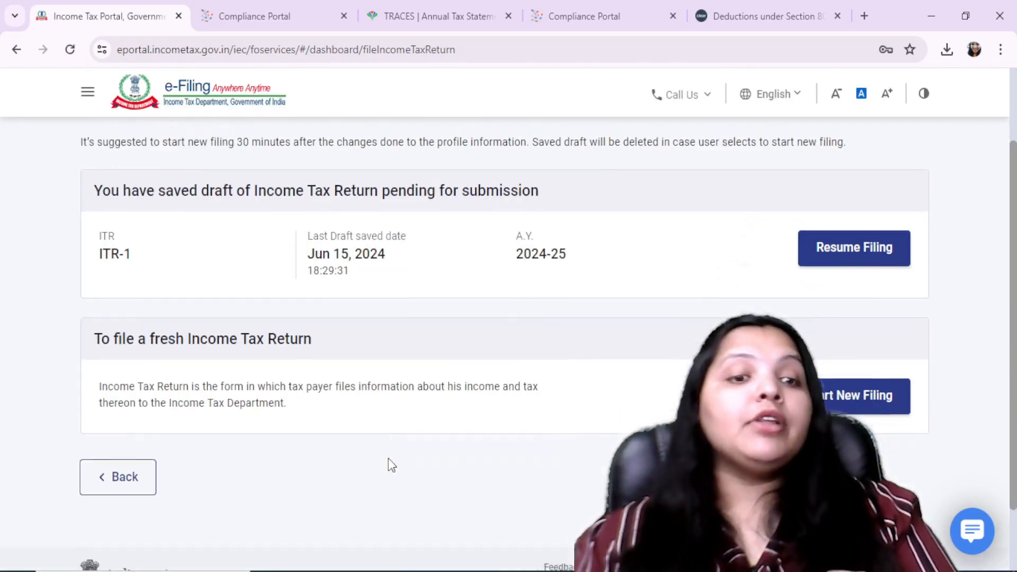
{"action": "left_click", "coordinate": [831, 342]}
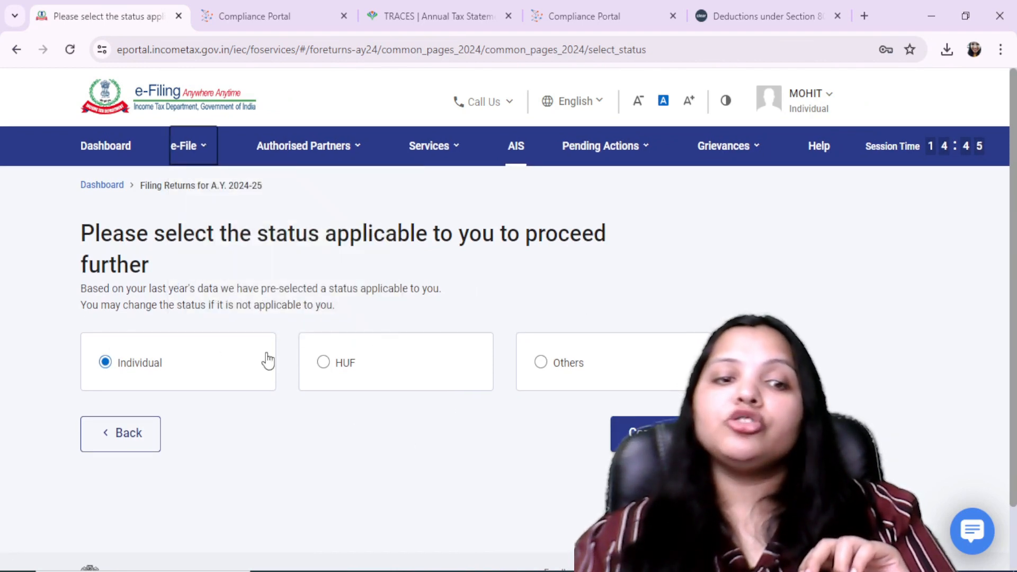
{"action": "left_click", "coordinate": [652, 433]}
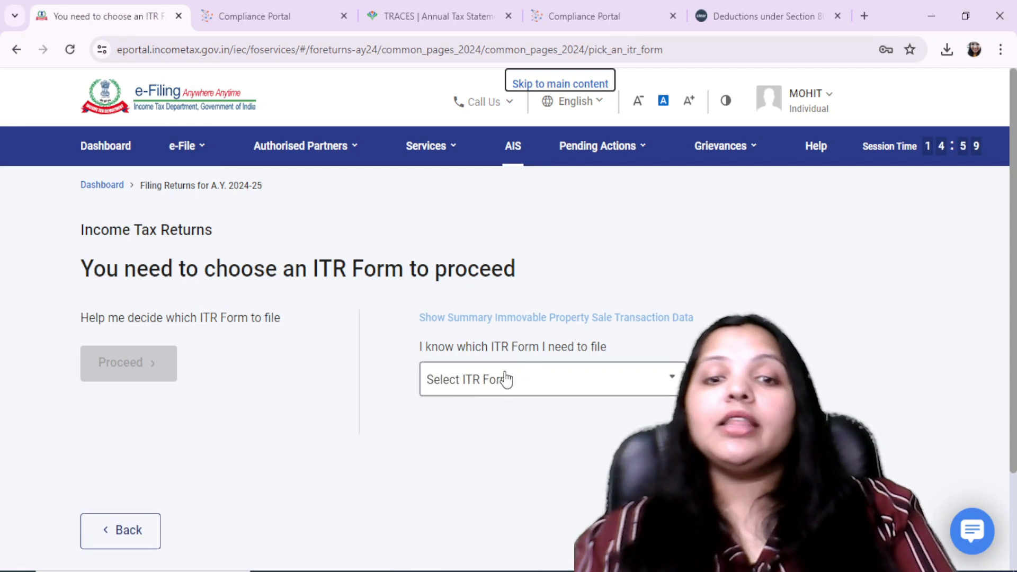
Choose ITR-1 as the income tax return form and proceed with it.
{"action": "scroll", "coordinate": [546, 257], "scroll_direction": "down", "scroll_amount": 2}
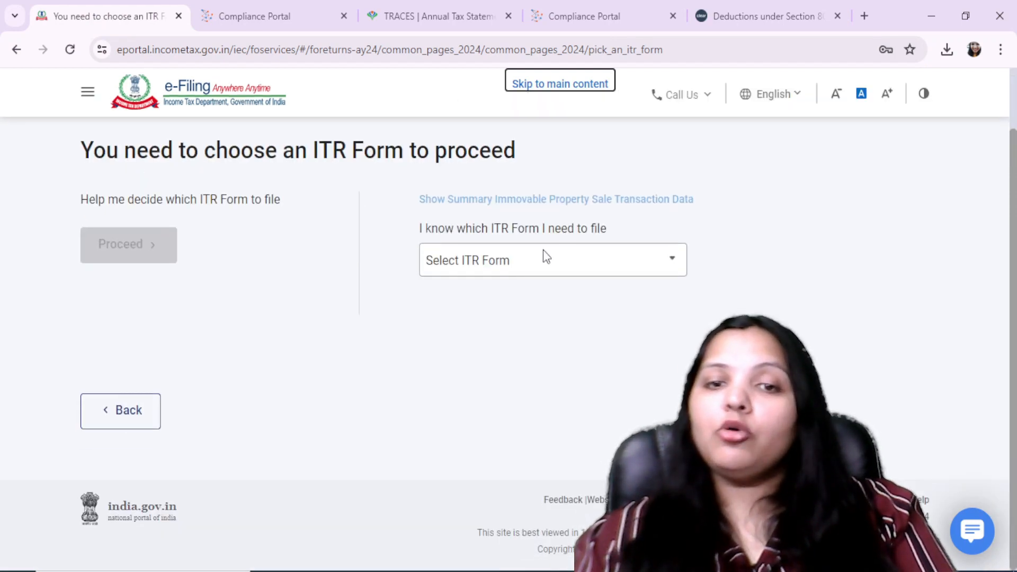
{"action": "left_click", "coordinate": [513, 263]}
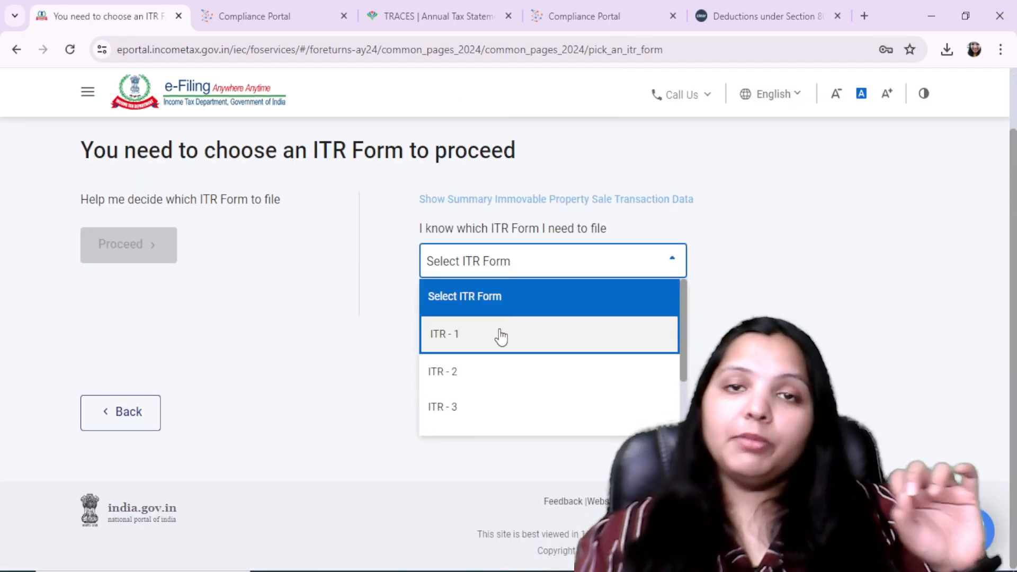
{"action": "left_click", "coordinate": [504, 338]}
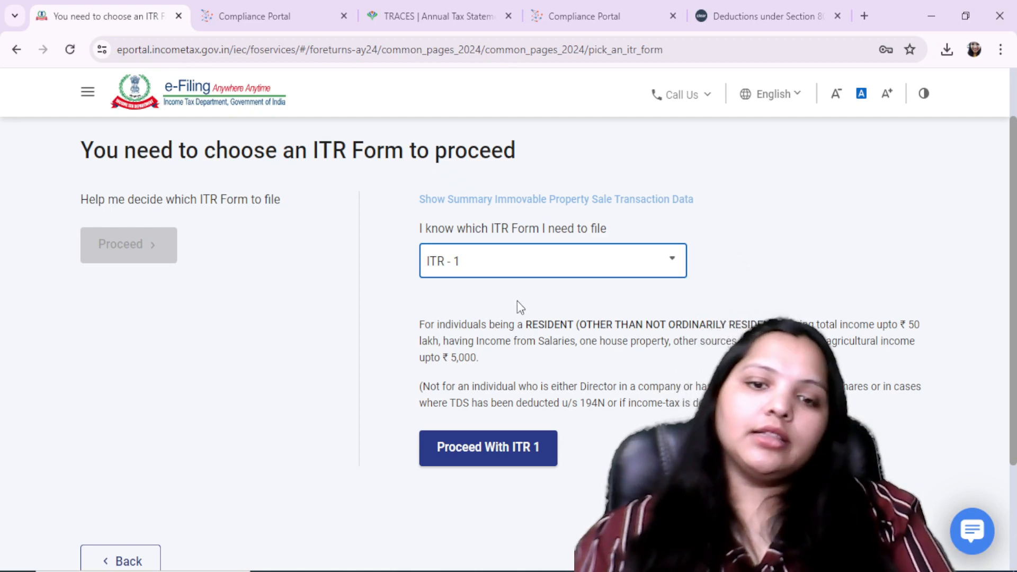
{"action": "left_click", "coordinate": [464, 455]}
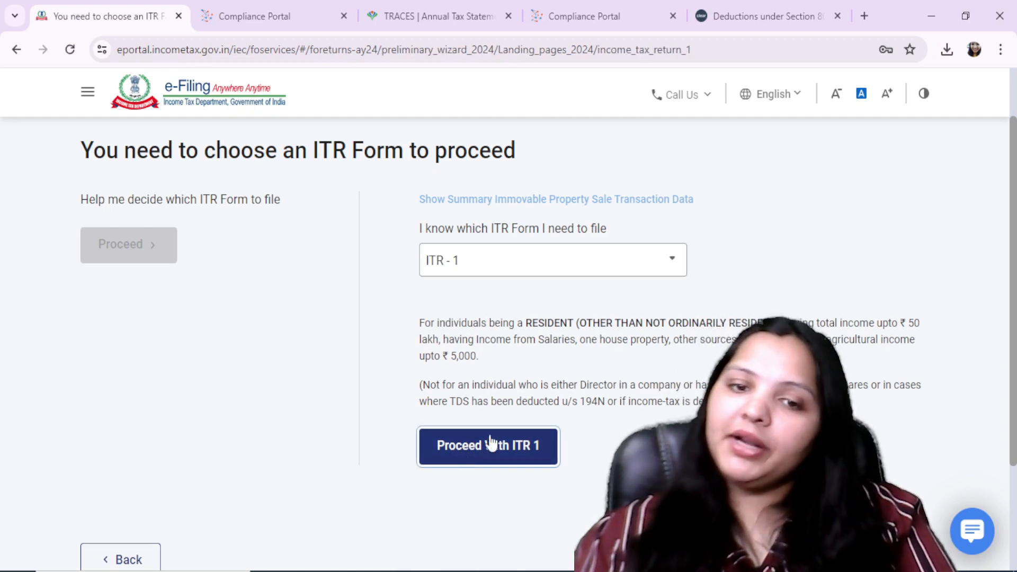
{"action": "scroll", "coordinate": [197, 370], "scroll_direction": "down", "scroll_amount": 5}
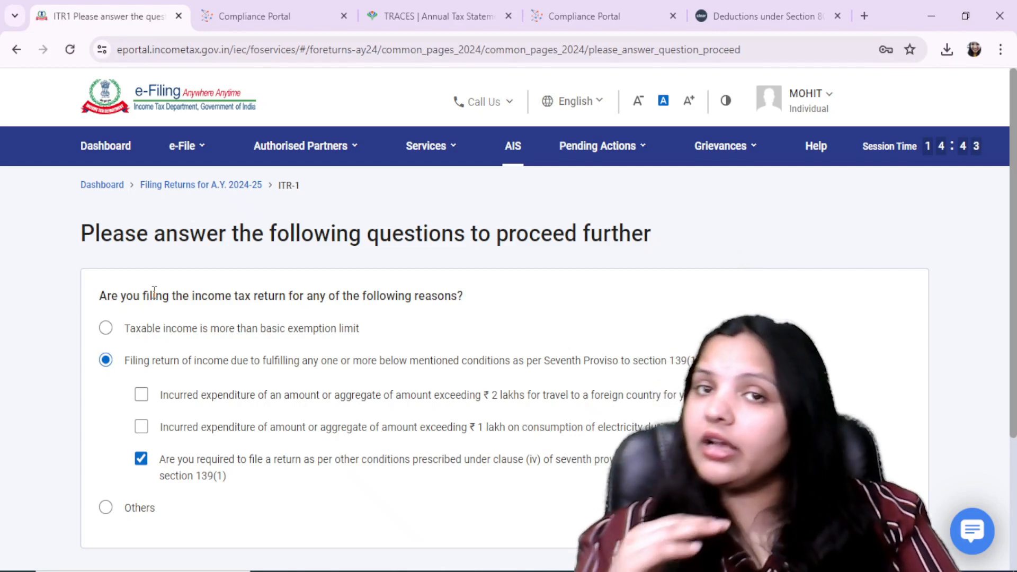
Give Others as the reason for filing the return, continue, and acknowledge the pre-filled data notice.
{"action": "left_click", "coordinate": [429, 147]}
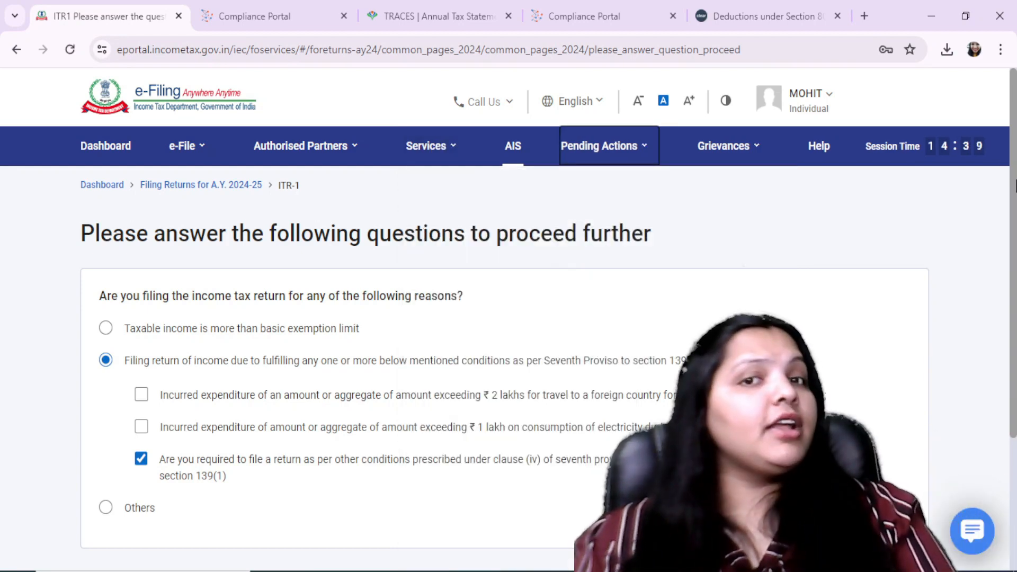
{"action": "left_click", "coordinate": [106, 508]}
{"action": "scroll", "coordinate": [106, 508], "scroll_direction": "down", "scroll_amount": 3}
{"action": "left_click", "coordinate": [869, 408]}
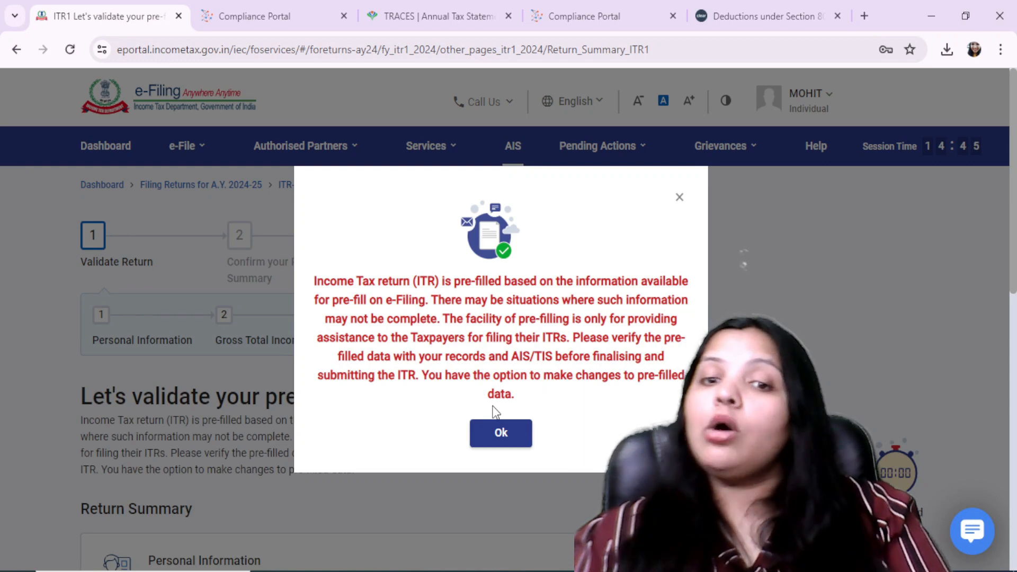
{"action": "left_click", "coordinate": [501, 433]}
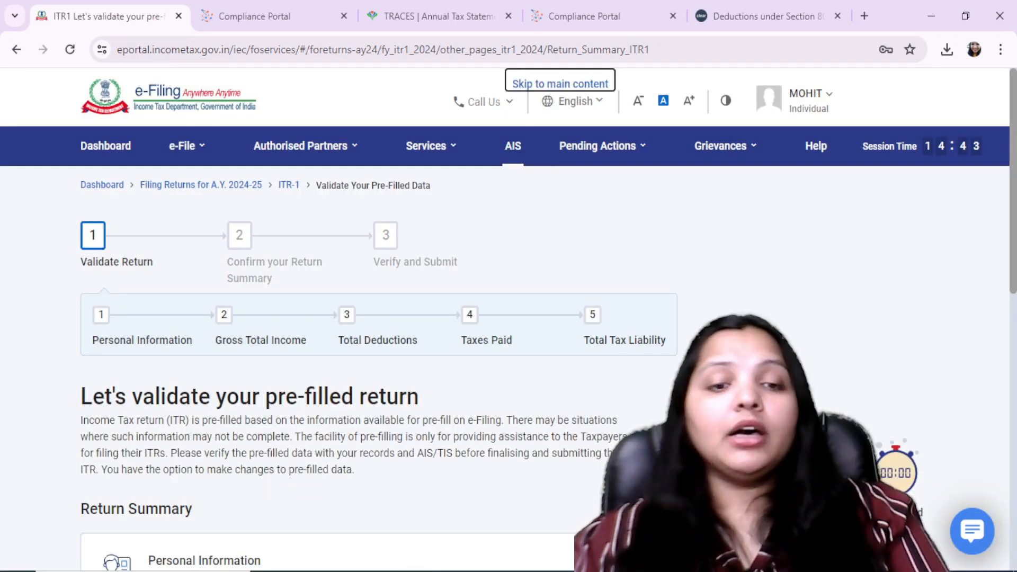
Open the Personal Information section of the return summary and set the nature of employment to Others.
{"action": "scroll", "coordinate": [871, 300], "scroll_direction": "down", "scroll_amount": 3}
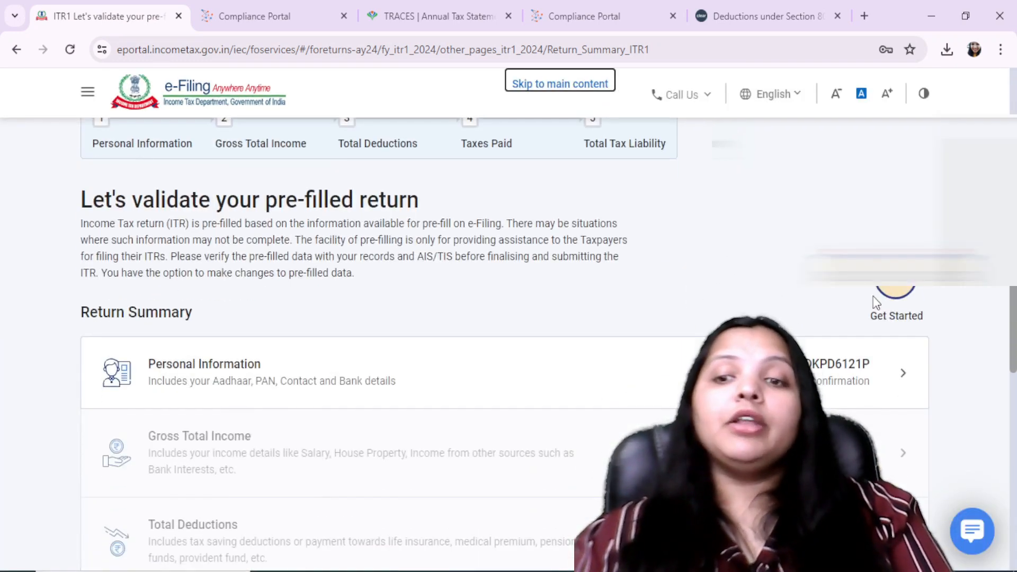
{"action": "scroll", "coordinate": [465, 392], "scroll_direction": "down", "scroll_amount": 4}
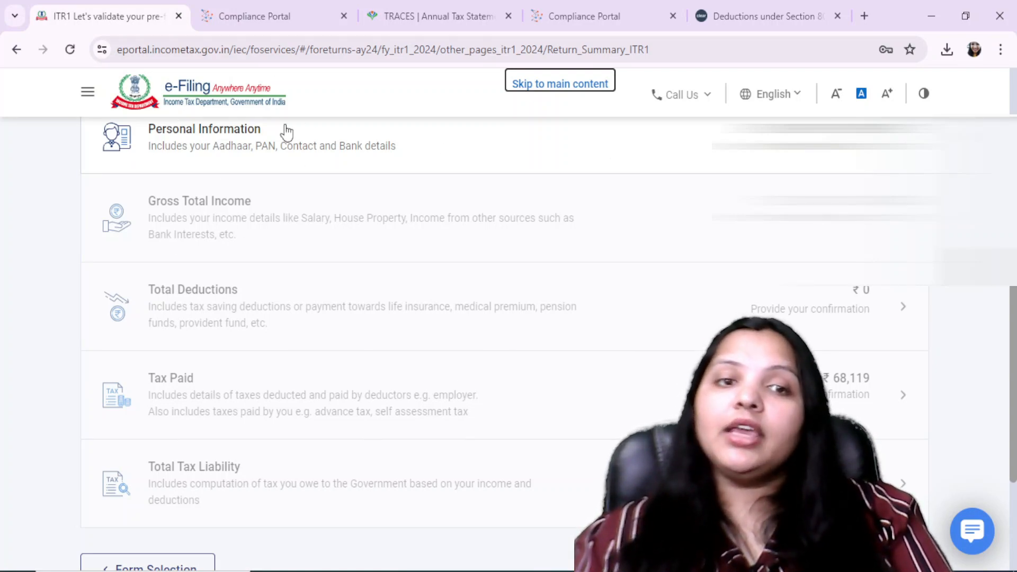
{"action": "left_click", "coordinate": [199, 170]}
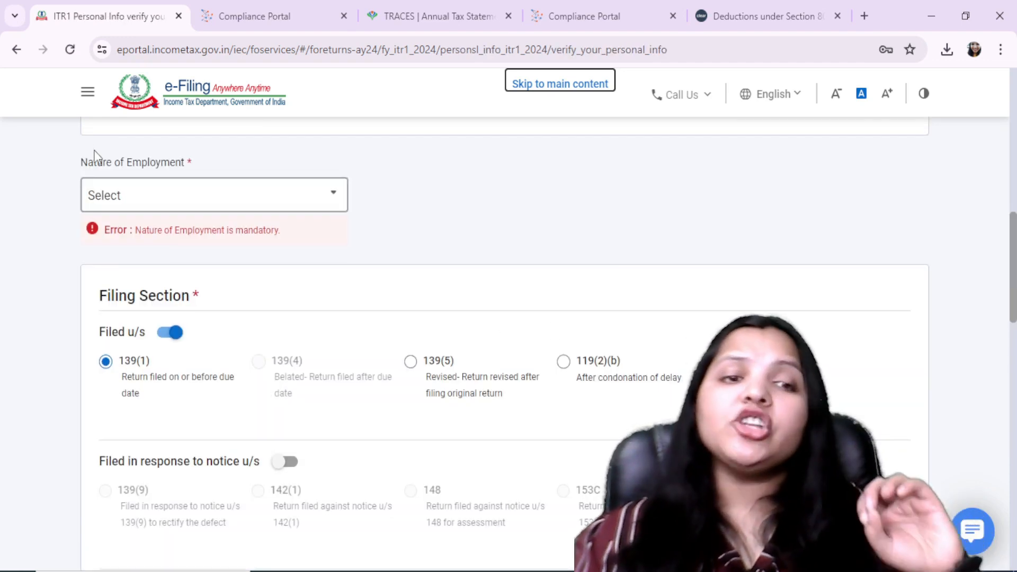
{"action": "left_click_drag", "start_coordinate": [69, 159], "coordinate": [162, 168]}
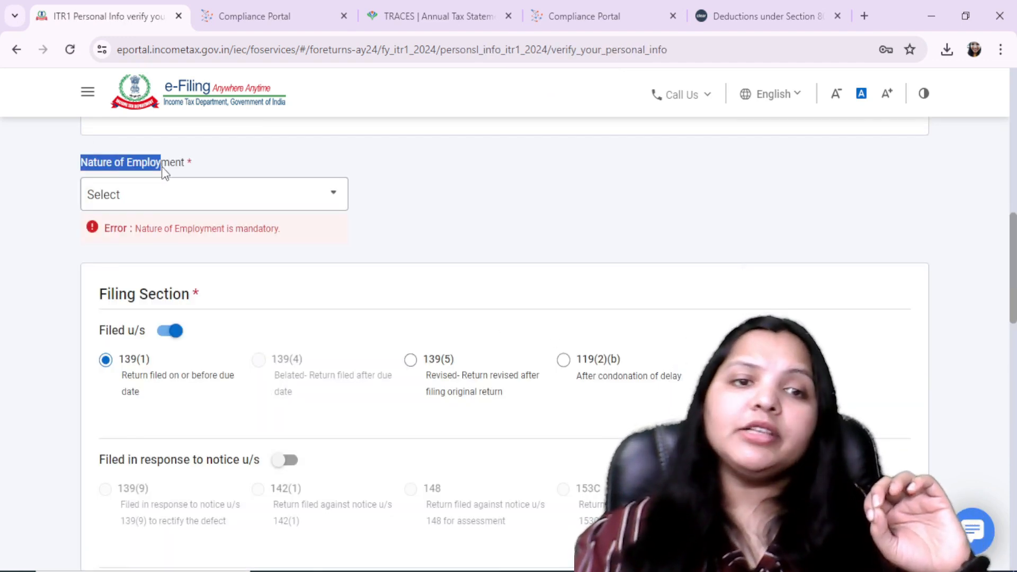
{"action": "left_click", "coordinate": [199, 172]}
{"action": "left_click", "coordinate": [199, 194]}
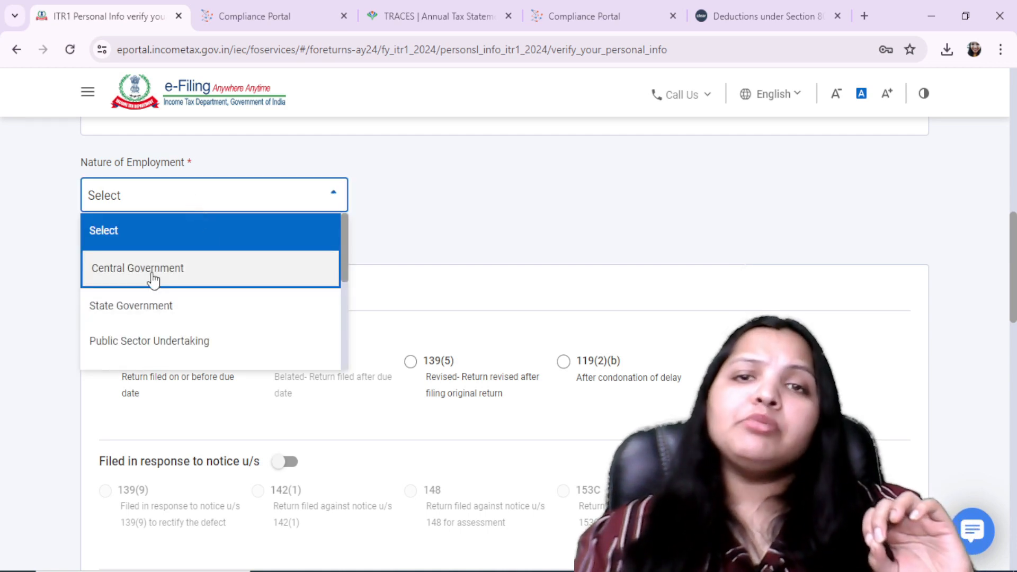
{"action": "scroll", "coordinate": [174, 268], "scroll_direction": "down", "scroll_amount": 2}
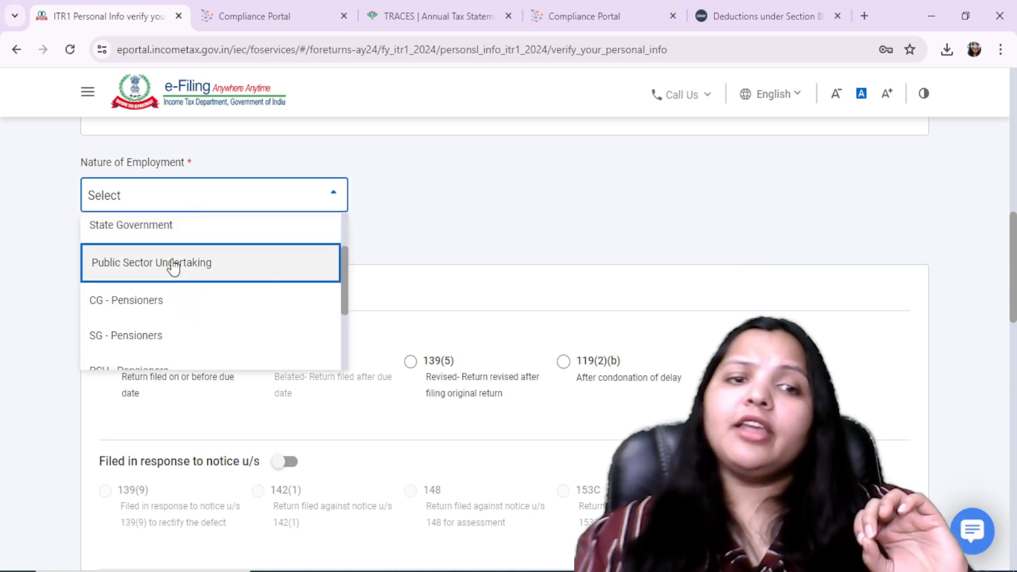
{"action": "scroll", "coordinate": [158, 318], "scroll_direction": "down", "scroll_amount": 3}
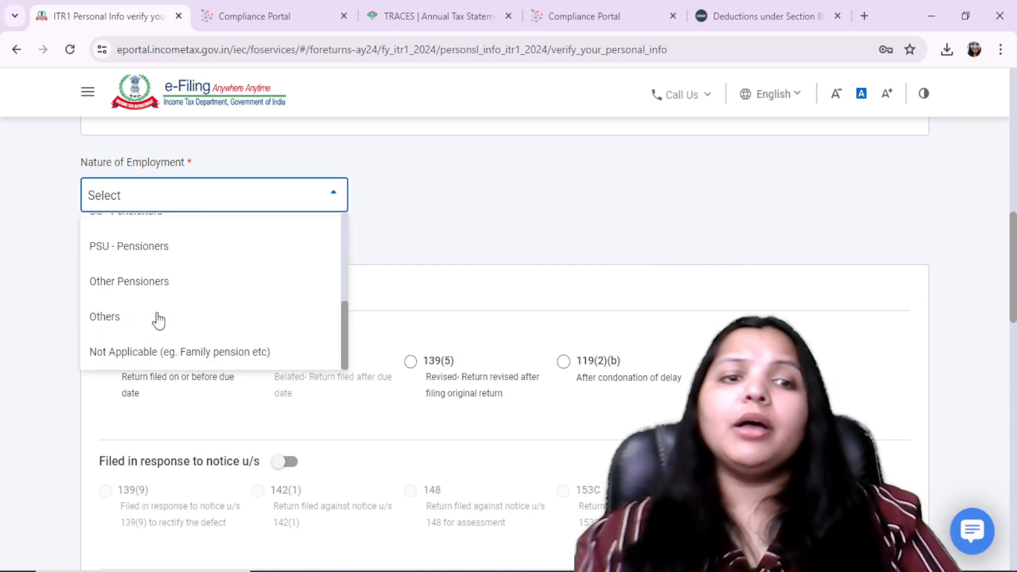
{"action": "left_click", "coordinate": [201, 319]}
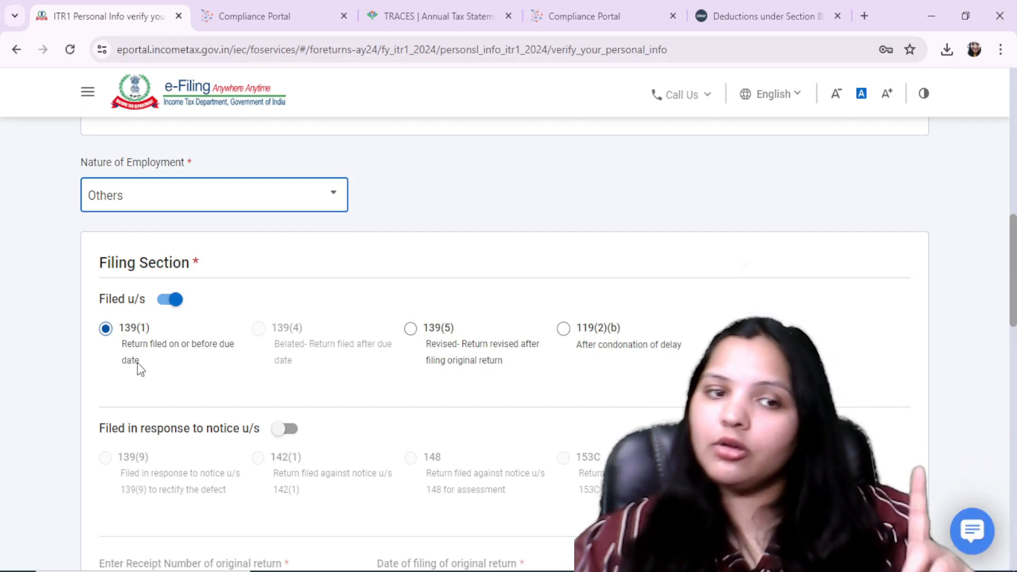
Check the filing section, the 115BAC(6) tax regime choice and the bank details, and confirm the personal information.
{"action": "scroll", "coordinate": [146, 360], "scroll_direction": "down", "scroll_amount": 8}
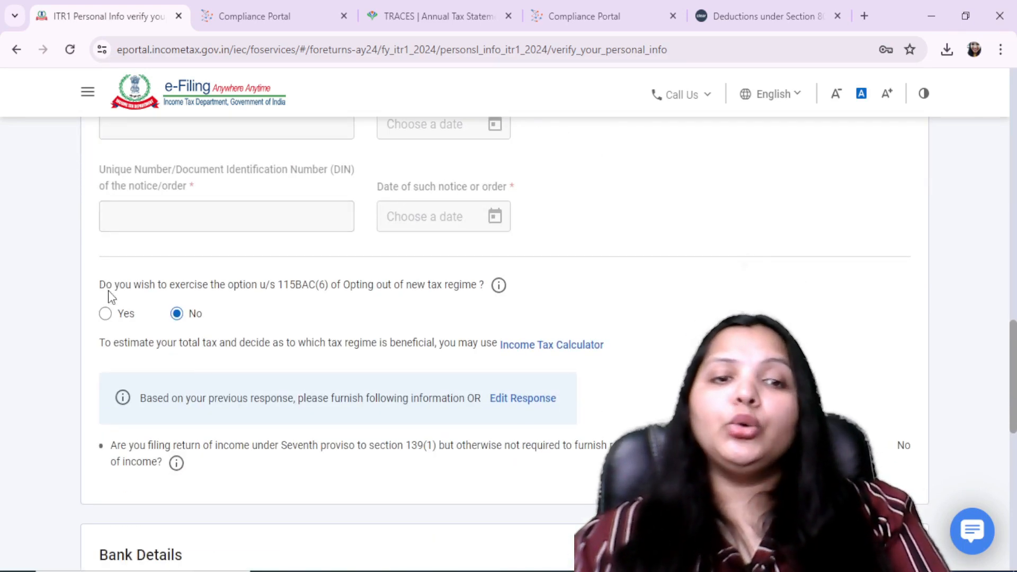
{"action": "left_click_drag", "start_coordinate": [108, 290], "coordinate": [281, 301]}
{"action": "left_click", "coordinate": [285, 303]}
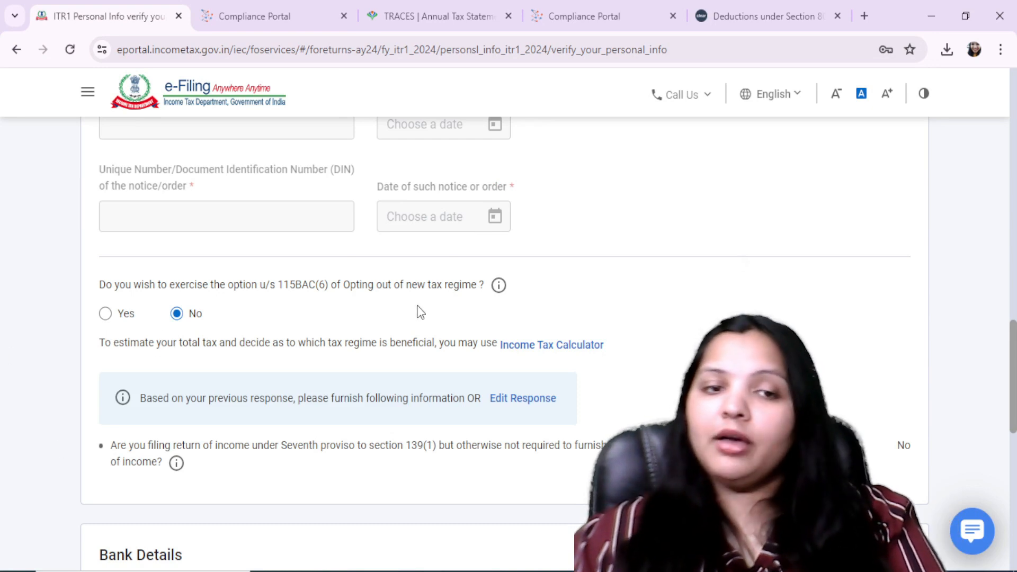
{"action": "scroll", "coordinate": [171, 333], "scroll_direction": "down", "scroll_amount": 5}
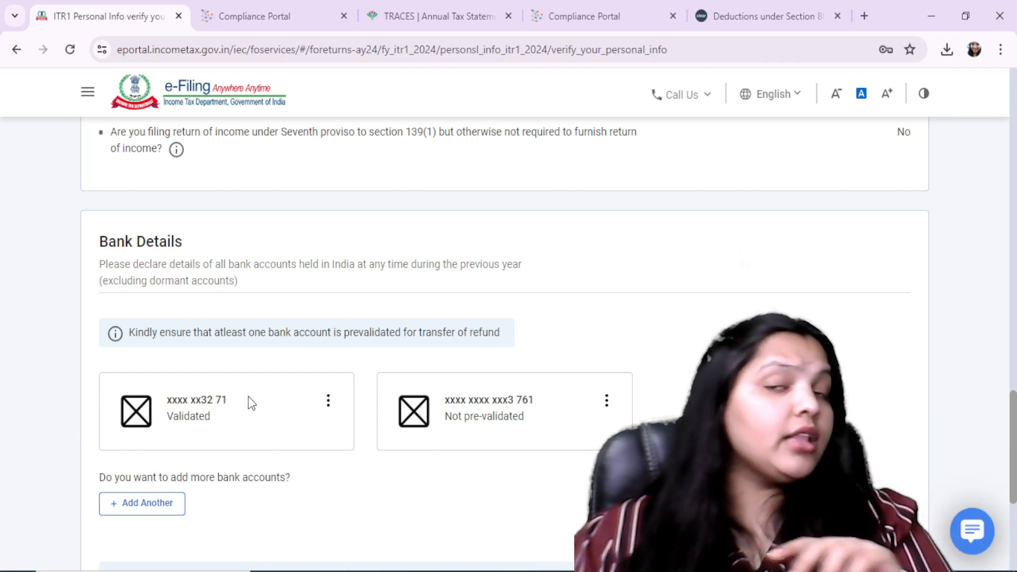
{"action": "scroll", "coordinate": [944, 440], "scroll_direction": "down", "scroll_amount": 5}
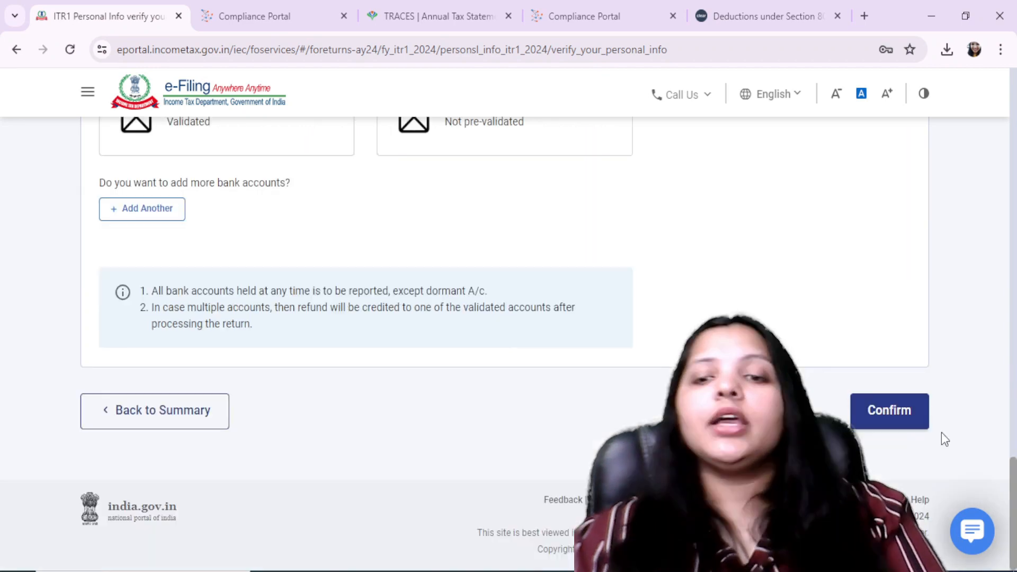
{"action": "left_click", "coordinate": [879, 425]}
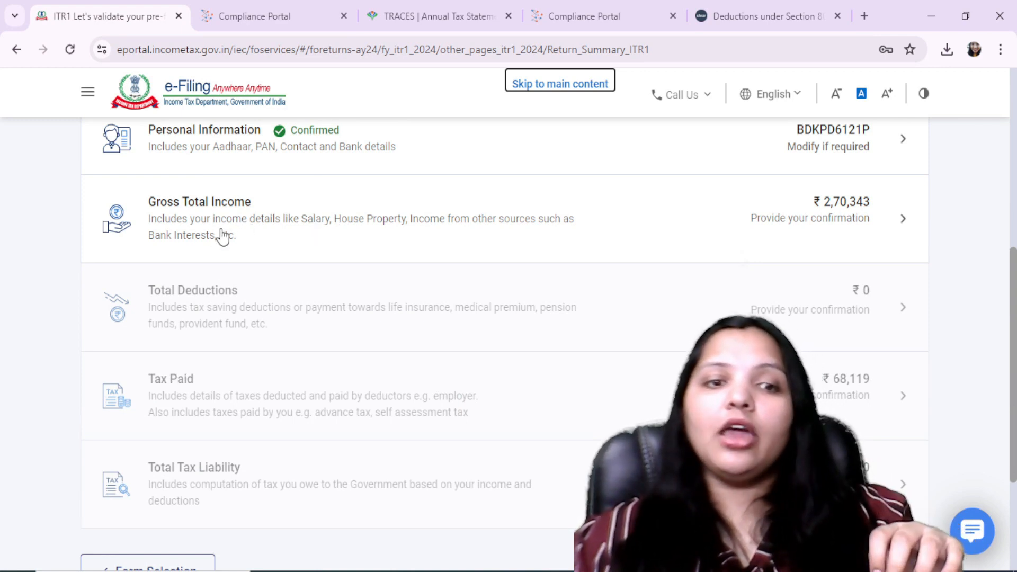
Open Income from Salary under Gross Total Income for editing and enter ₹4,00,000 as the salary per section 17(1).
{"action": "left_click", "coordinate": [256, 244]}
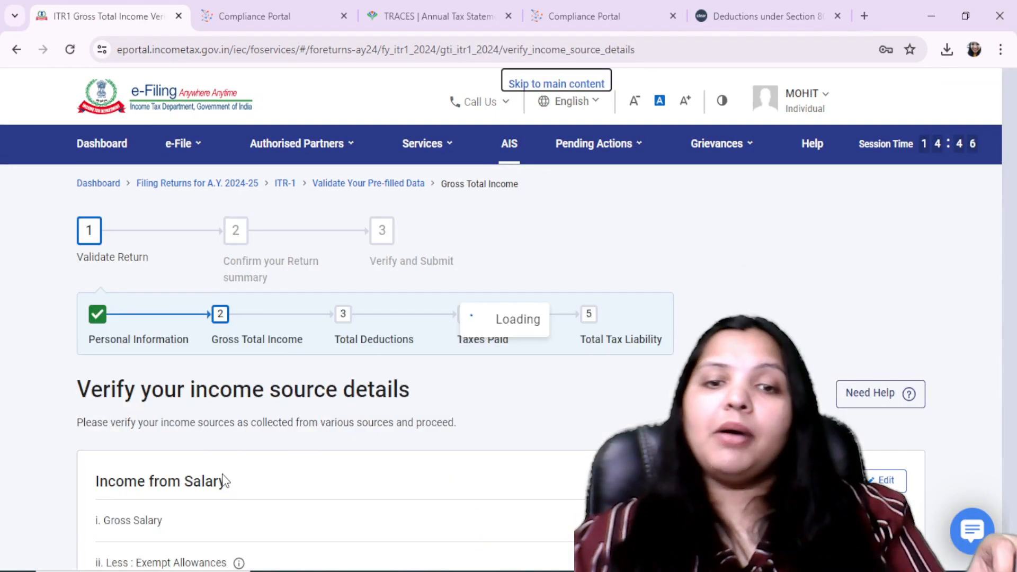
{"action": "scroll", "coordinate": [241, 409], "scroll_direction": "down", "scroll_amount": 5}
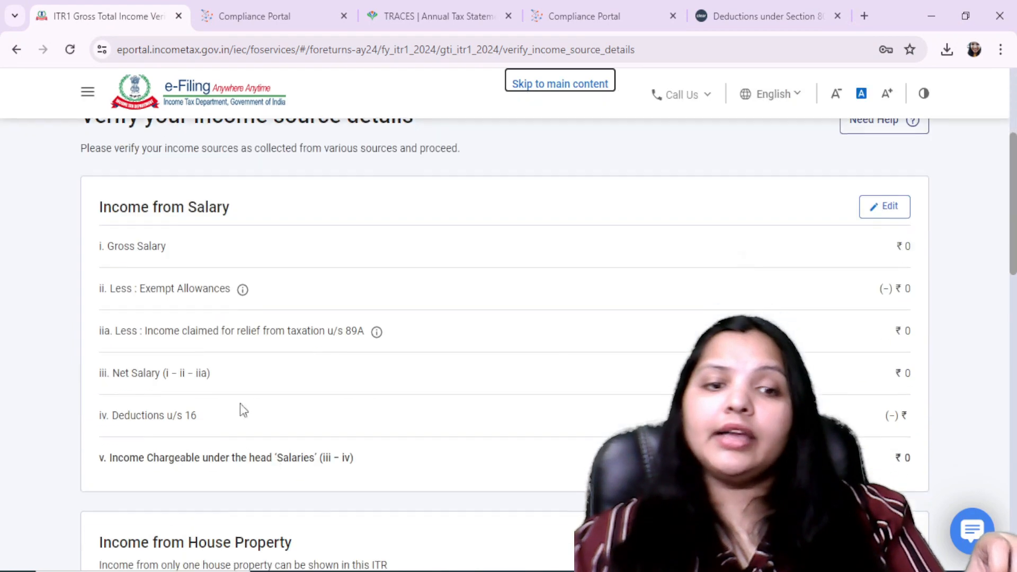
{"action": "left_click", "coordinate": [890, 218]}
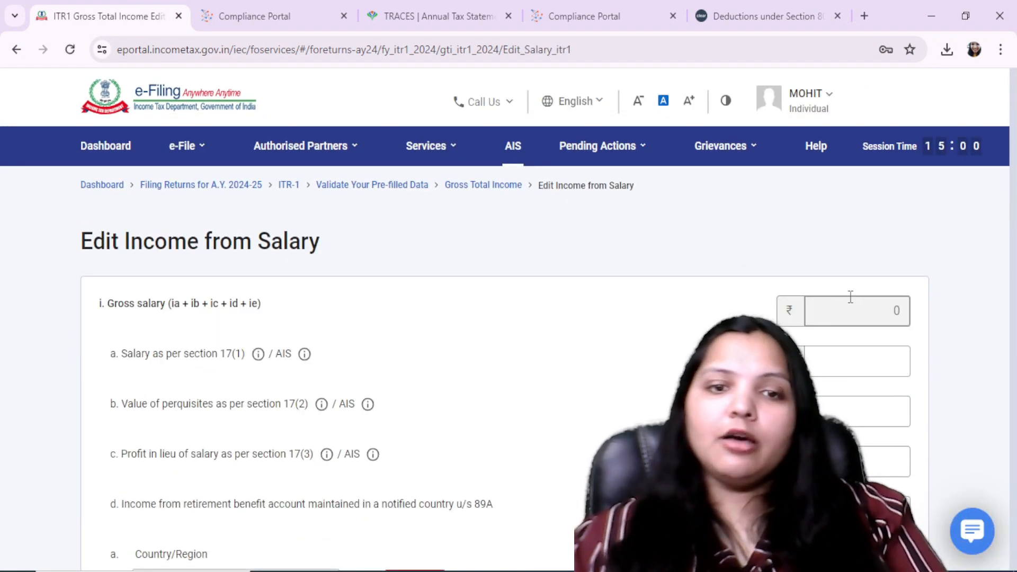
{"action": "left_click", "coordinate": [873, 358]}
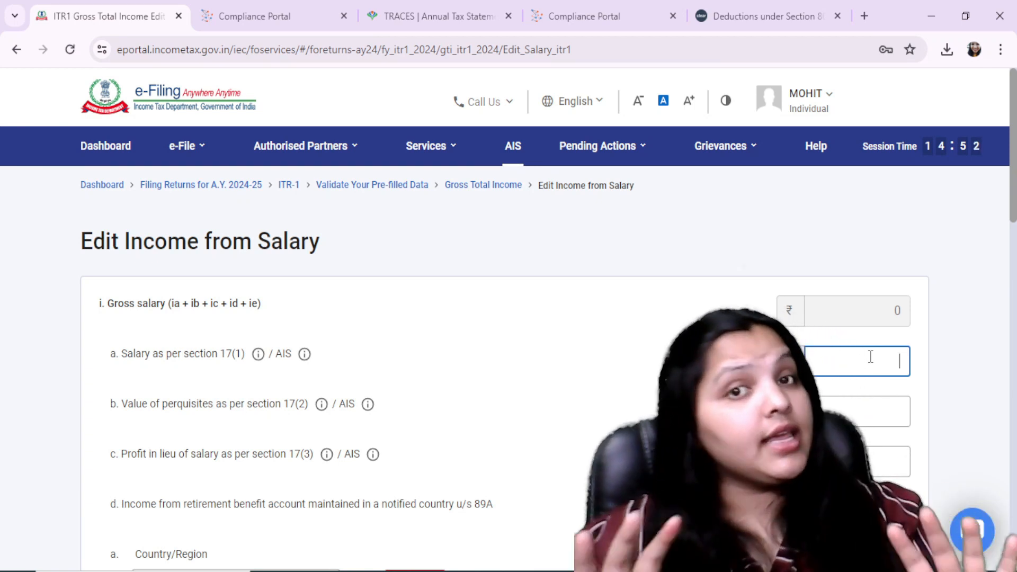
{"action": "type", "text": "40000"}
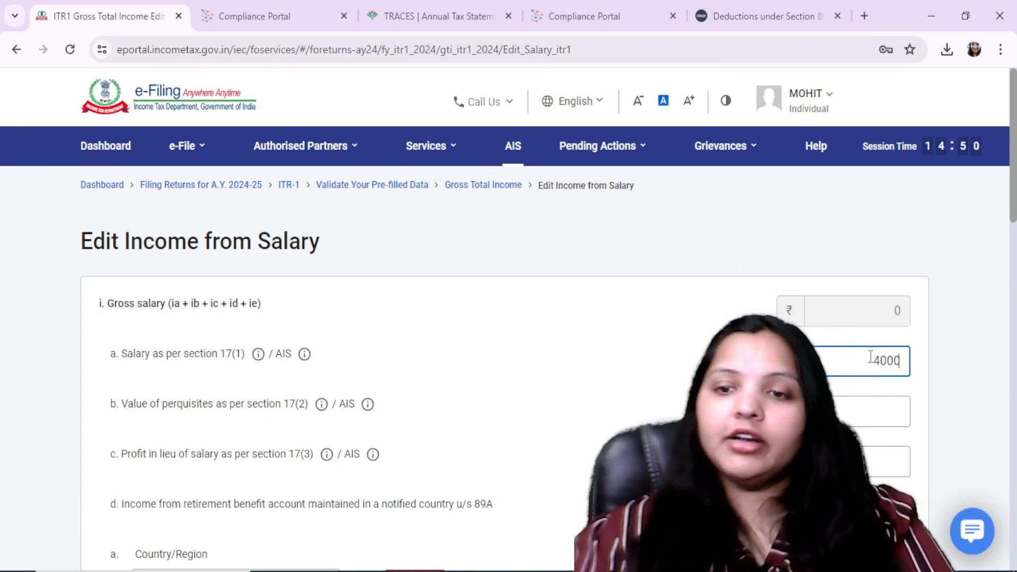
{"action": "type", "text": "0"}
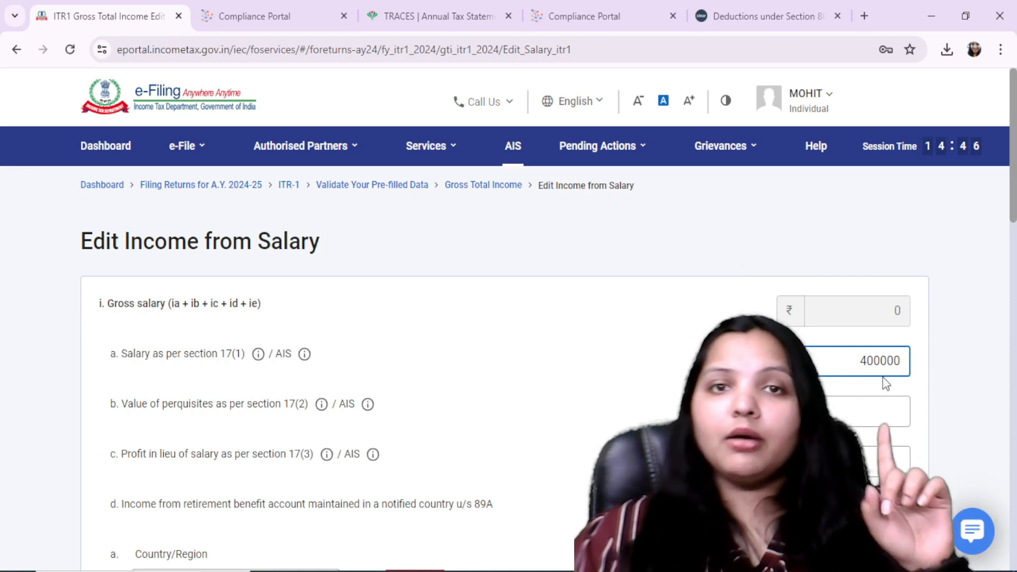
{"action": "left_click", "coordinate": [591, 365]}
Review the exempt allowance options and the deductions under section 16, and save the salary income details.
{"action": "scroll", "coordinate": [609, 365], "scroll_direction": "down", "scroll_amount": 4}
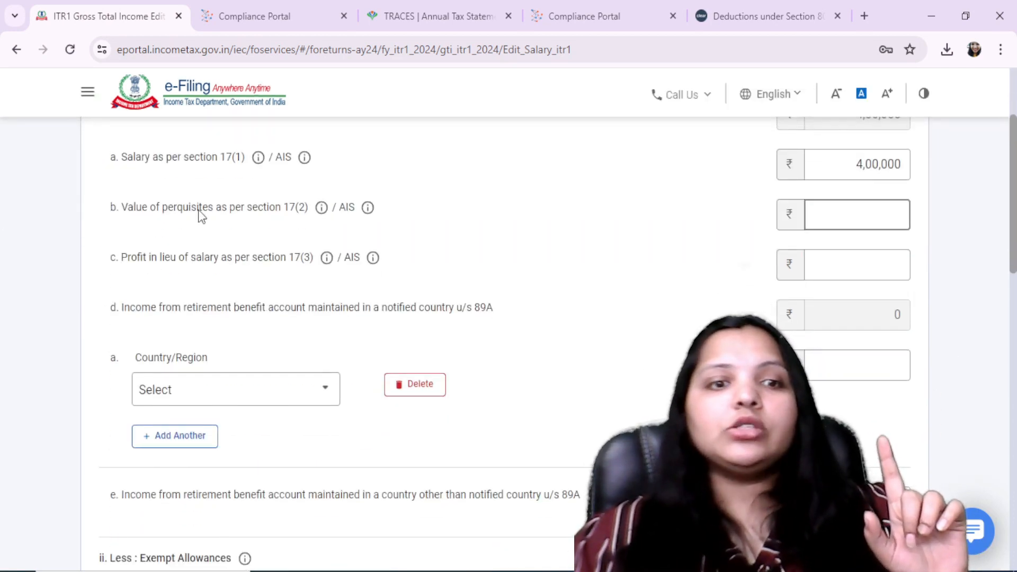
{"action": "scroll", "coordinate": [193, 352], "scroll_direction": "down", "scroll_amount": 3}
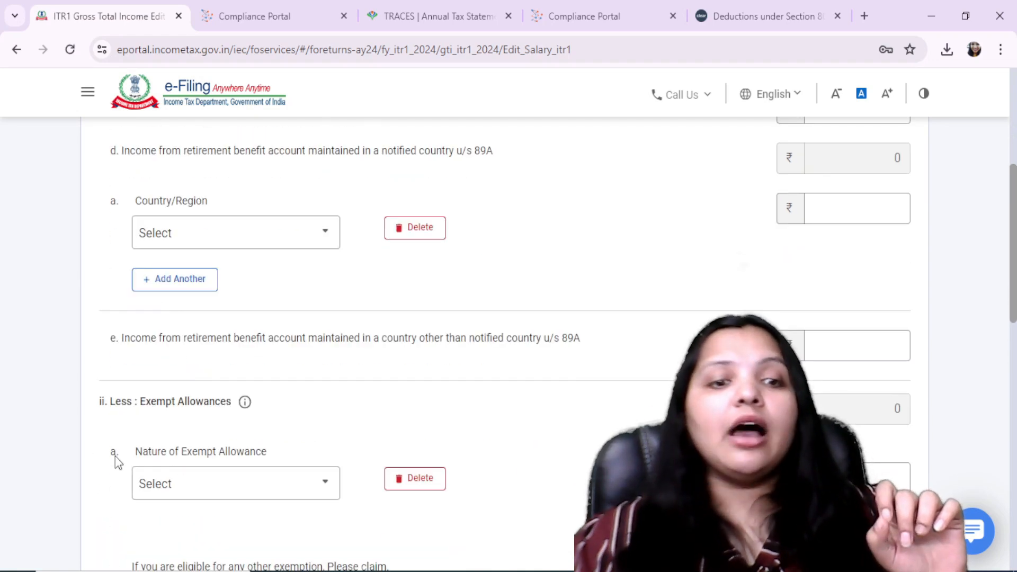
{"action": "scroll", "coordinate": [457, 408], "scroll_direction": "down", "scroll_amount": 3}
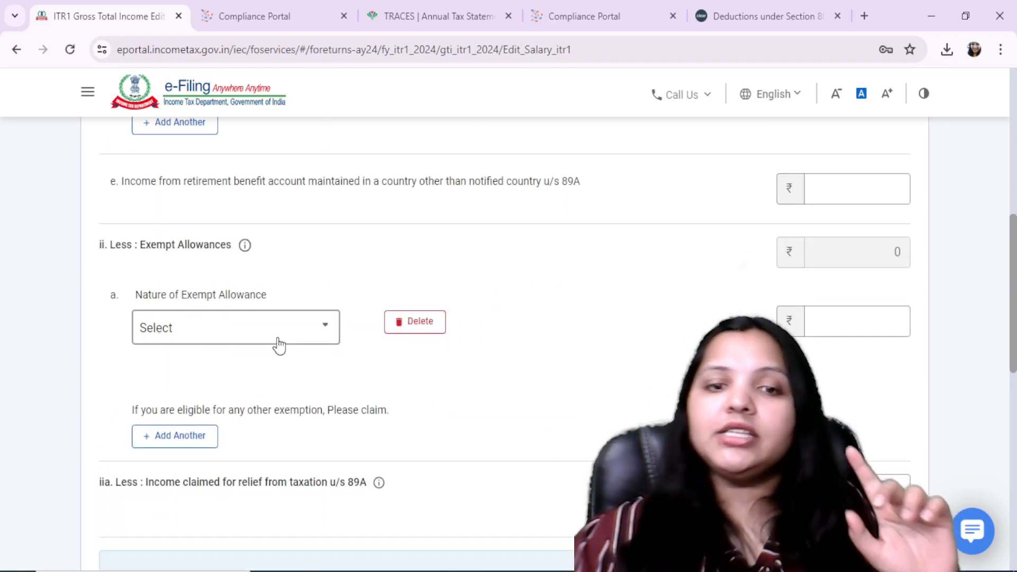
{"action": "left_click", "coordinate": [278, 344]}
{"action": "scroll", "coordinate": [273, 480], "scroll_direction": "down", "scroll_amount": 3}
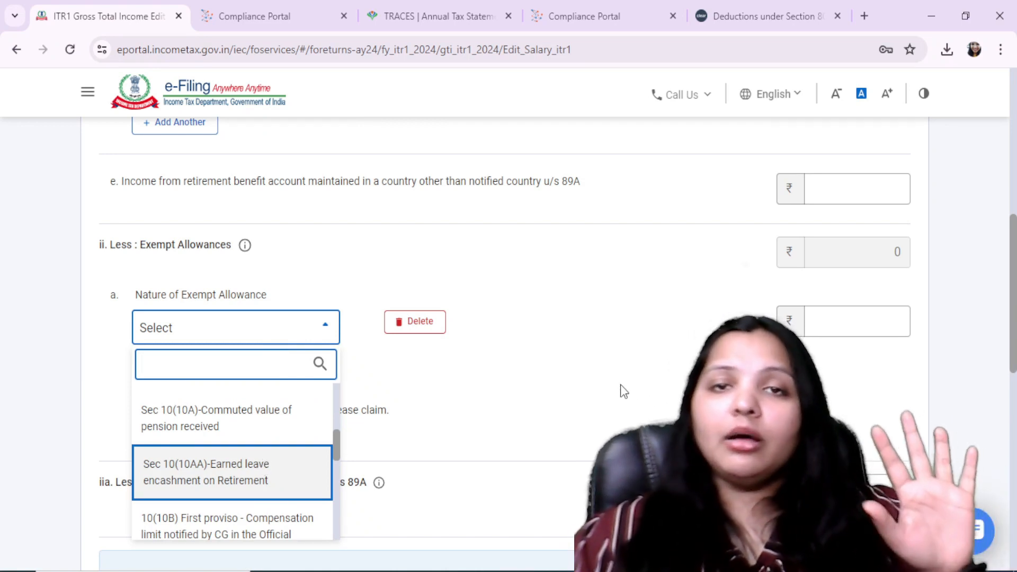
{"action": "left_click", "coordinate": [639, 382]}
{"action": "scroll", "coordinate": [655, 391], "scroll_direction": "down", "scroll_amount": 5}
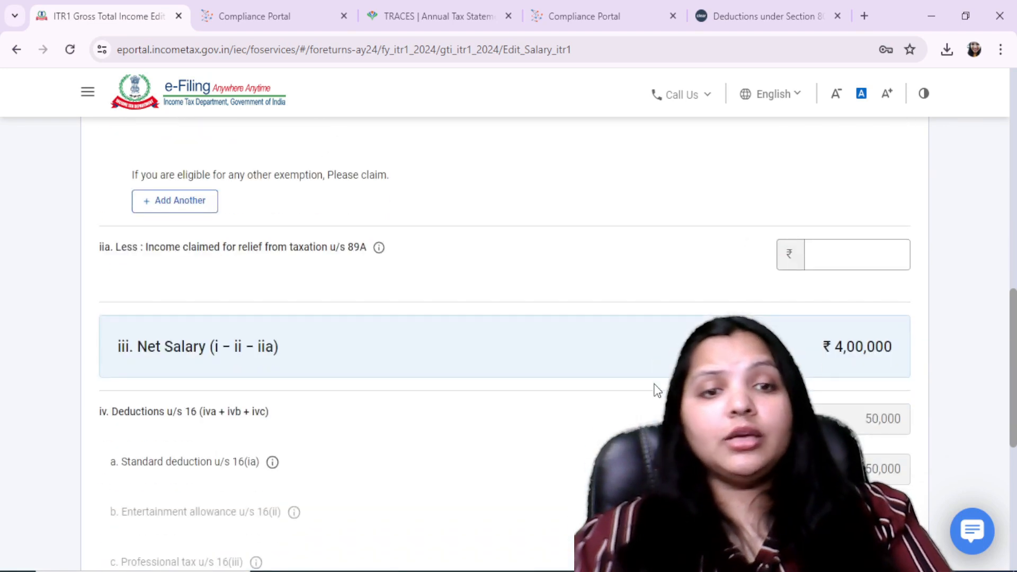
{"action": "scroll", "coordinate": [613, 334], "scroll_direction": "down", "scroll_amount": 5}
{"action": "scroll", "coordinate": [238, 329], "scroll_direction": "up", "scroll_amount": 4}
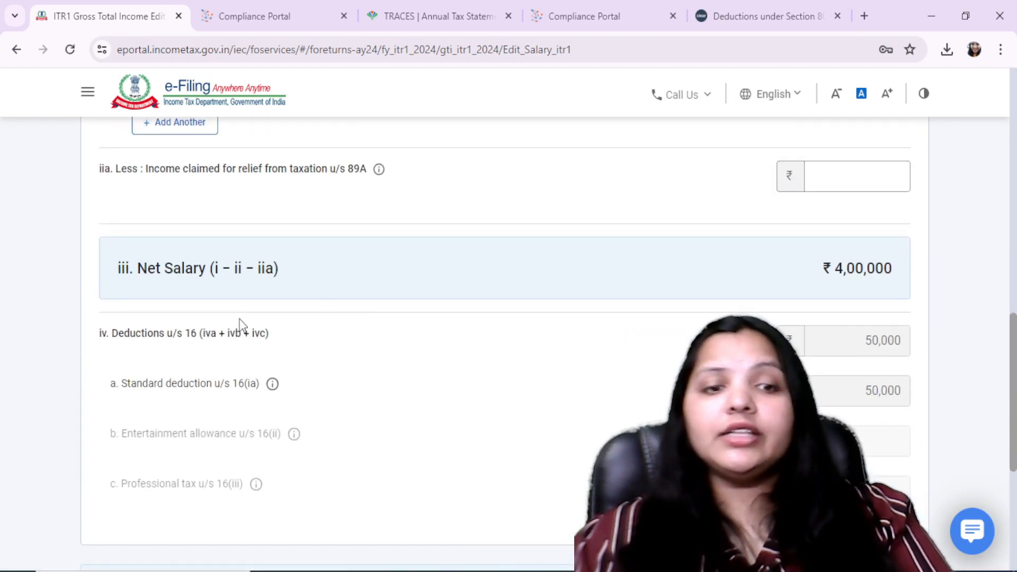
{"action": "scroll", "coordinate": [399, 357], "scroll_direction": "down", "scroll_amount": 3}
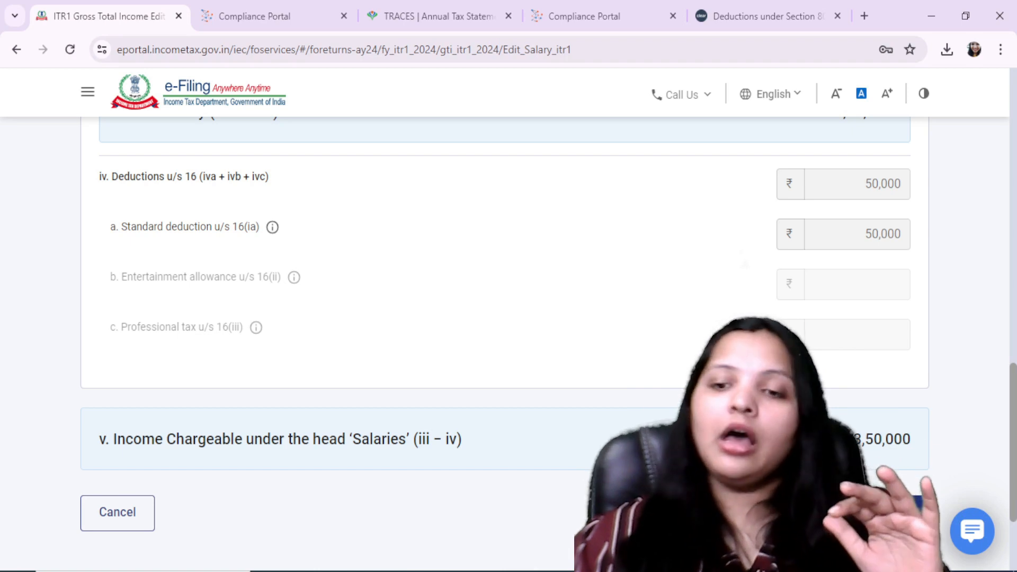
{"action": "left_click", "coordinate": [901, 513]}
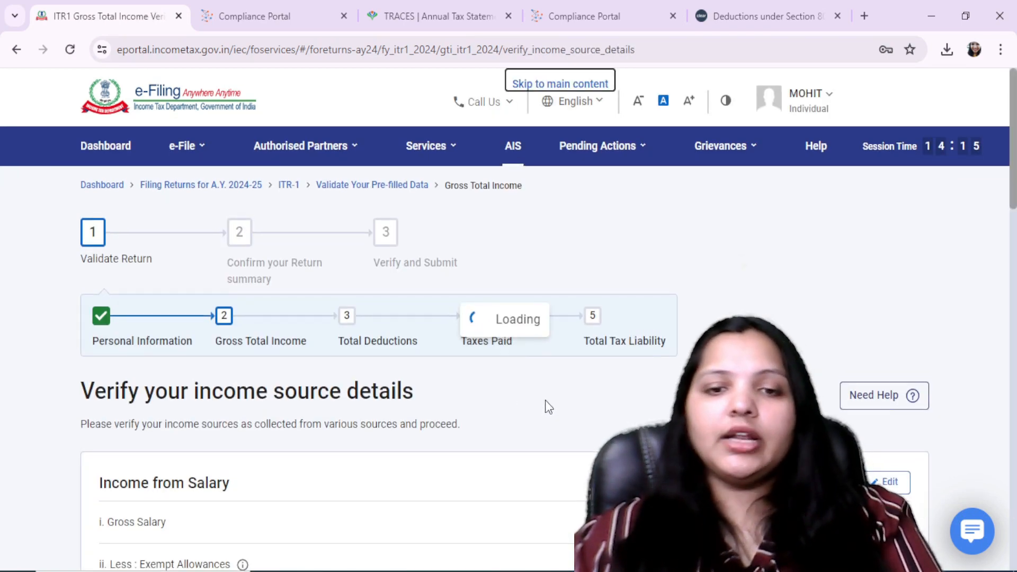
Open the breakup for Income from House Property, check the Self Occupied fields, and set the type of house property to Let Out.
{"action": "scroll", "coordinate": [545, 400], "scroll_direction": "down", "scroll_amount": 10}
{"action": "left_click_drag", "start_coordinate": [100, 153], "coordinate": [328, 153]}
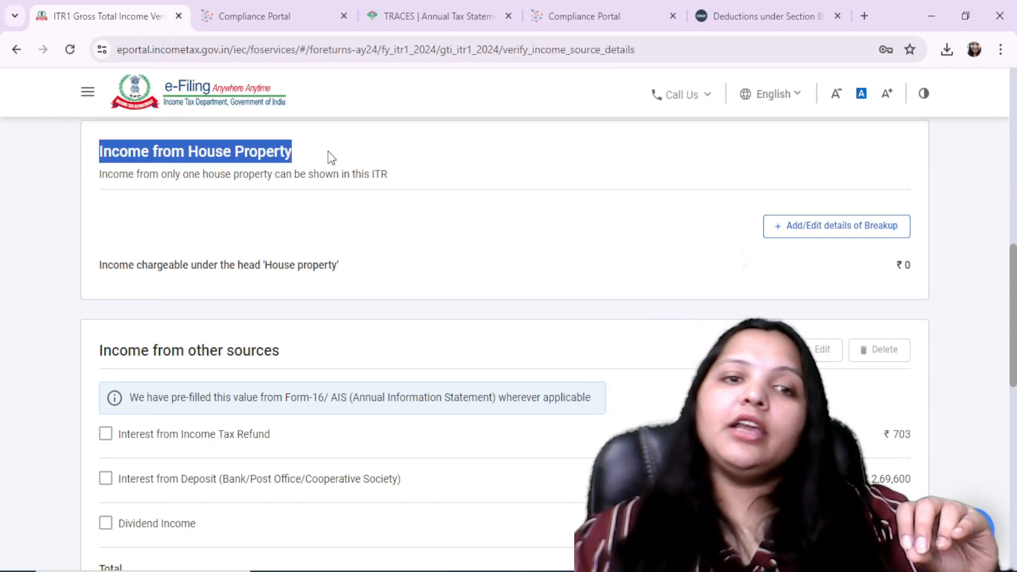
{"action": "left_click", "coordinate": [409, 159]}
{"action": "left_click", "coordinate": [873, 233]}
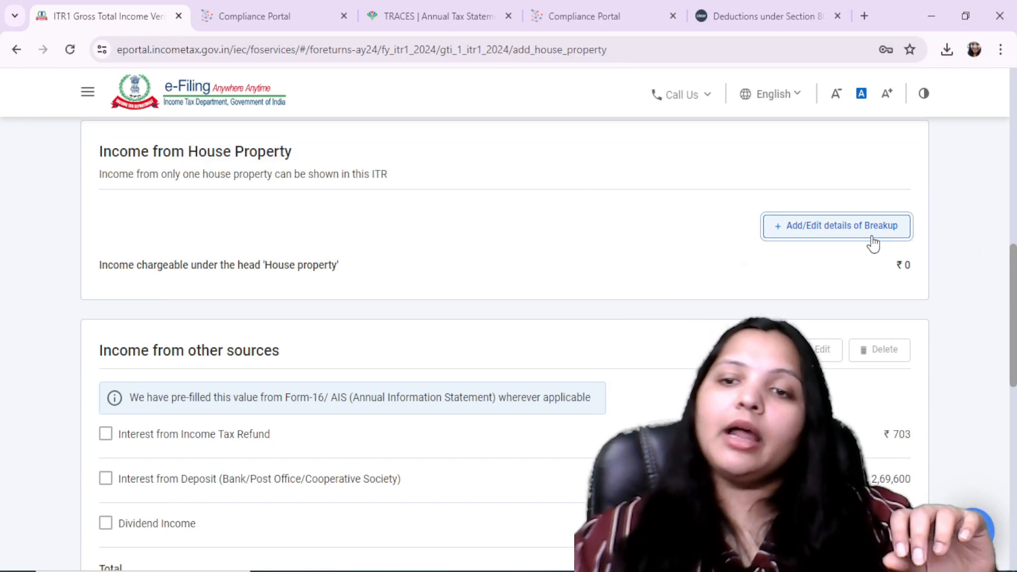
{"action": "left_click", "coordinate": [297, 423]}
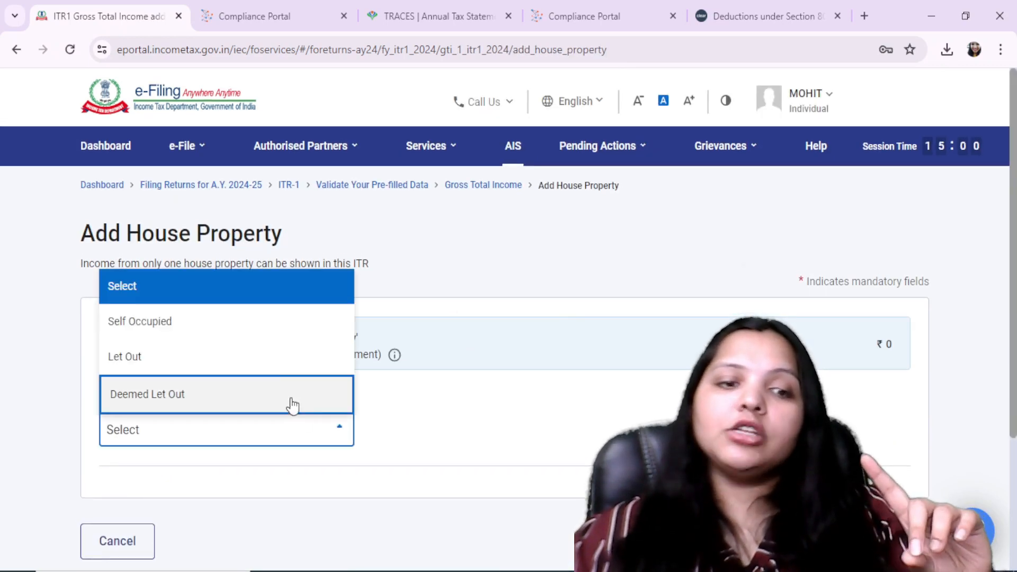
{"action": "scroll", "coordinate": [281, 336], "scroll_direction": "down", "scroll_amount": 3}
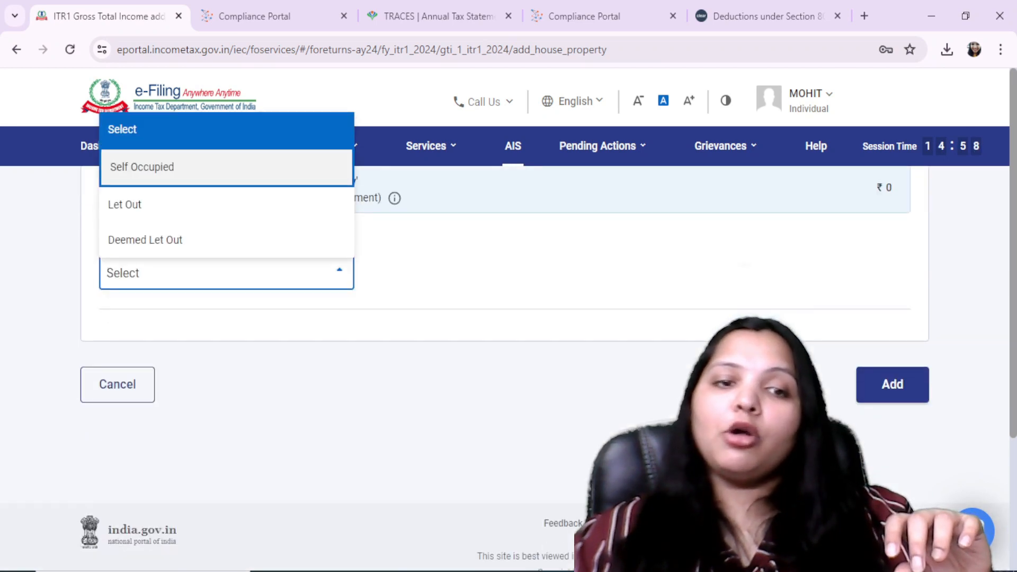
{"action": "key", "text": "Return"}
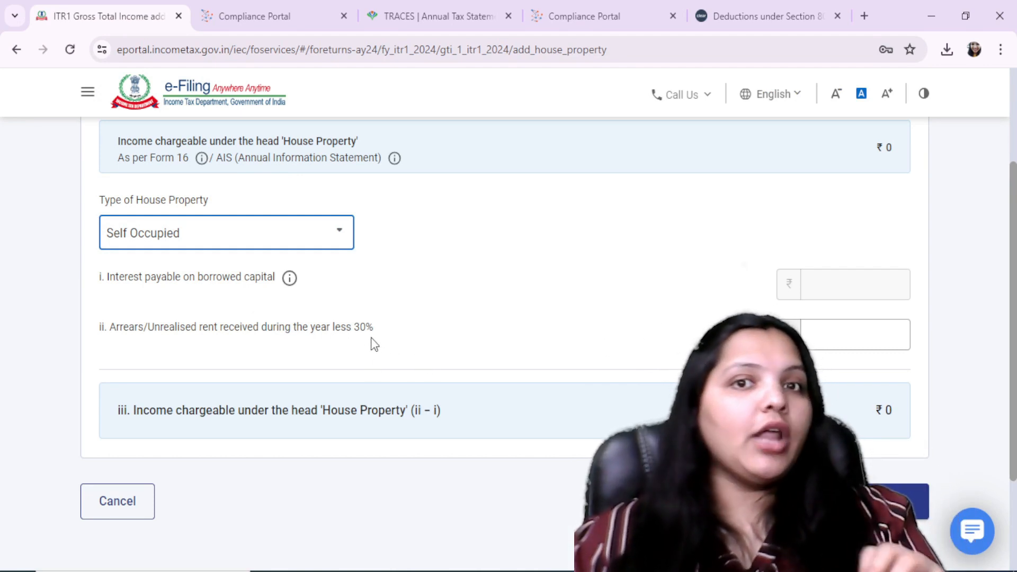
{"action": "left_click", "coordinate": [337, 245]}
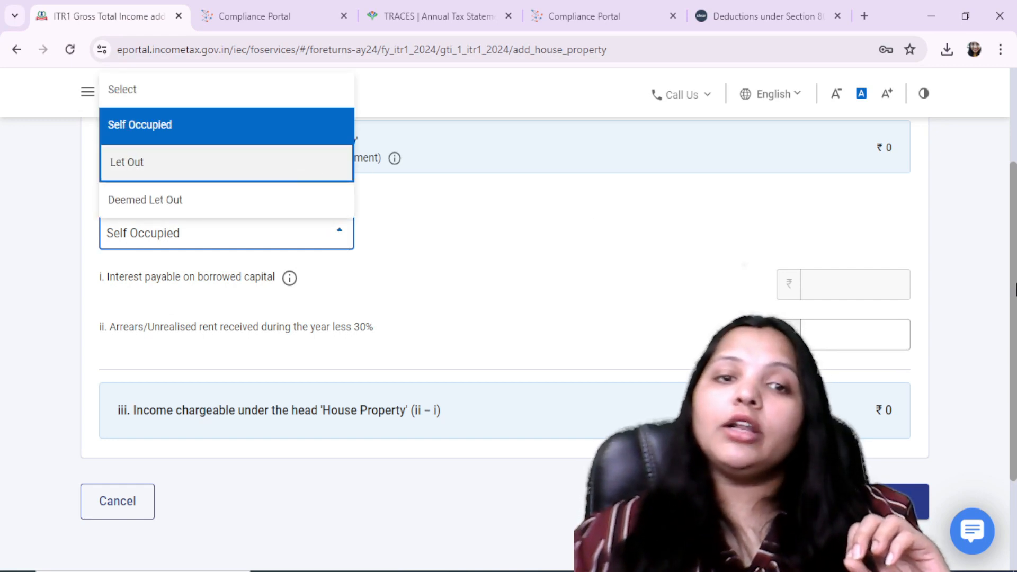
{"action": "left_click", "coordinate": [127, 162]}
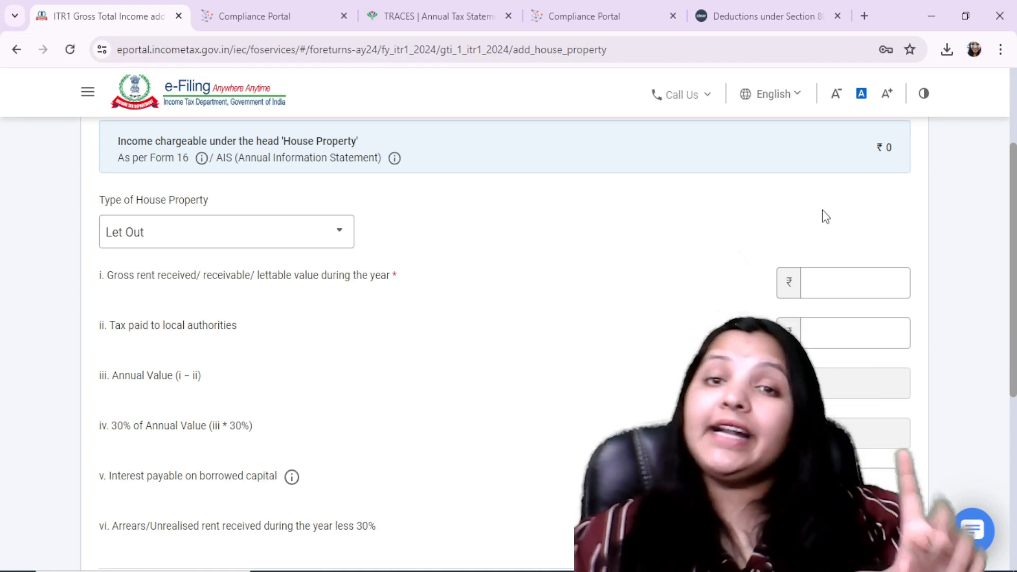
Enter gross rent ₹1,20,000, local authority tax ₹6,000 and interest on borrowed capital ₹50,000, and add the house property.
{"action": "left_click", "coordinate": [848, 284]}
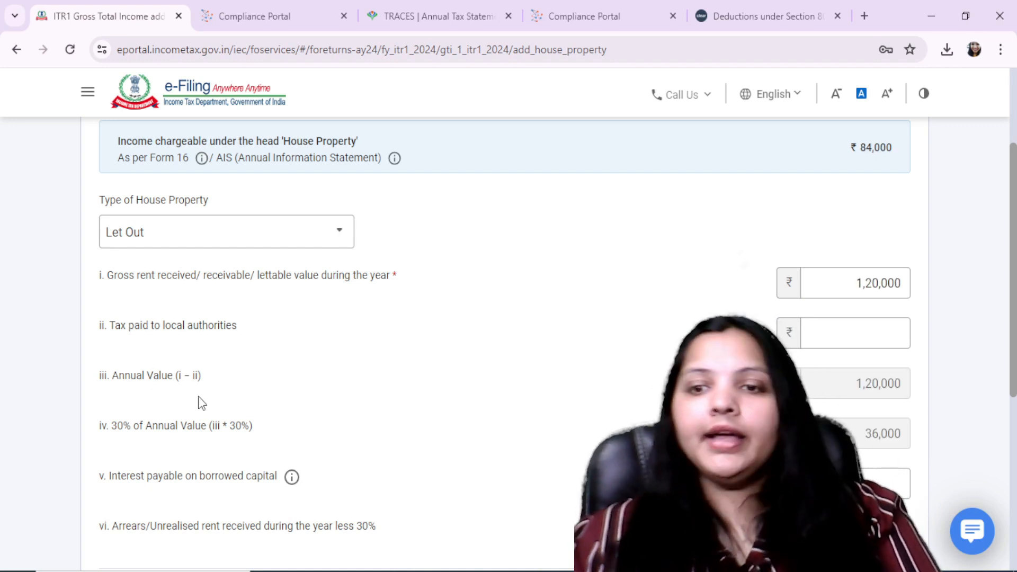
{"action": "left_click_drag", "start_coordinate": [151, 327], "coordinate": [233, 332]}
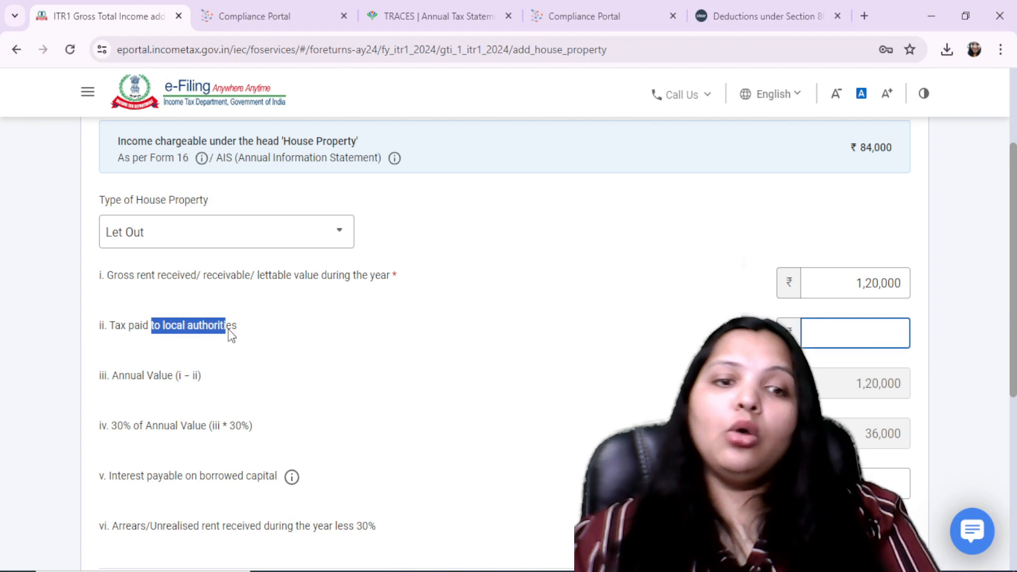
{"action": "left_click", "coordinate": [240, 351]}
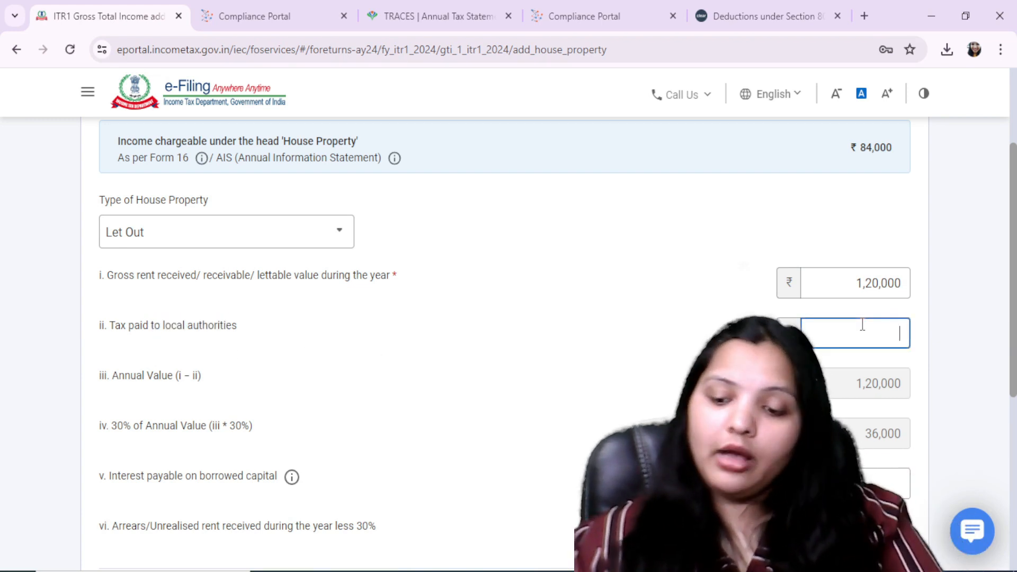
{"action": "left_click", "coordinate": [453, 412]}
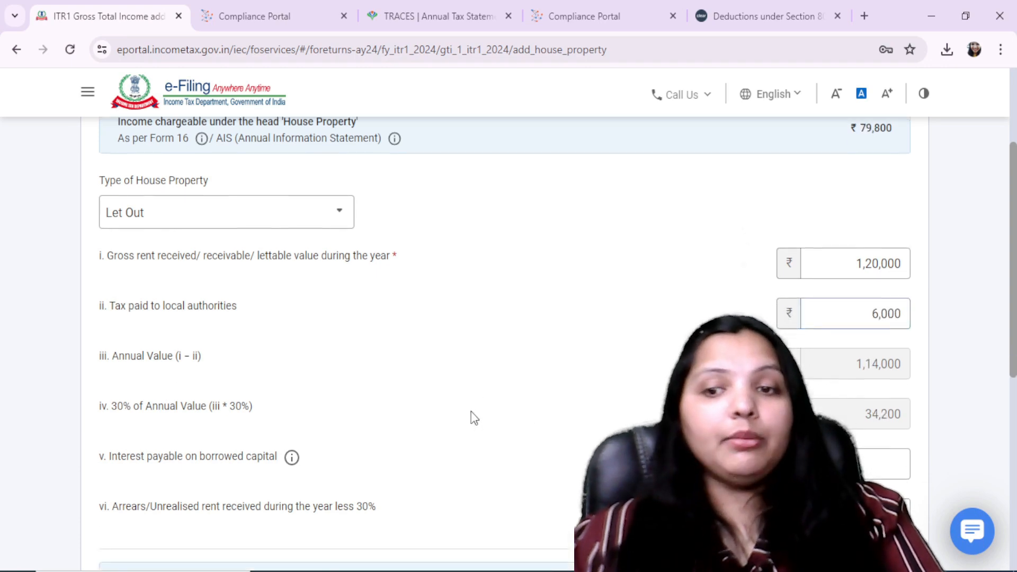
{"action": "scroll", "coordinate": [238, 334], "scroll_direction": "down", "scroll_amount": 3}
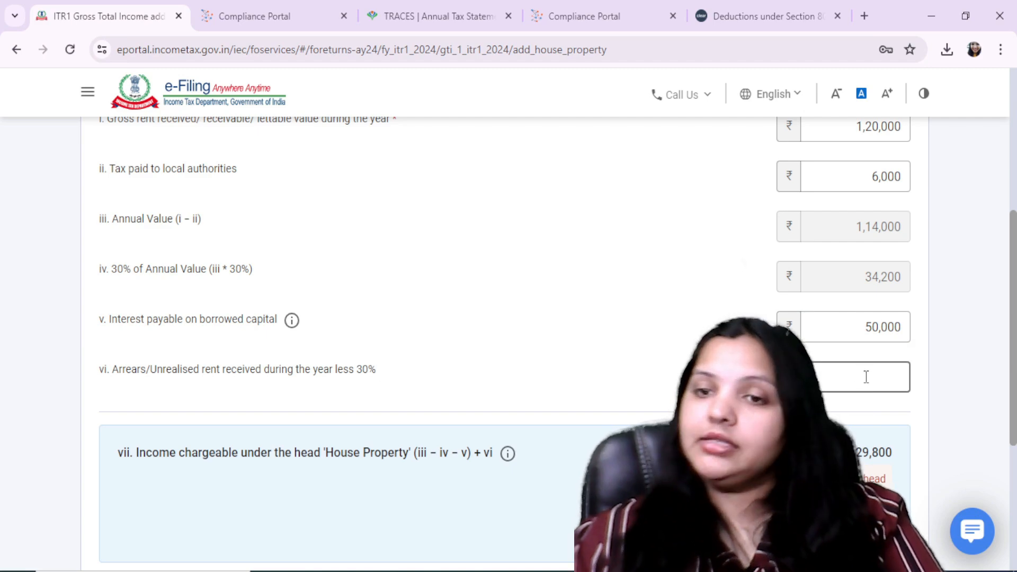
{"action": "scroll", "coordinate": [867, 376], "scroll_direction": "down", "scroll_amount": 4}
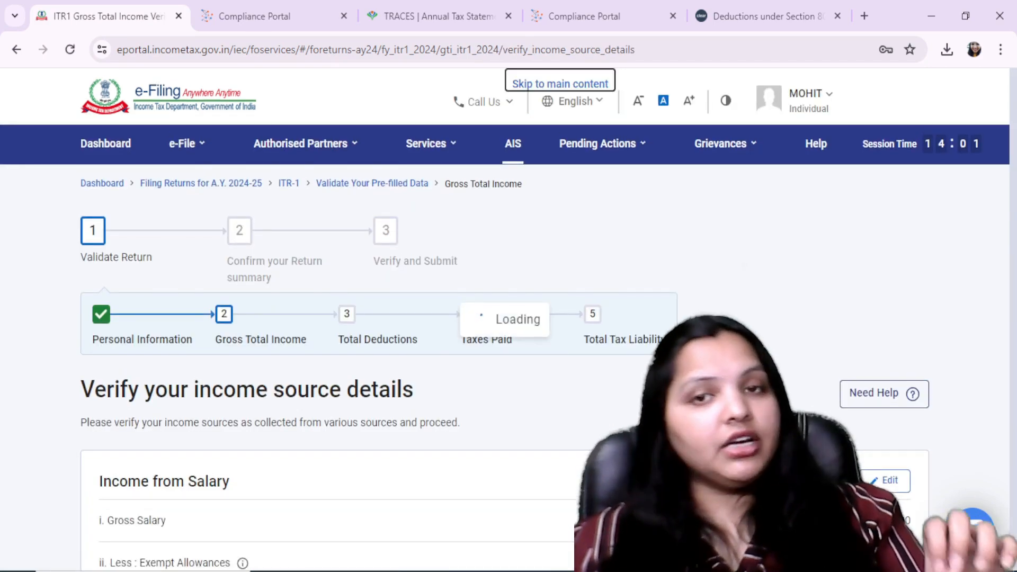
Review the saved house property details and the pre-filled income from other sources, and open the form for adding another income.
{"action": "scroll", "coordinate": [574, 352], "scroll_direction": "down", "scroll_amount": 9}
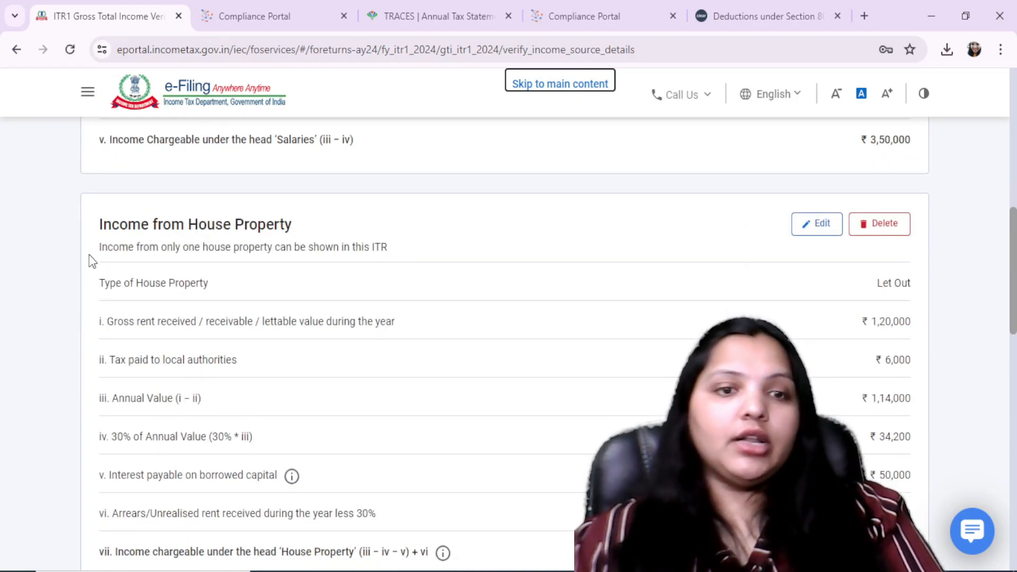
{"action": "scroll", "coordinate": [607, 298], "scroll_direction": "down", "scroll_amount": 5}
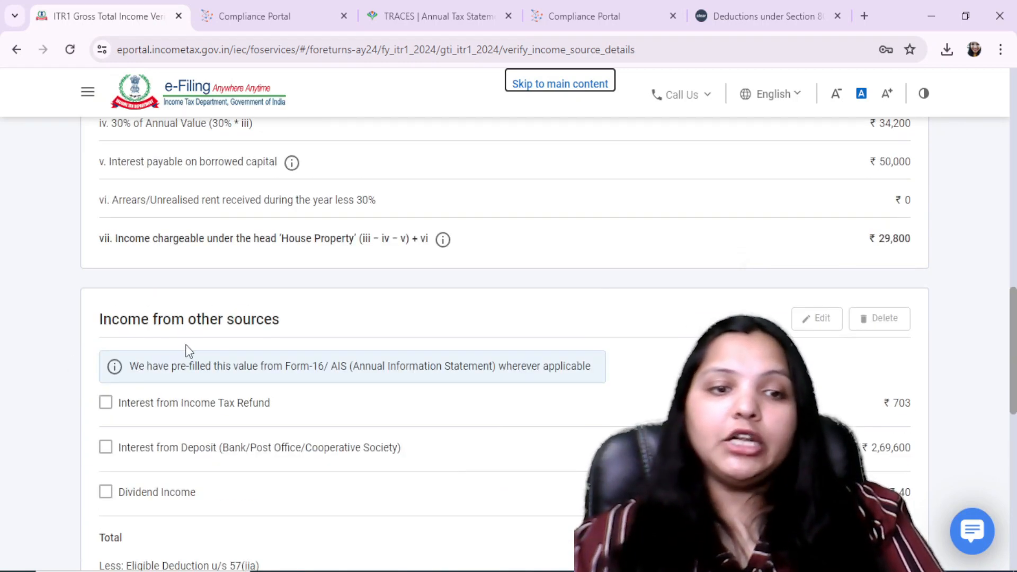
{"action": "scroll", "coordinate": [241, 355], "scroll_direction": "down", "scroll_amount": 3}
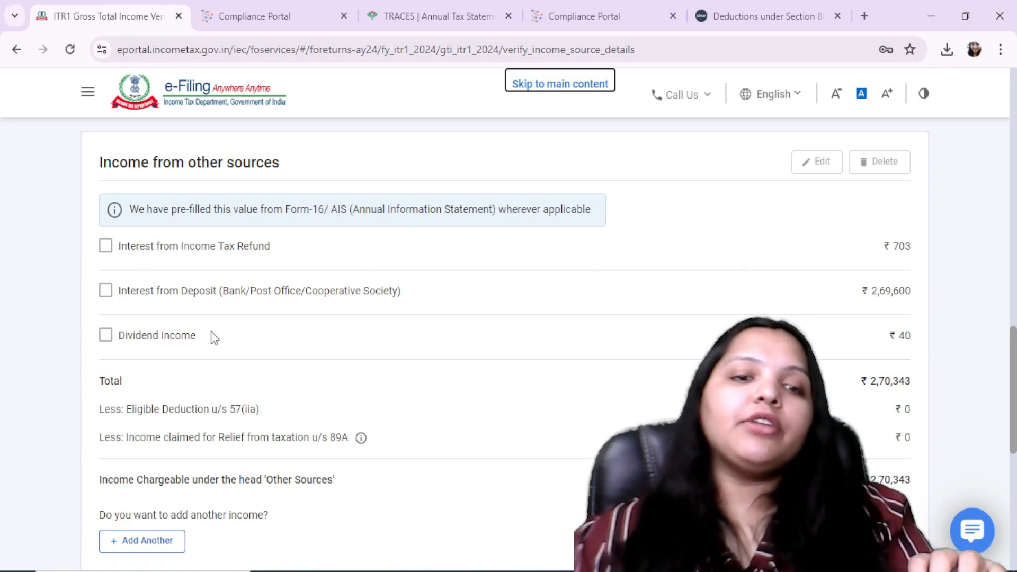
{"action": "scroll", "coordinate": [391, 382], "scroll_direction": "down", "scroll_amount": 2}
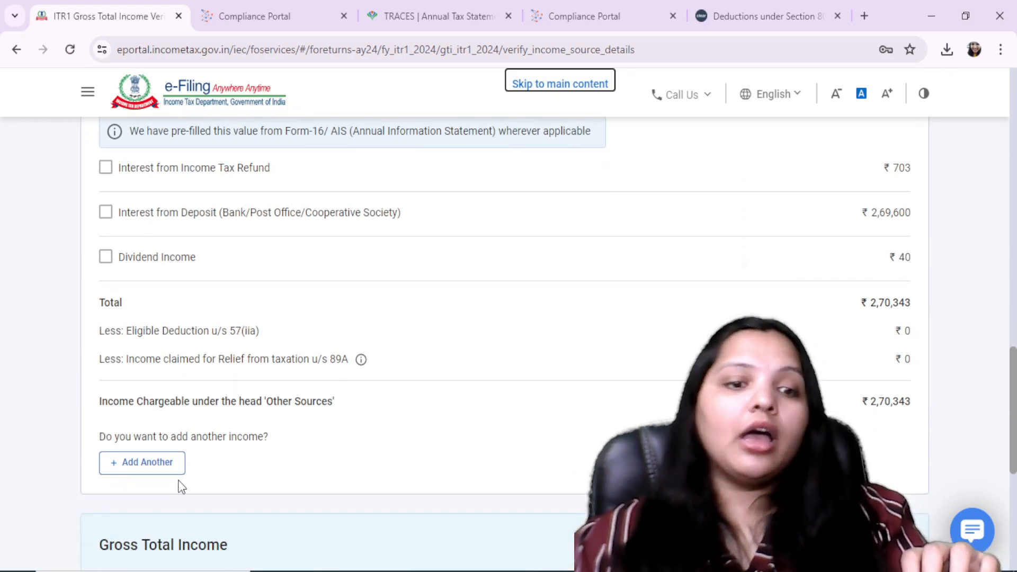
{"action": "left_click", "coordinate": [145, 465]}
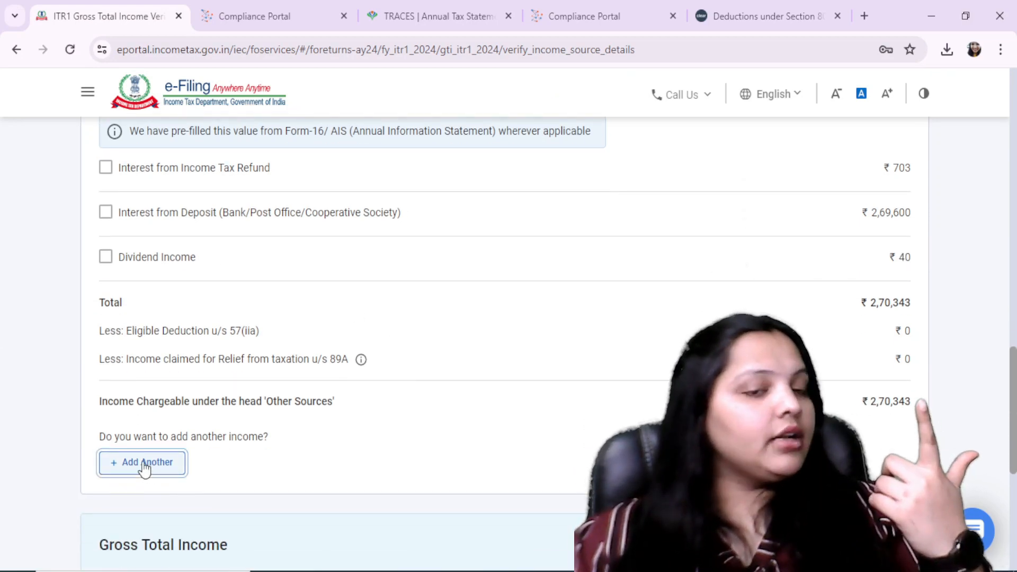
{"action": "scroll", "coordinate": [275, 374], "scroll_direction": "down", "scroll_amount": 2}
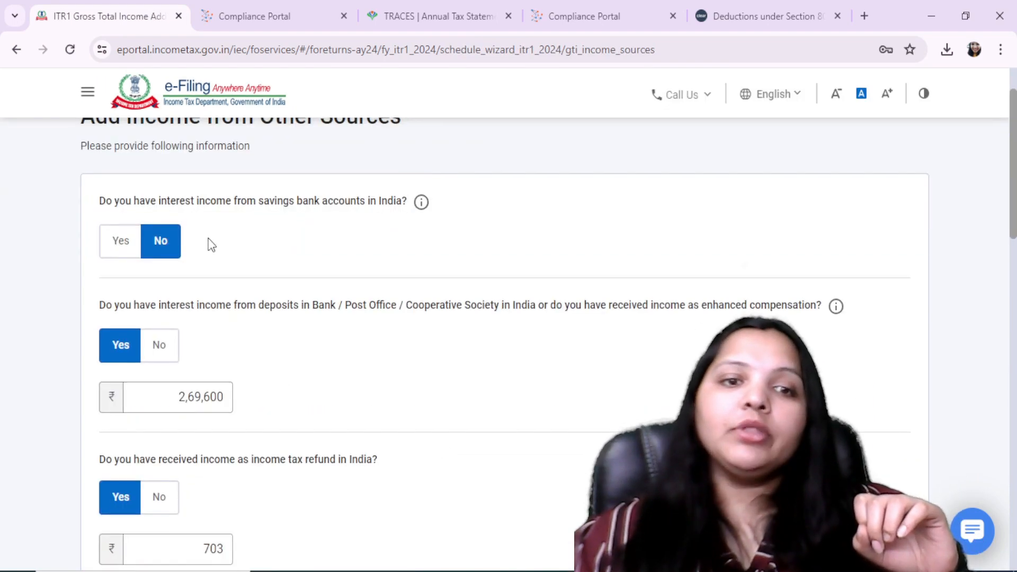
Try answering Yes to interest income from savings bank accounts in India, and set the answer back to No.
{"action": "left_click_drag", "start_coordinate": [103, 204], "coordinate": [397, 207]}
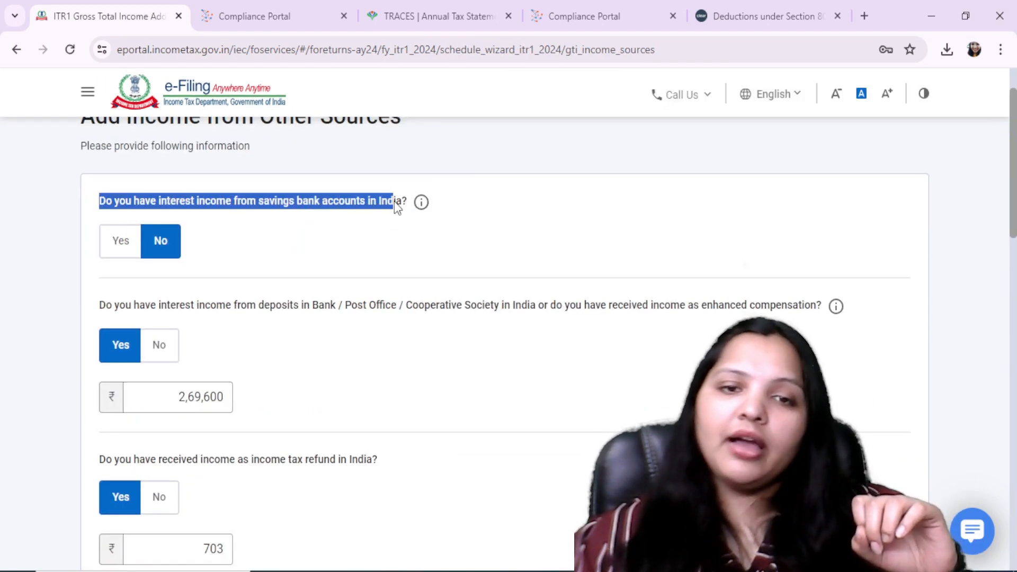
{"action": "left_click", "coordinate": [372, 240]}
{"action": "left_click", "coordinate": [121, 242]}
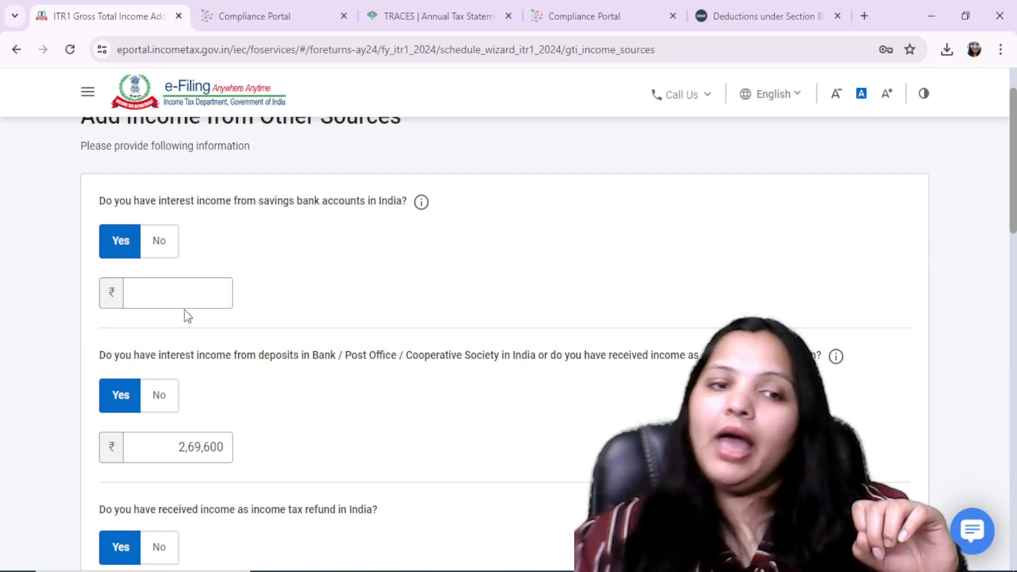
{"action": "left_click", "coordinate": [168, 252]}
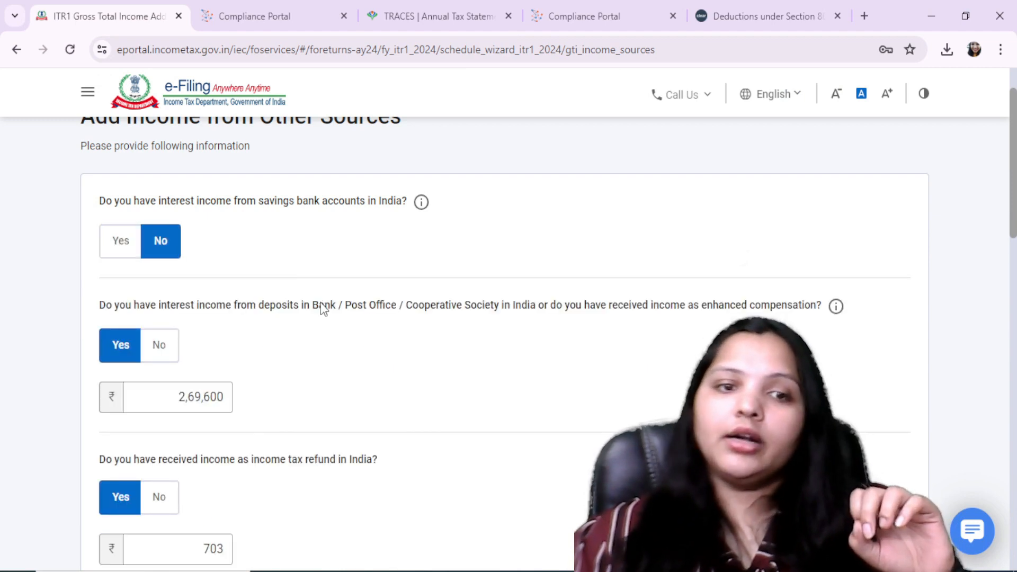
Check the deposit interest and tax refund answers, view the Any other income fields by answering Yes, and set it back to No.
{"action": "scroll", "coordinate": [322, 304], "scroll_direction": "down", "scroll_amount": 5}
{"action": "scroll", "coordinate": [237, 211], "scroll_direction": "up", "scroll_amount": 2}
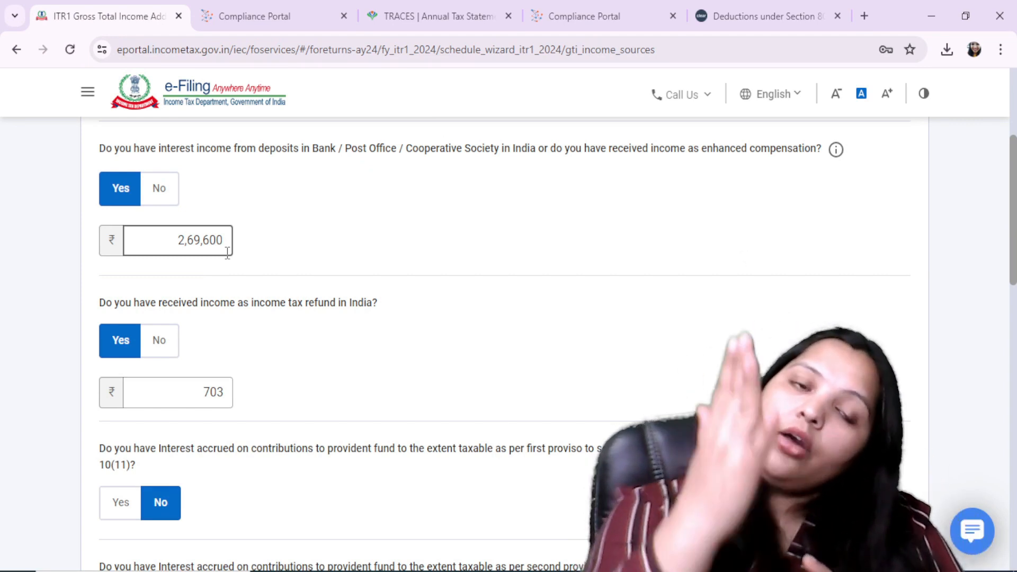
{"action": "scroll", "coordinate": [122, 335], "scroll_direction": "down", "scroll_amount": 10}
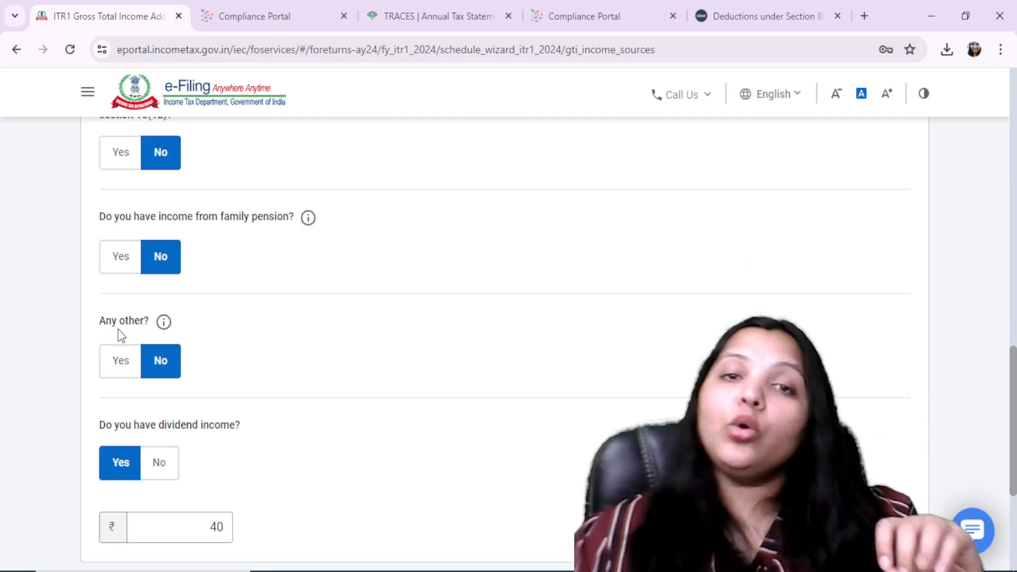
{"action": "left_click", "coordinate": [111, 356]}
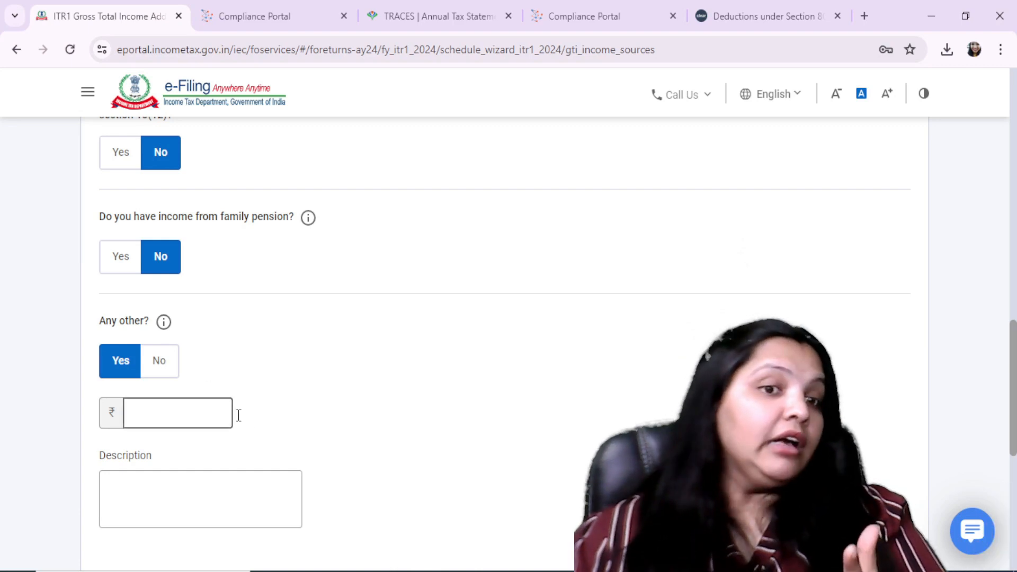
{"action": "scroll", "coordinate": [239, 415], "scroll_direction": "down", "scroll_amount": 4}
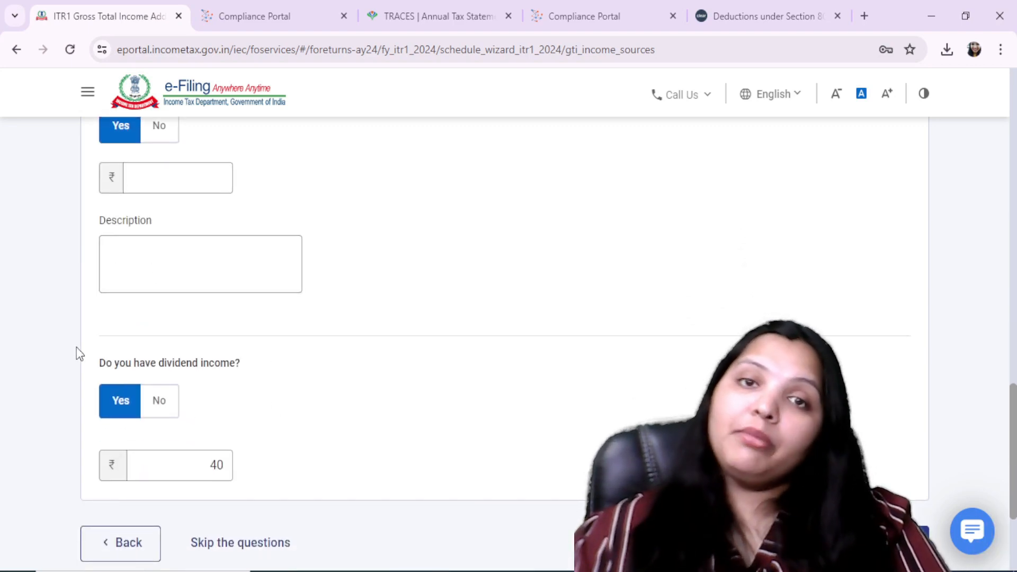
{"action": "left_click", "coordinate": [160, 126]}
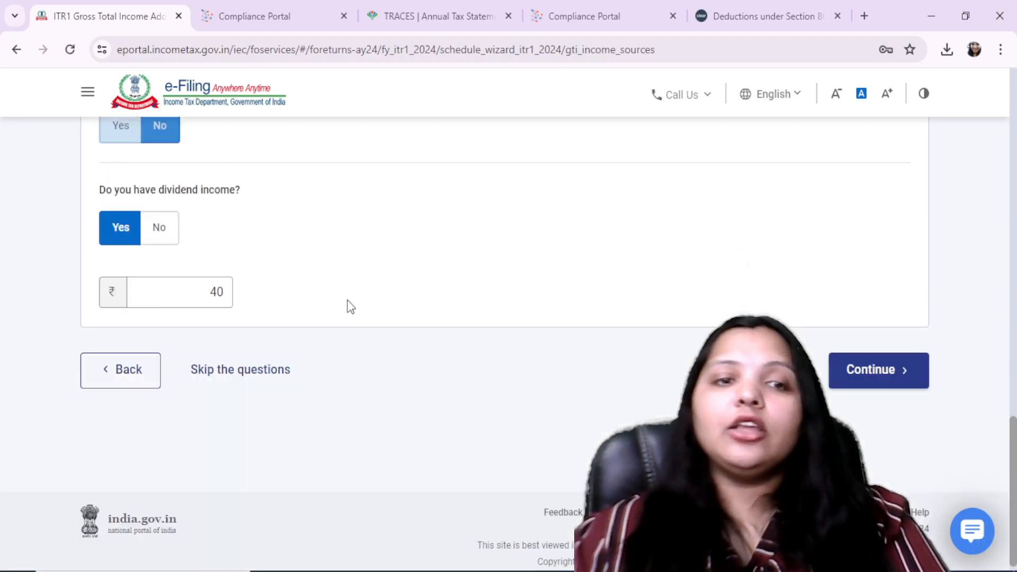
Check the dividend income entry and continue to save the answers on income from other sources.
{"action": "left_click_drag", "start_coordinate": [114, 191], "coordinate": [240, 191]}
{"action": "left_click", "coordinate": [274, 219]}
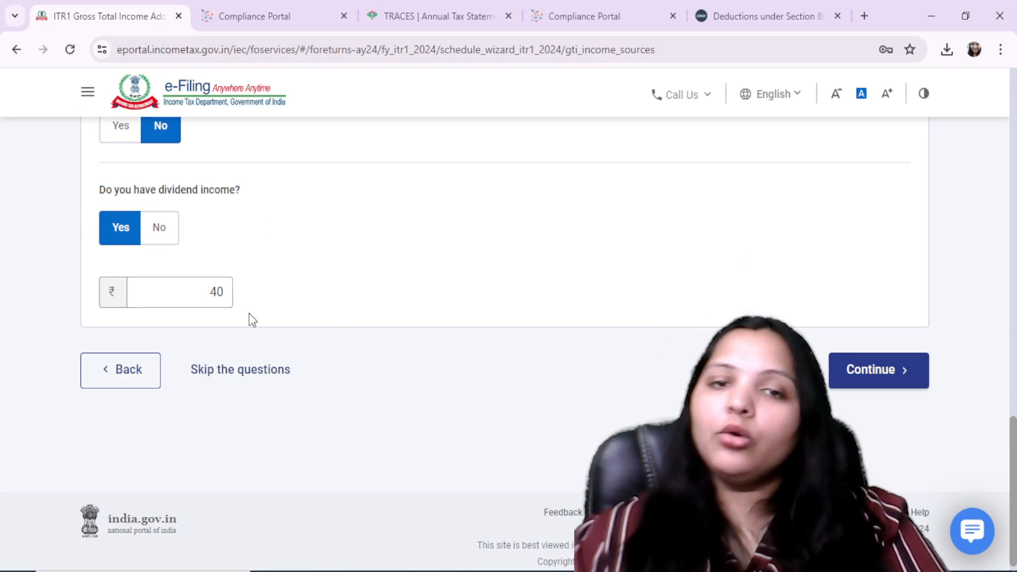
{"action": "left_click", "coordinate": [923, 380]}
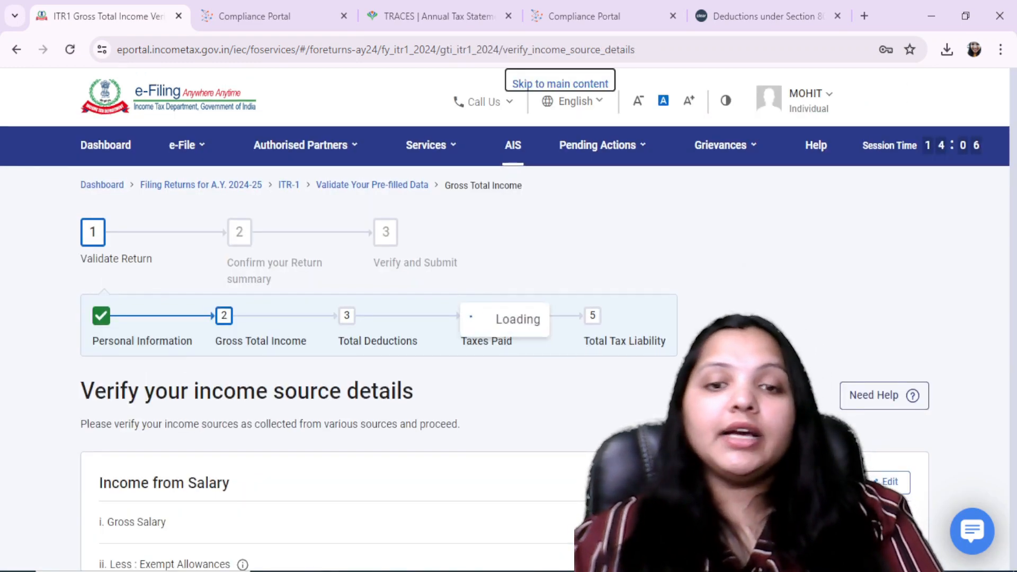
Check the gross total income, view the options for nature of exempt income in the Add Exempt Income form, and cancel it.
{"action": "scroll", "coordinate": [503, 345], "scroll_direction": "down", "scroll_amount": 15}
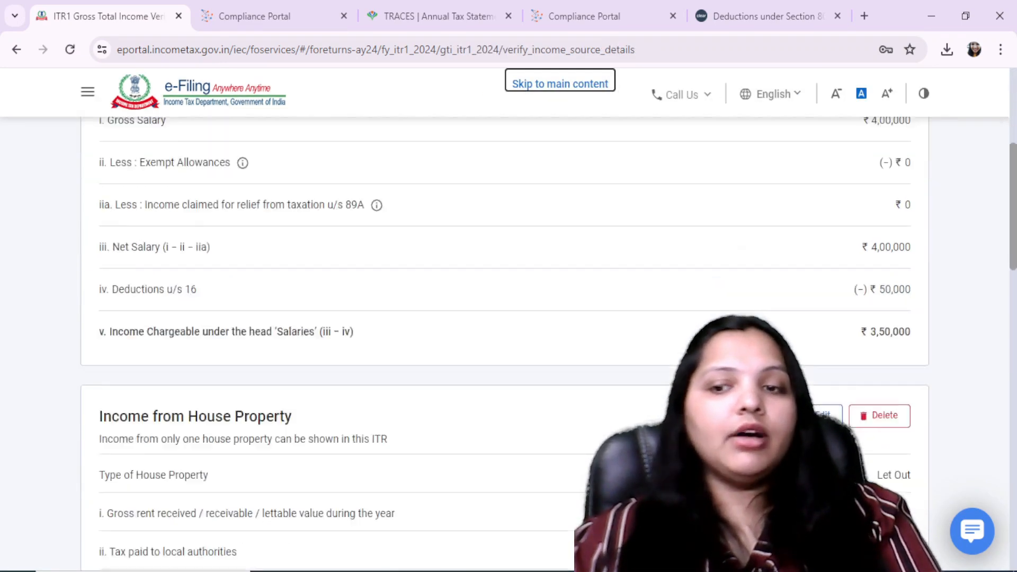
{"action": "scroll", "coordinate": [856, 184], "scroll_direction": "down", "scroll_amount": 10}
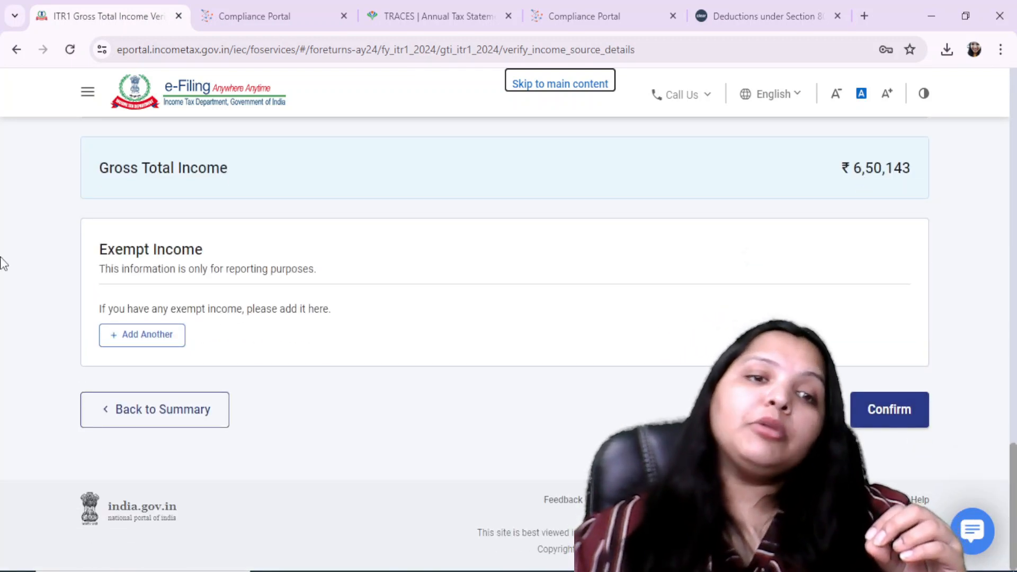
{"action": "left_click", "coordinate": [134, 342]}
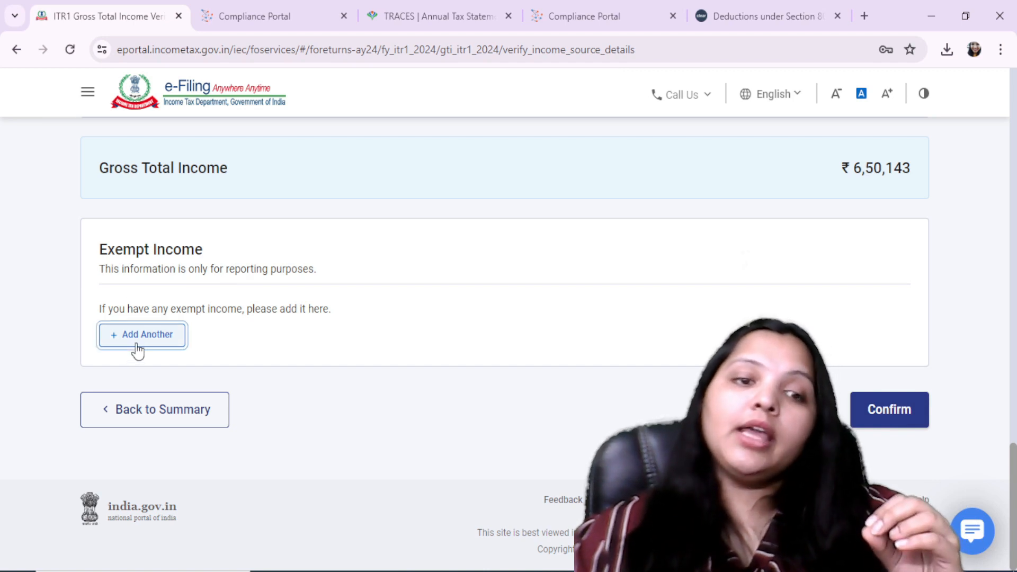
{"action": "left_click", "coordinate": [186, 330]}
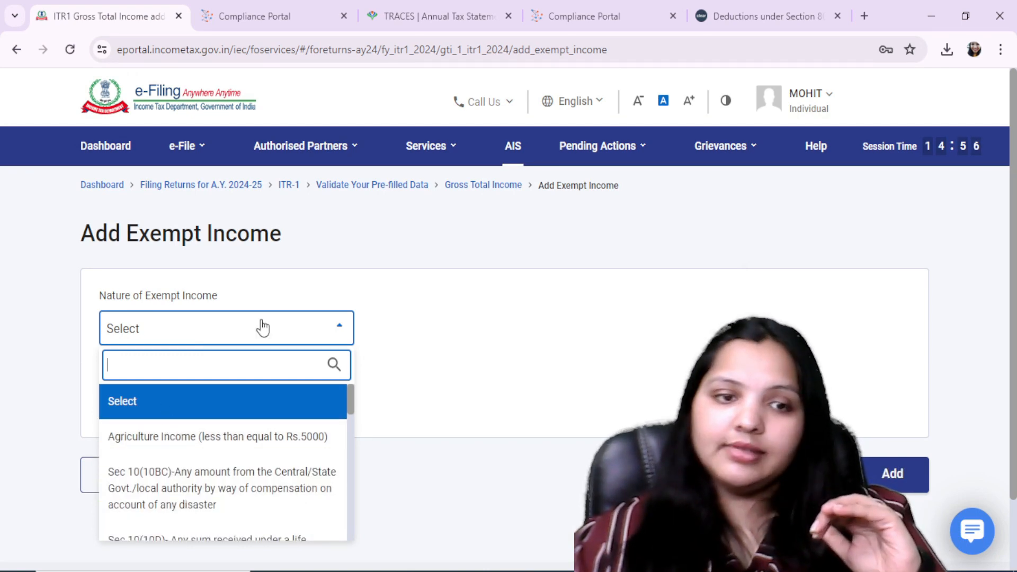
{"action": "left_click", "coordinate": [430, 448]}
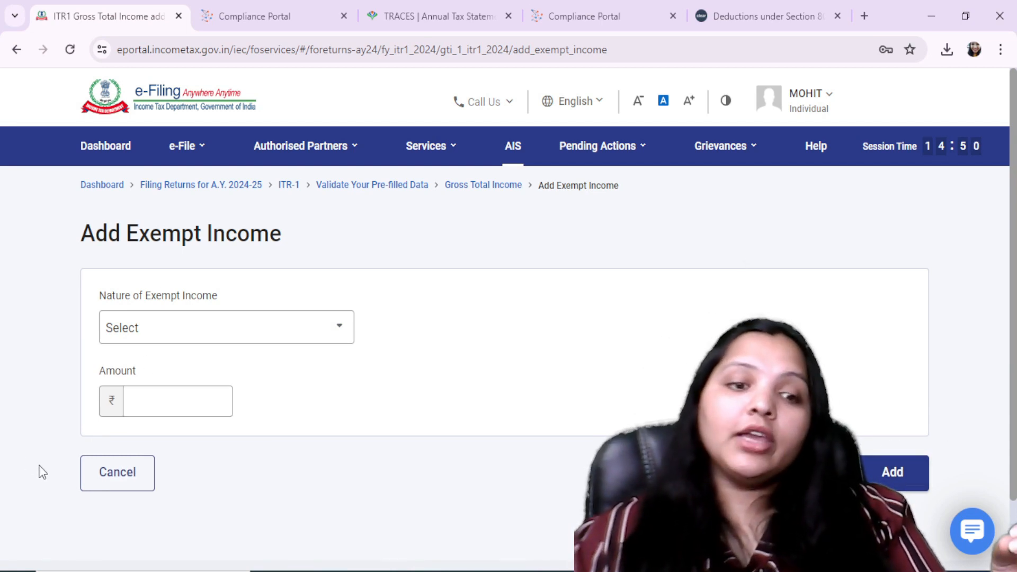
{"action": "left_click", "coordinate": [96, 475]}
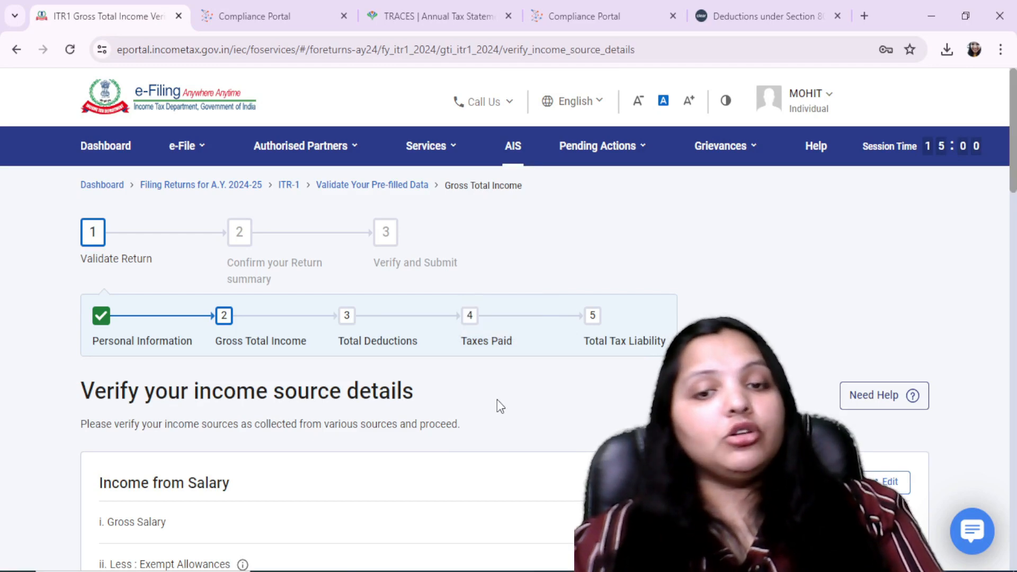
Confirm the verified income source details in the Gross Total Income section.
{"action": "scroll", "coordinate": [497, 400], "scroll_direction": "down", "scroll_amount": 20}
{"action": "scroll", "coordinate": [477, 405], "scroll_direction": "down", "scroll_amount": 4}
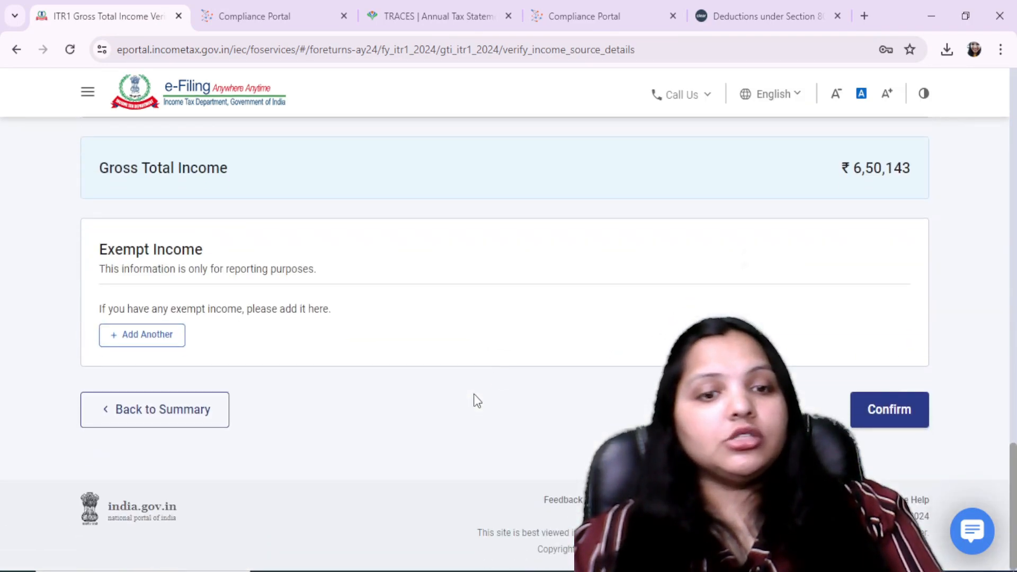
{"action": "left_click", "coordinate": [882, 420]}
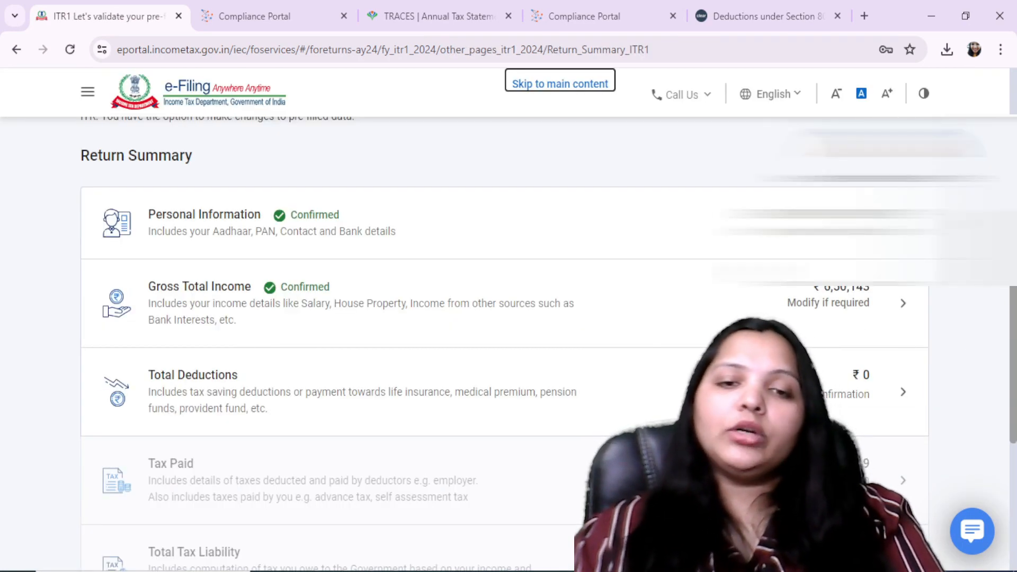
Skip the 80CCD(2) eligibility question in Total Deductions and confirm the section without adding any deduction.
{"action": "left_click", "coordinate": [205, 380]}
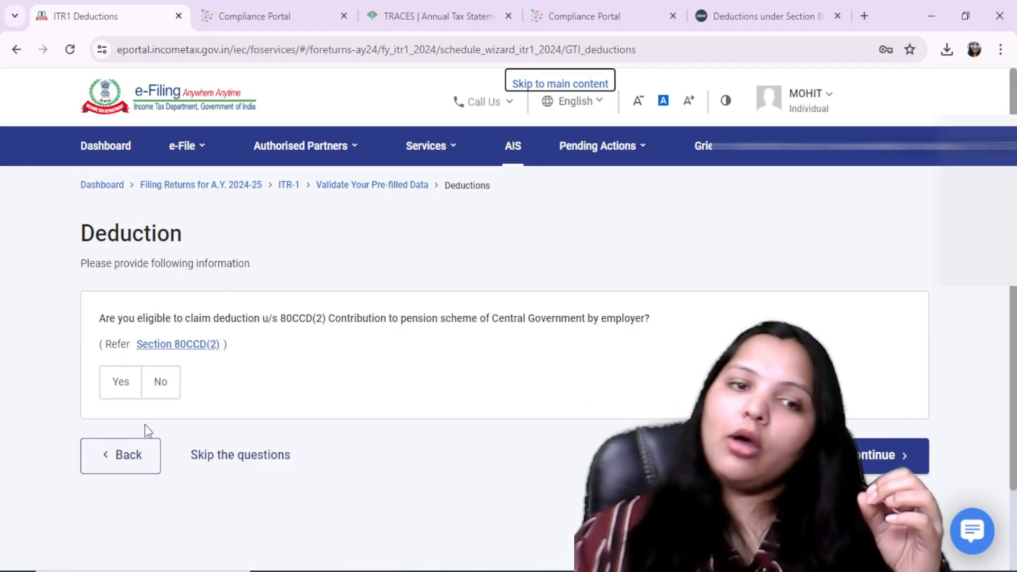
{"action": "left_click", "coordinate": [228, 468]}
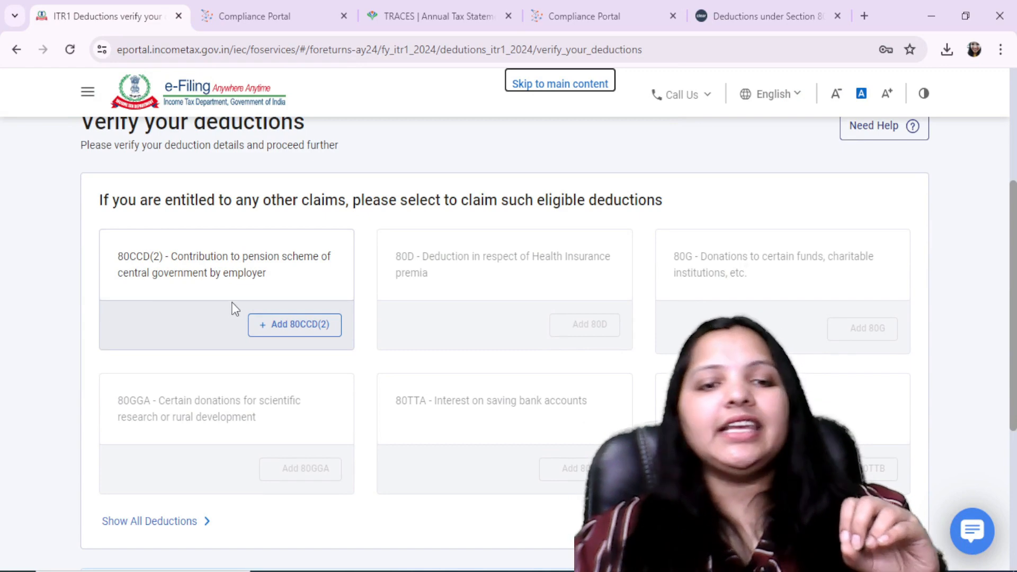
{"action": "scroll", "coordinate": [258, 328], "scroll_direction": "down", "scroll_amount": 5}
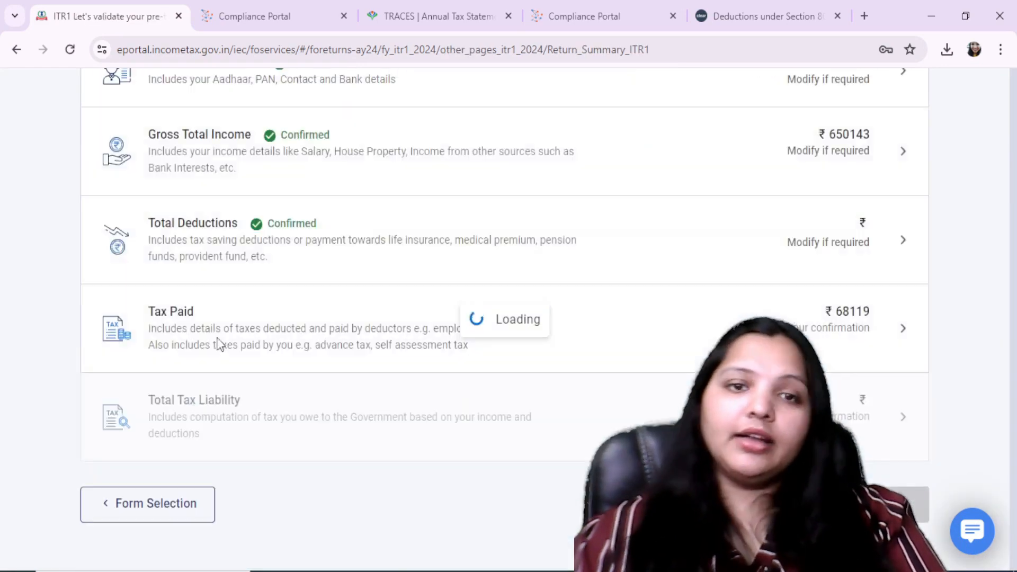
{"action": "scroll", "coordinate": [427, 448], "scroll_direction": "down", "scroll_amount": 3}
{"action": "scroll", "coordinate": [429, 448], "scroll_direction": "down", "scroll_amount": 4}
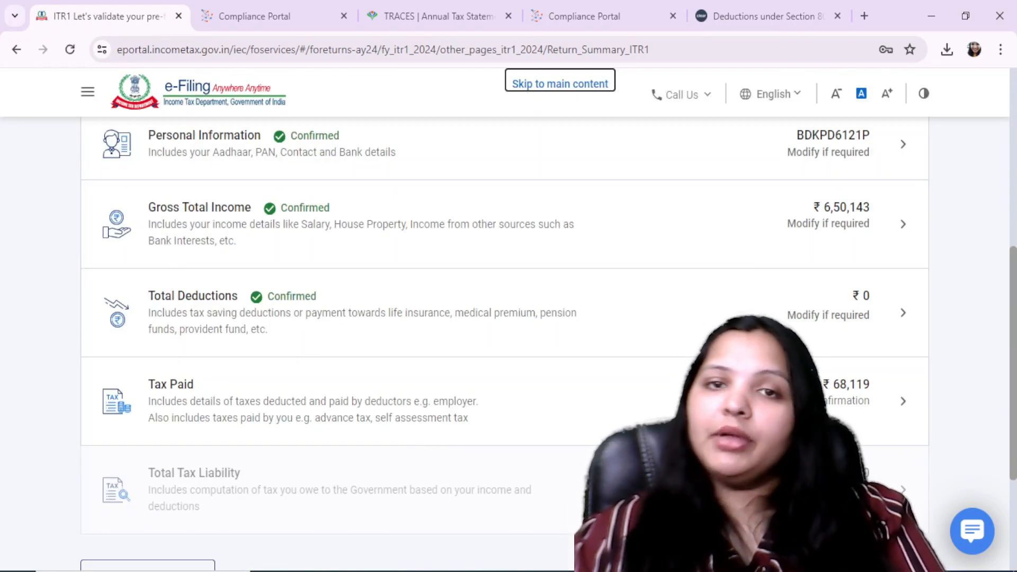
Open the Tax Paid section and show the details of TDS on salary income.
{"action": "left_click", "coordinate": [429, 380]}
{"action": "scroll", "coordinate": [246, 395], "scroll_direction": "down", "scroll_amount": 5}
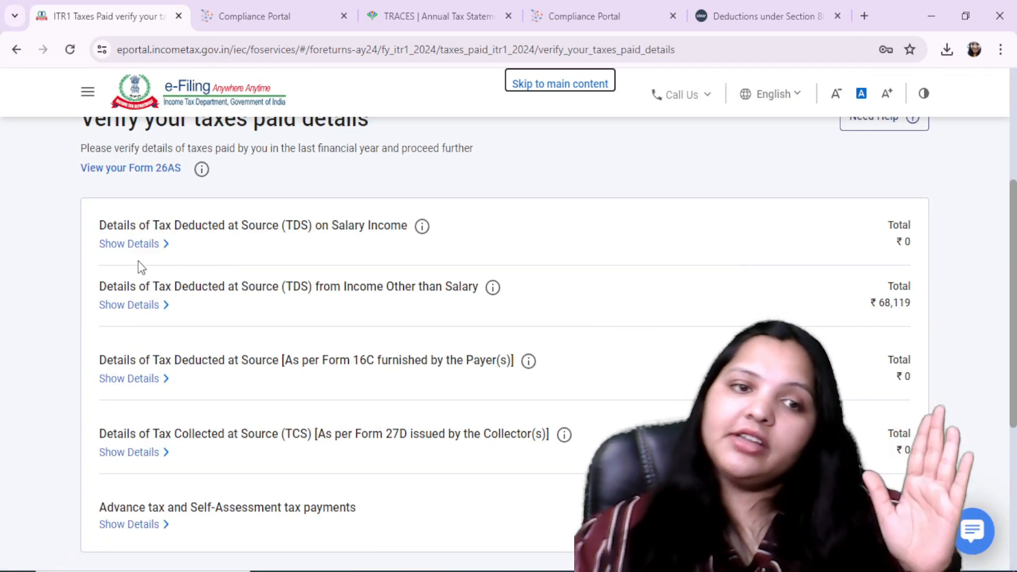
{"action": "left_click", "coordinate": [132, 244]}
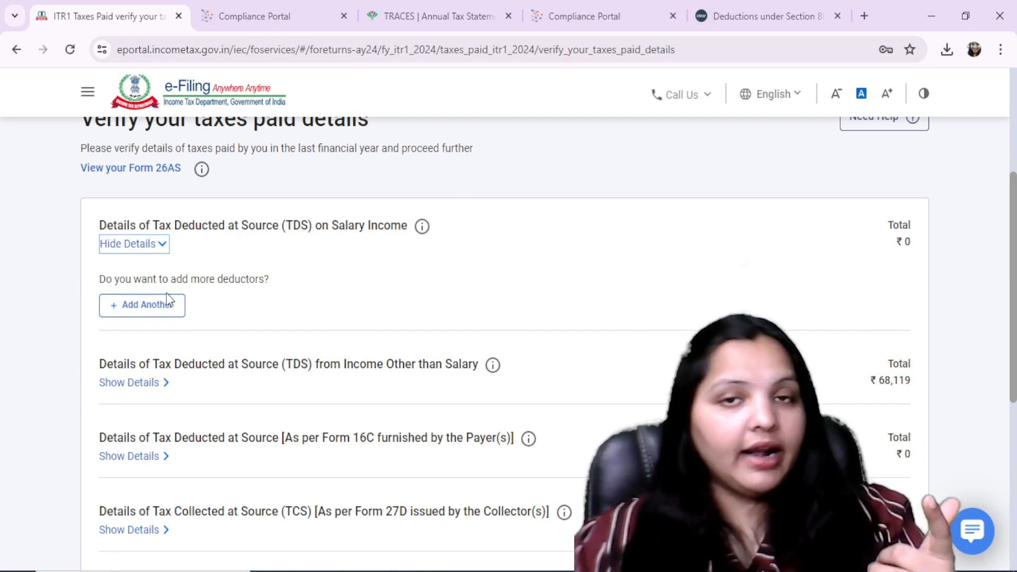
{"action": "scroll", "coordinate": [344, 435], "scroll_direction": "down", "scroll_amount": 1}
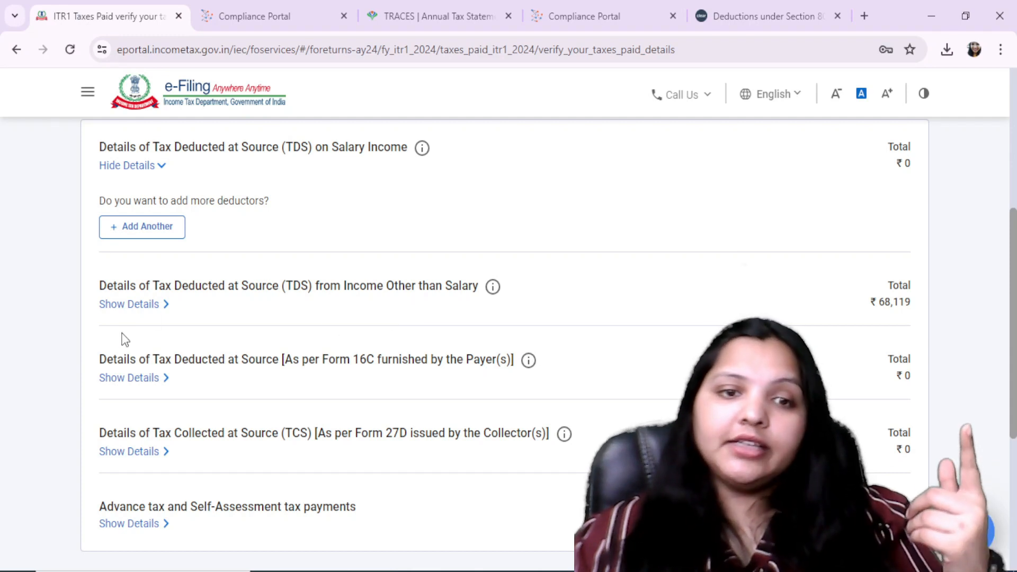
Check the deductors and TDS credits on income other than salary and confirm the taxes paid details.
{"action": "left_click", "coordinate": [130, 306]}
{"action": "scroll", "coordinate": [240, 362], "scroll_direction": "down", "scroll_amount": 1}
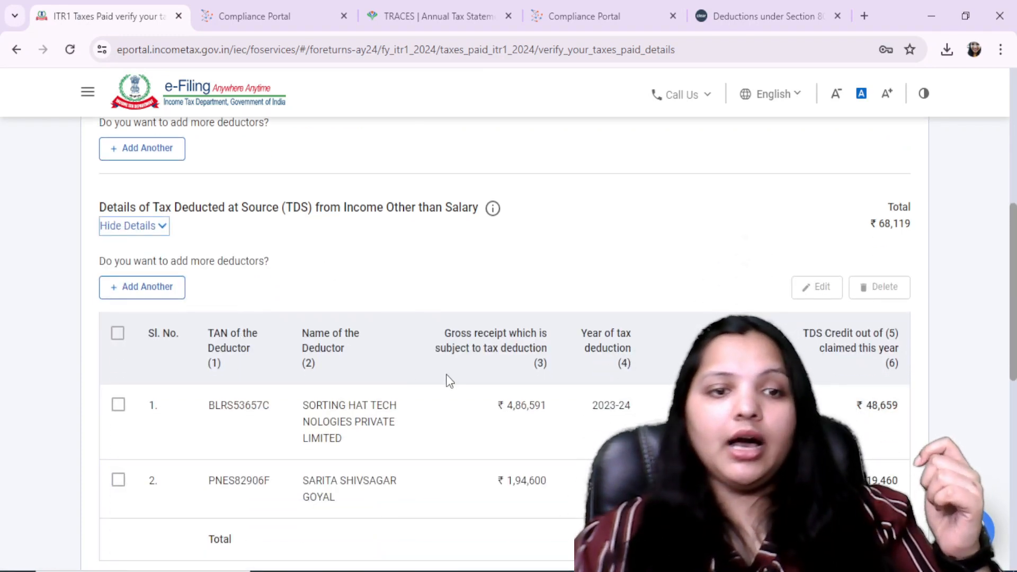
{"action": "scroll", "coordinate": [446, 374], "scroll_direction": "down", "scroll_amount": 2}
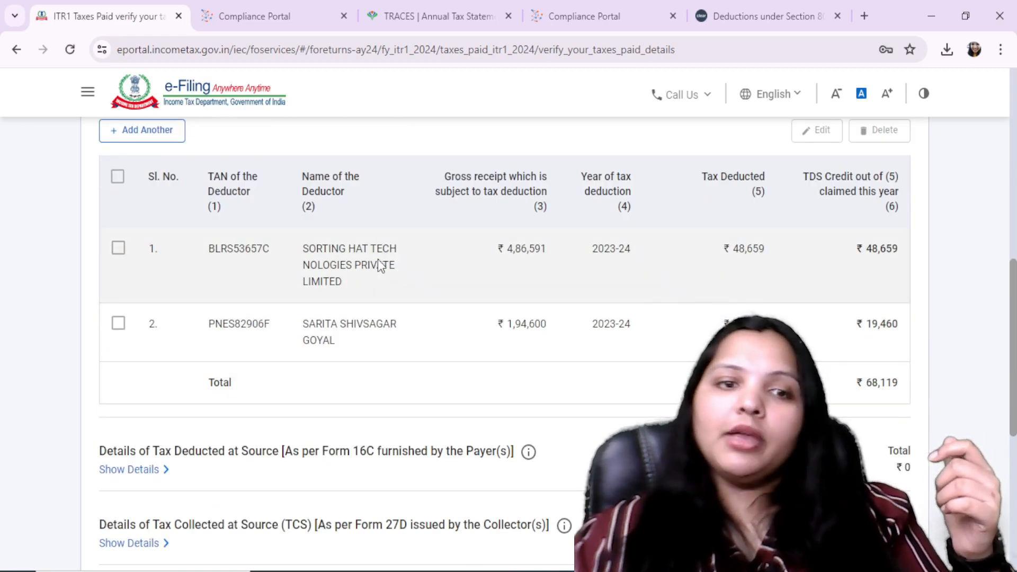
{"action": "scroll", "coordinate": [71, 238], "scroll_direction": "up", "scroll_amount": 1}
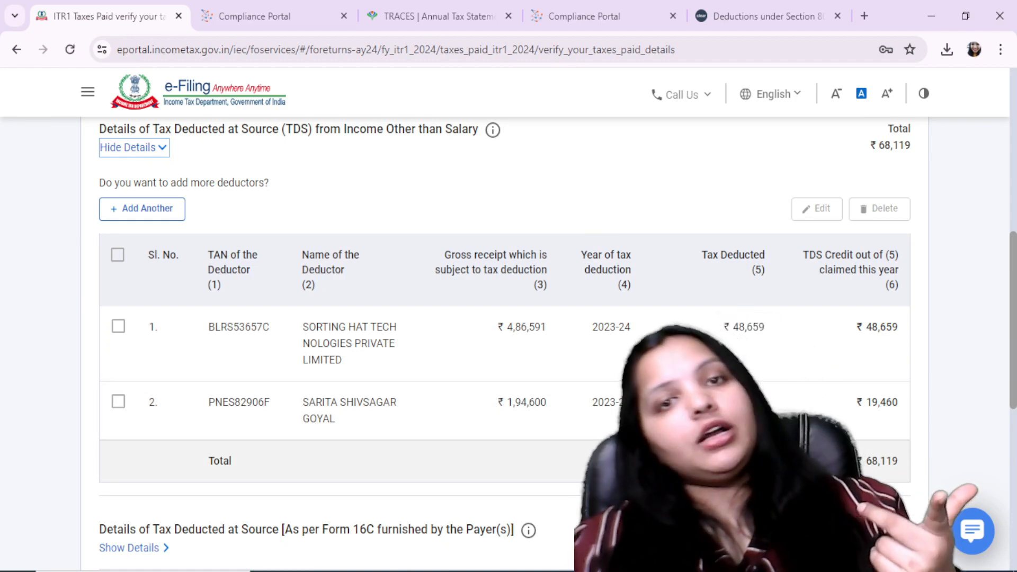
{"action": "scroll", "coordinate": [175, 397], "scroll_direction": "down", "scroll_amount": 1}
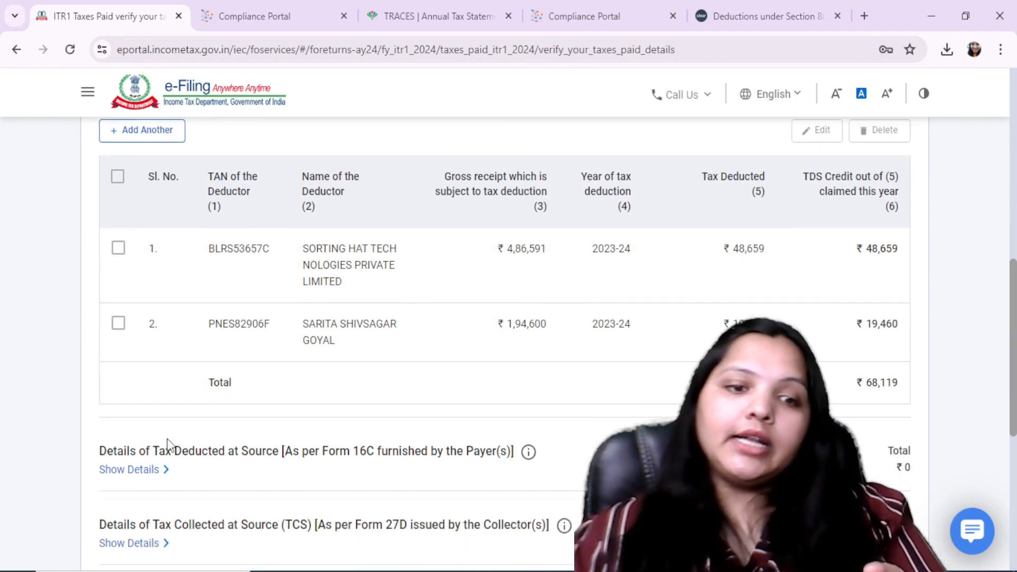
{"action": "scroll", "coordinate": [382, 345], "scroll_direction": "down", "scroll_amount": 3}
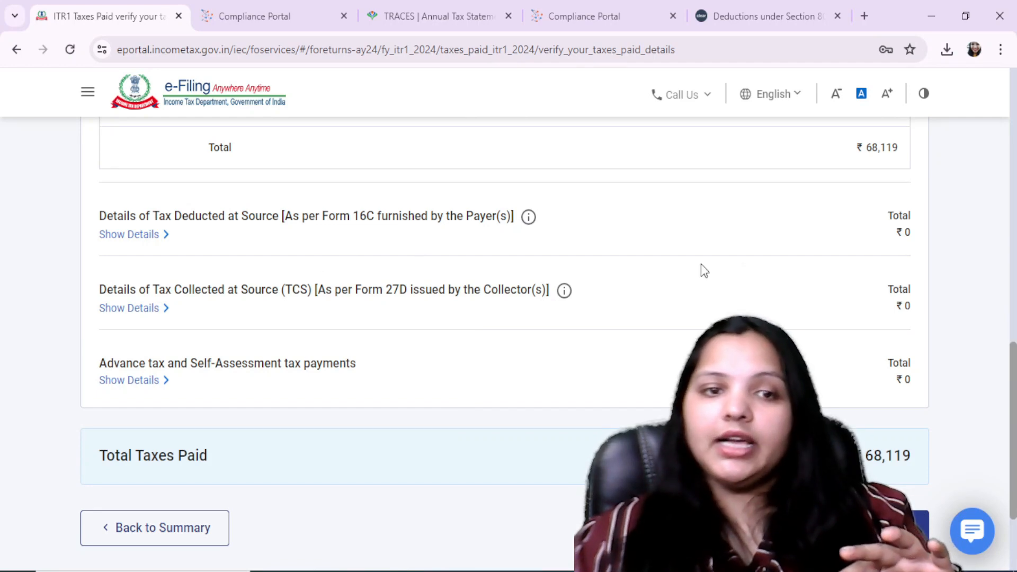
{"action": "left_click", "coordinate": [911, 527]}
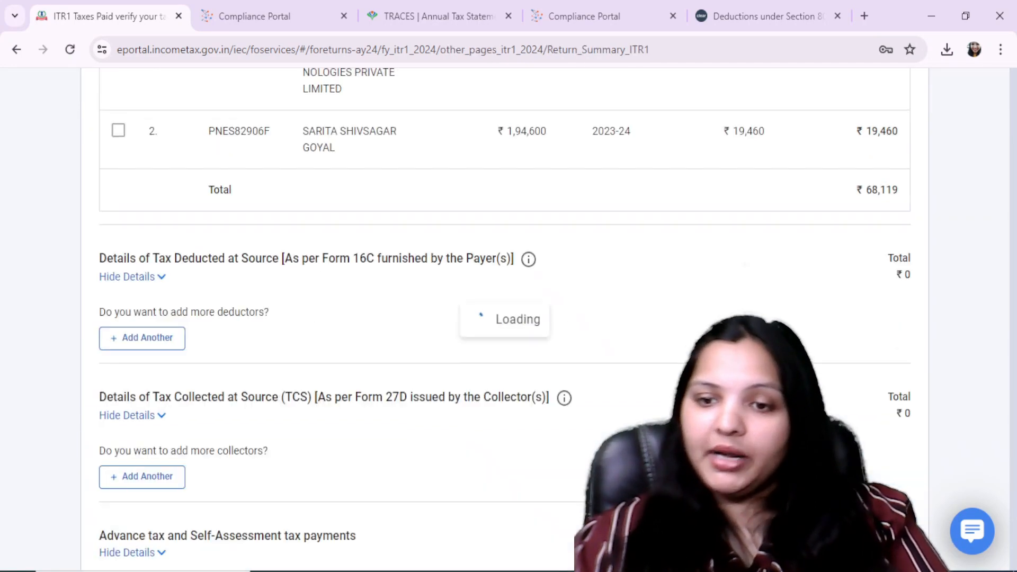
Open the Total Tax Liability section and check the gross total income under Computation of Income.
{"action": "scroll", "coordinate": [874, 97], "scroll_direction": "down", "scroll_amount": 10}
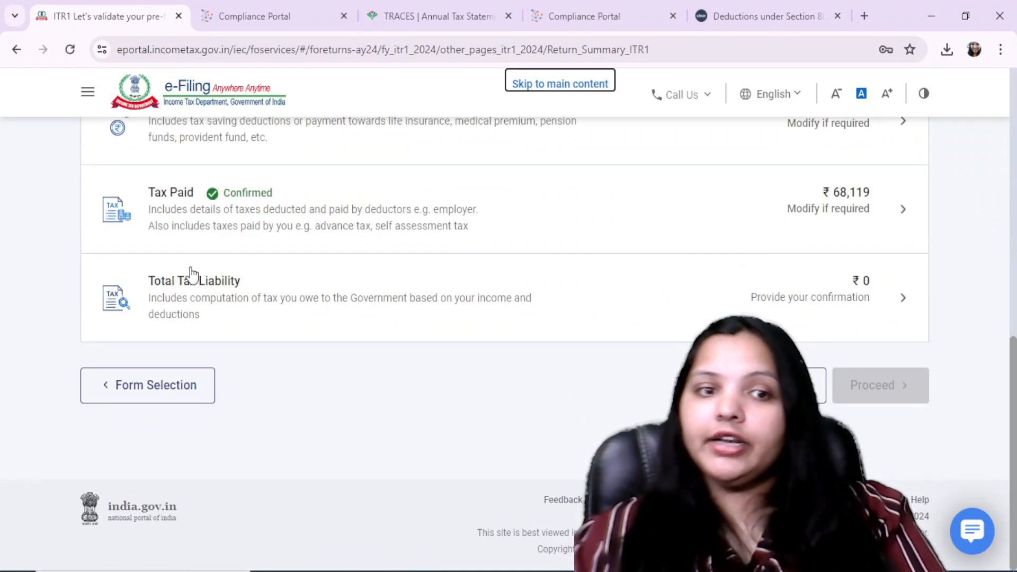
{"action": "left_click", "coordinate": [688, 293]}
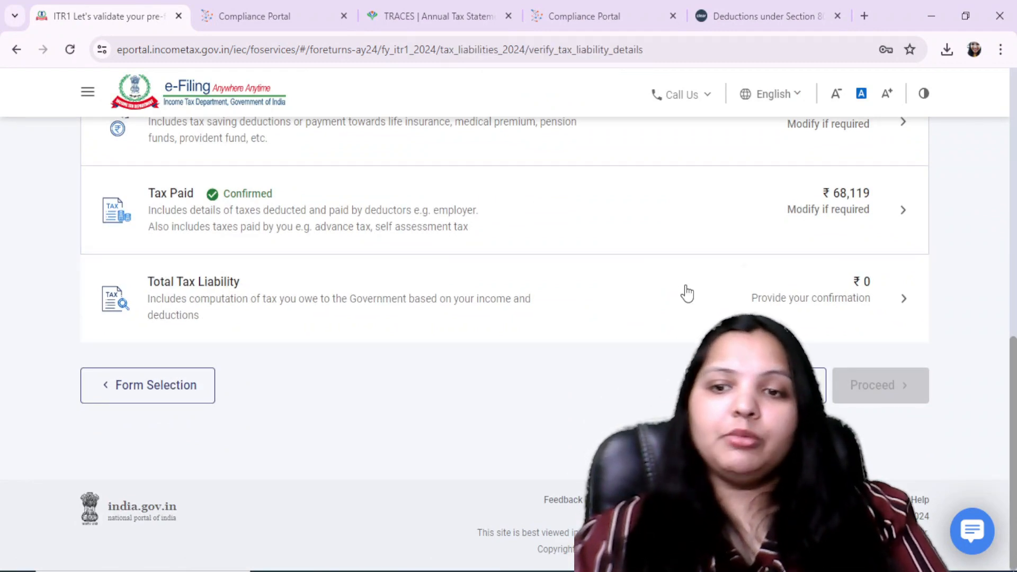
{"action": "scroll", "coordinate": [497, 361], "scroll_direction": "down", "scroll_amount": 5}
{"action": "scroll", "coordinate": [498, 362], "scroll_direction": "down", "scroll_amount": 1}
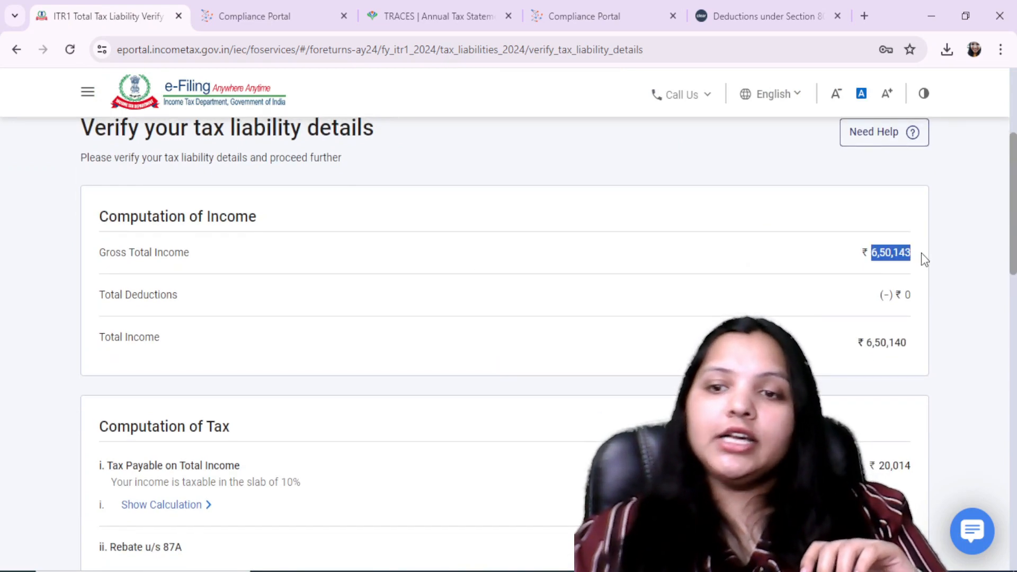
{"action": "left_click", "coordinate": [817, 263]}
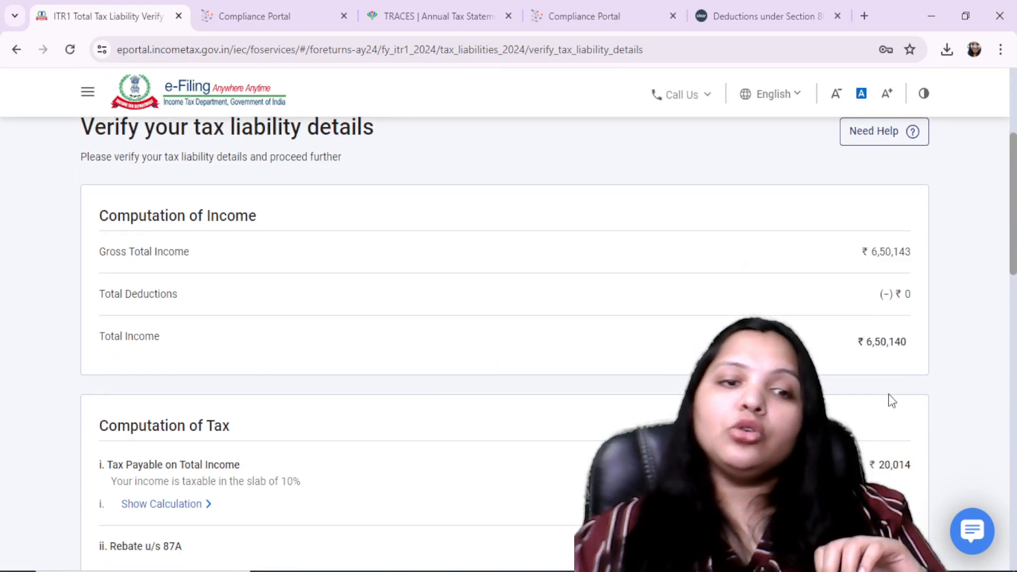
Review the tax computation, including the rebate u/s 87A, cess, interest and fee, and confirm the tax liability details.
{"action": "scroll", "coordinate": [506, 254], "scroll_direction": "down", "scroll_amount": 4}
{"action": "scroll", "coordinate": [811, 250], "scroll_direction": "up", "scroll_amount": 1}
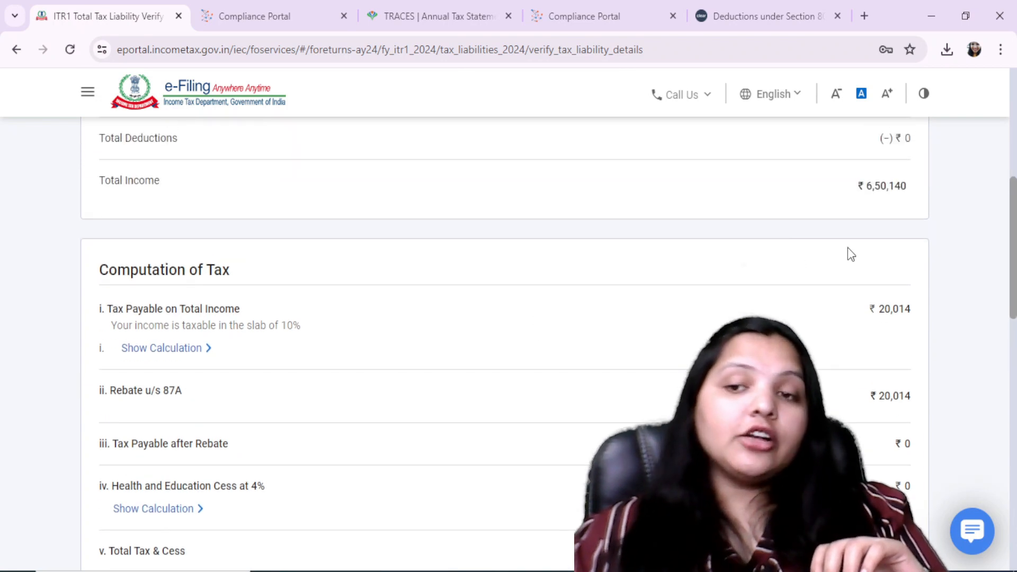
{"action": "scroll", "coordinate": [352, 278], "scroll_direction": "down", "scroll_amount": 1}
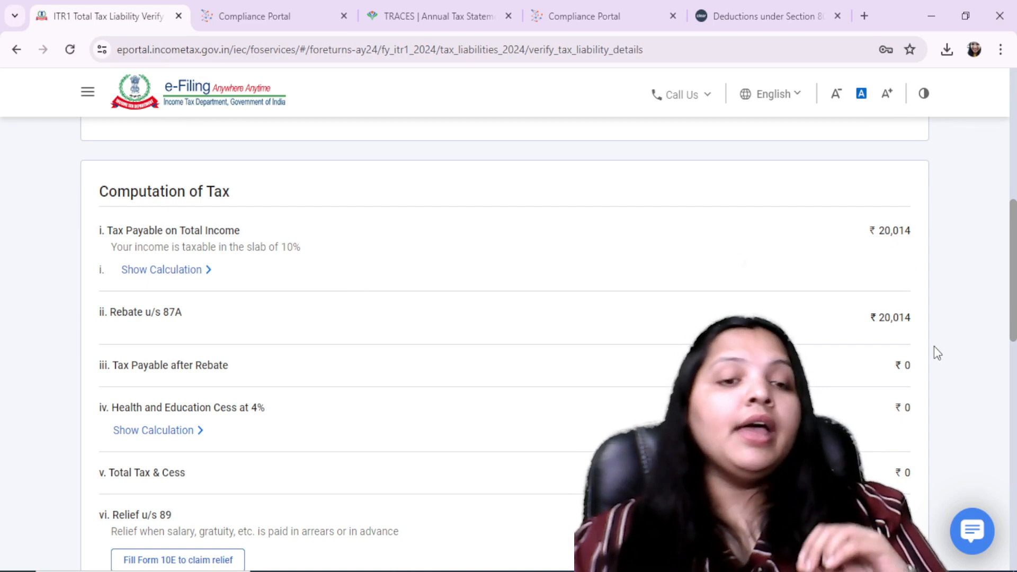
{"action": "scroll", "coordinate": [935, 349], "scroll_direction": "down", "scroll_amount": 1}
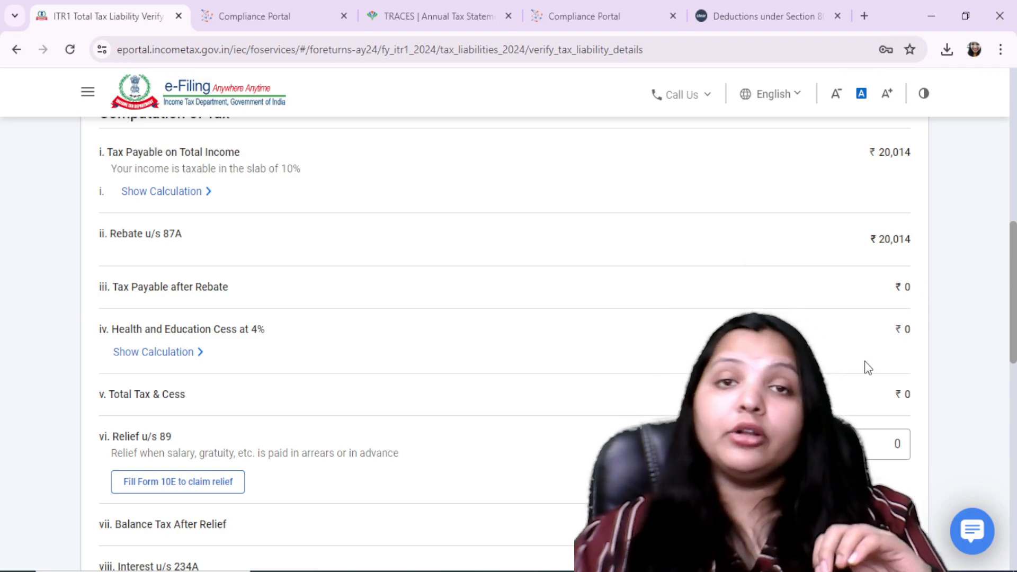
{"action": "scroll", "coordinate": [848, 409], "scroll_direction": "down", "scroll_amount": 2}
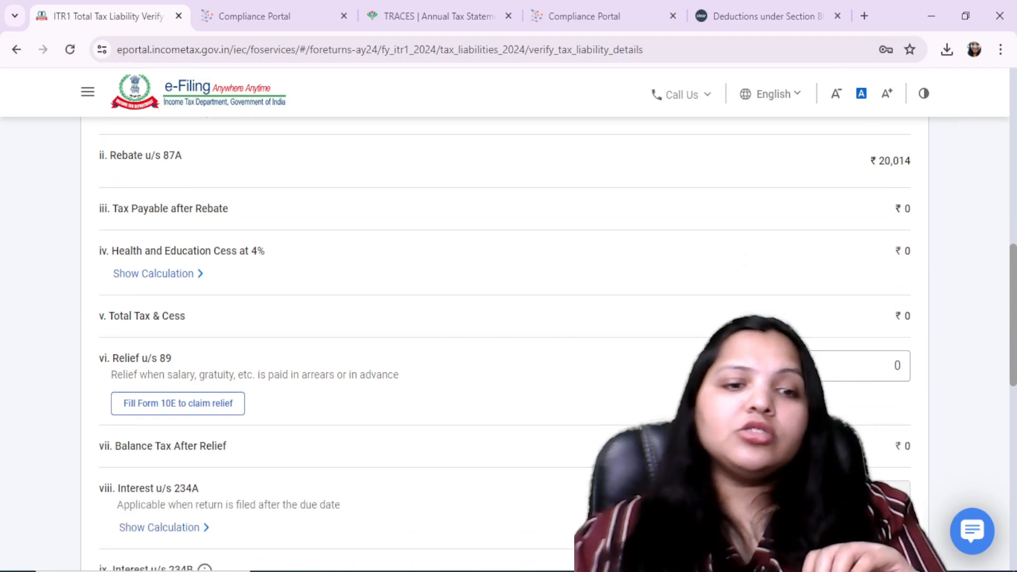
{"action": "scroll", "coordinate": [849, 423], "scroll_direction": "down", "scroll_amount": 10}
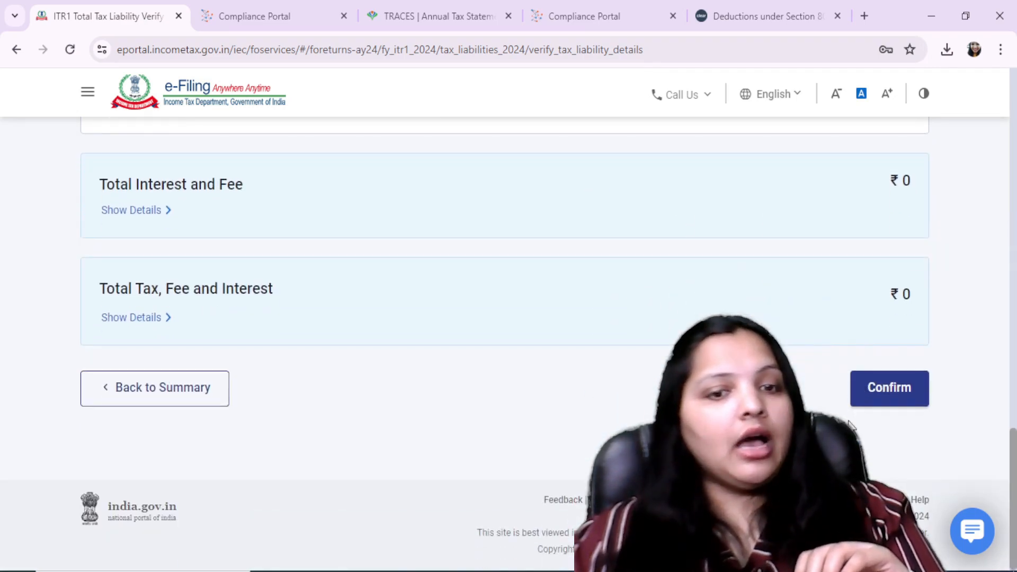
{"action": "left_click", "coordinate": [905, 386]}
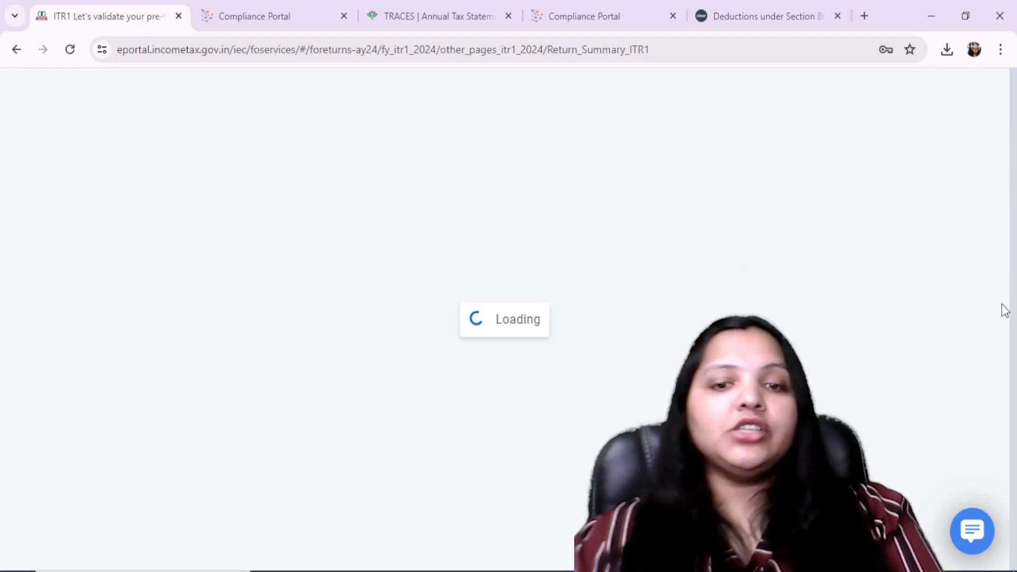
Proceed from the validated return summary to the Tax Summary and check the eligible refund amount.
{"action": "scroll", "coordinate": [439, 403], "scroll_direction": "down", "scroll_amount": 8}
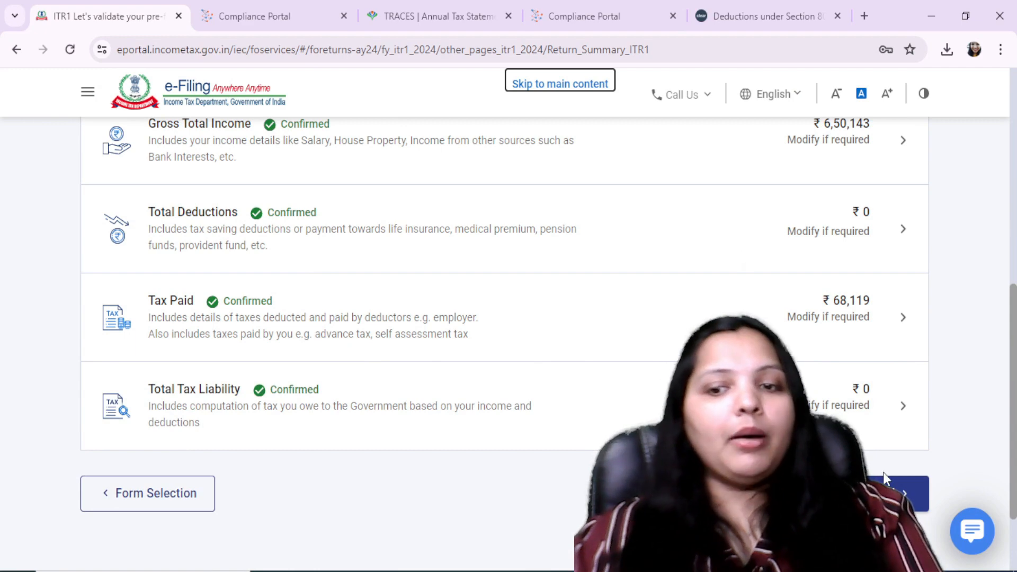
{"action": "left_click", "coordinate": [854, 493]}
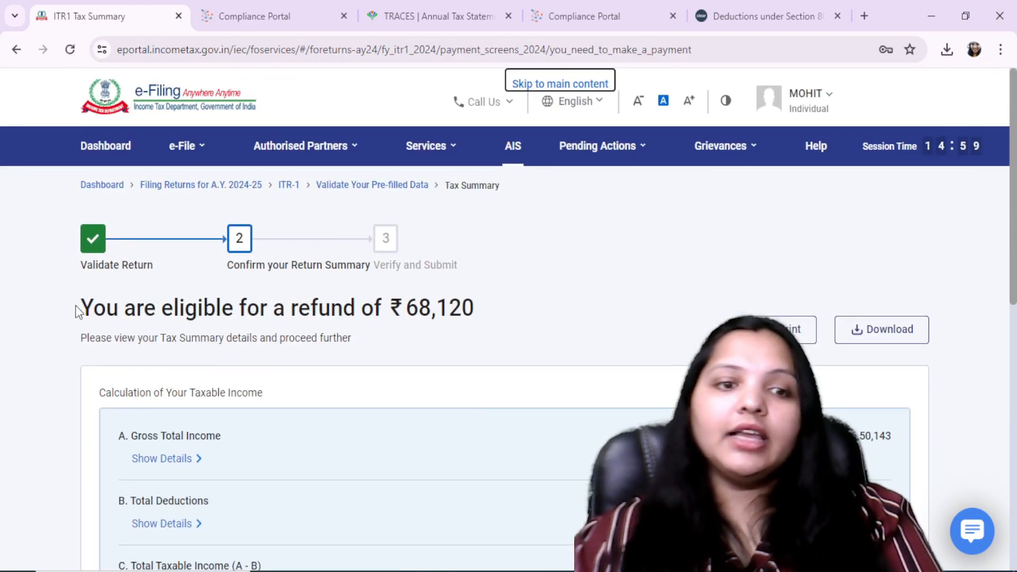
{"action": "left_click_drag", "start_coordinate": [76, 306], "coordinate": [404, 300]}
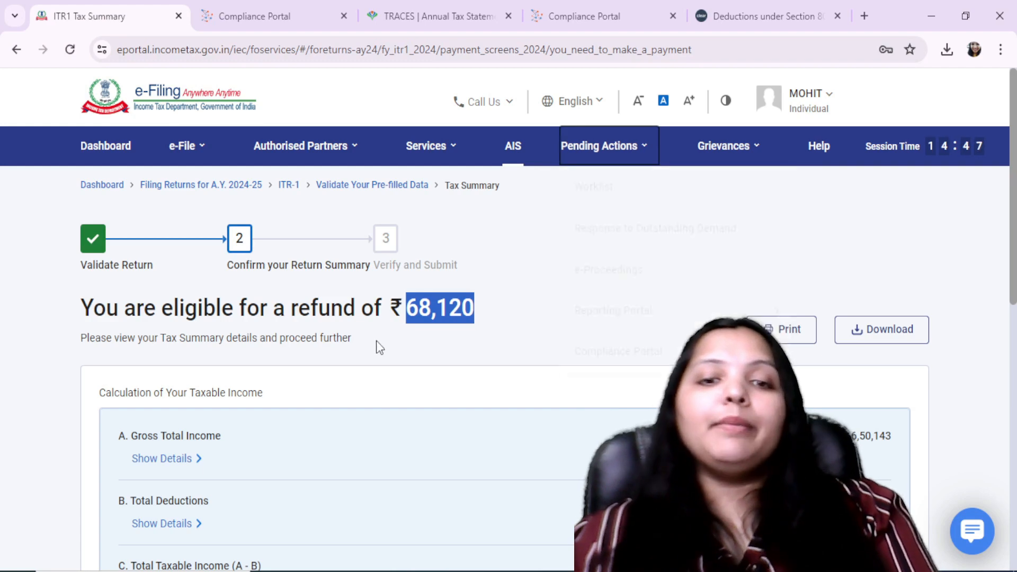
{"action": "left_click", "coordinate": [321, 297]}
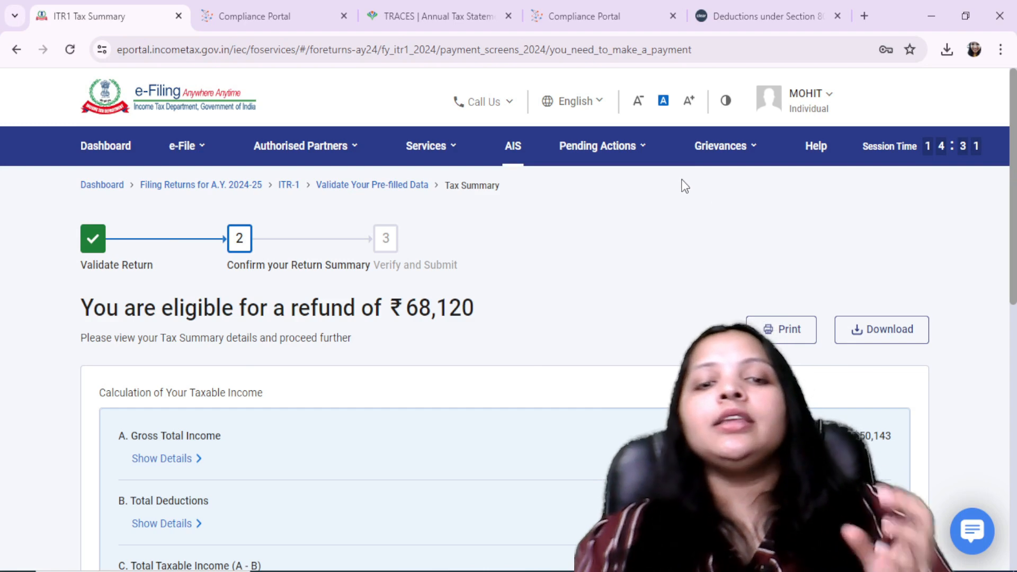
Opt out of the new tax regime u/s 115BAC(6) in Personal Information by answering Yes, and confirm the section.
{"action": "scroll", "coordinate": [503, 318], "scroll_direction": "down", "scroll_amount": 10}
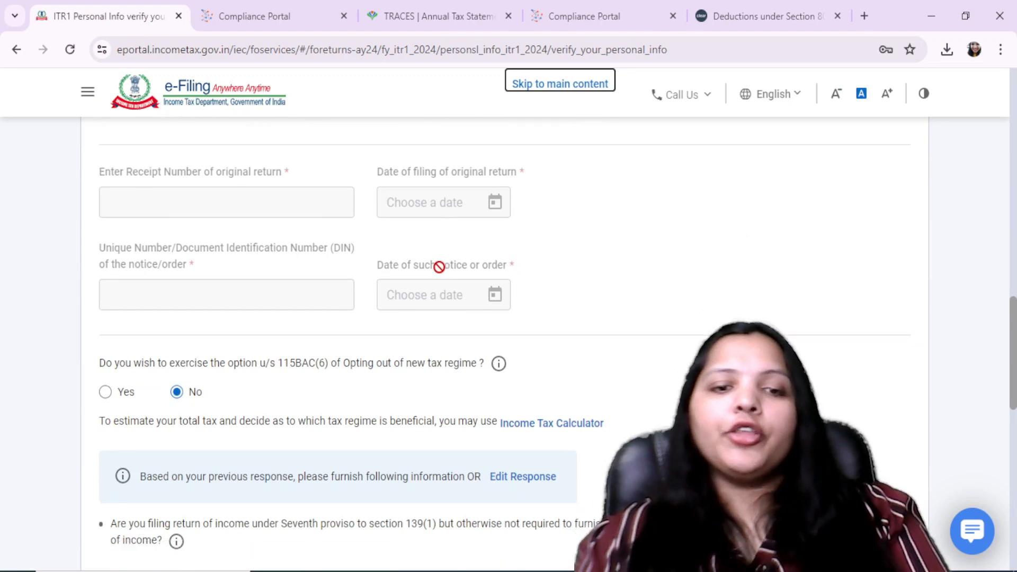
{"action": "scroll", "coordinate": [438, 266], "scroll_direction": "down", "scroll_amount": 1}
{"action": "scroll", "coordinate": [438, 265], "scroll_direction": "up", "scroll_amount": 1}
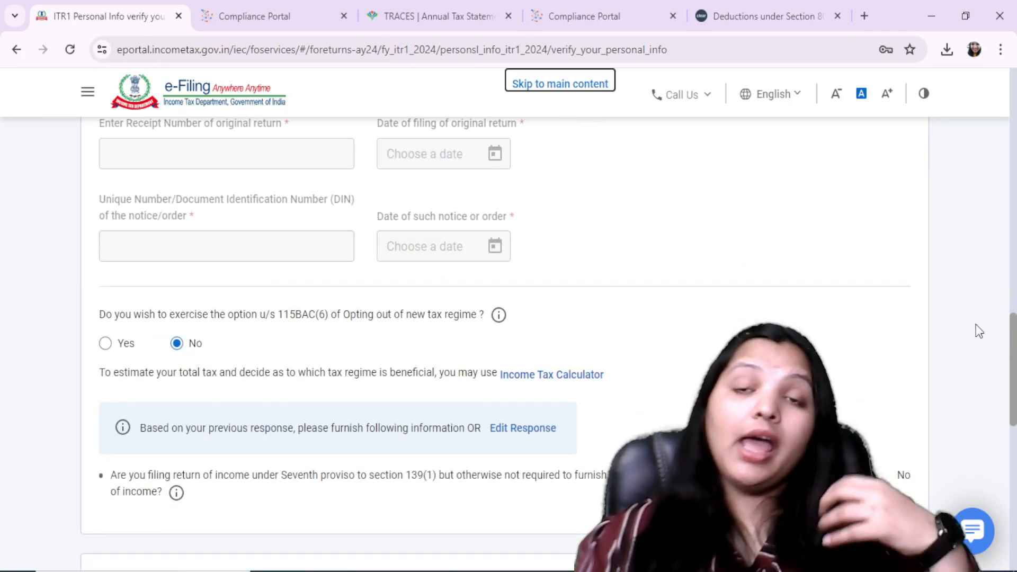
{"action": "left_click", "coordinate": [109, 344]}
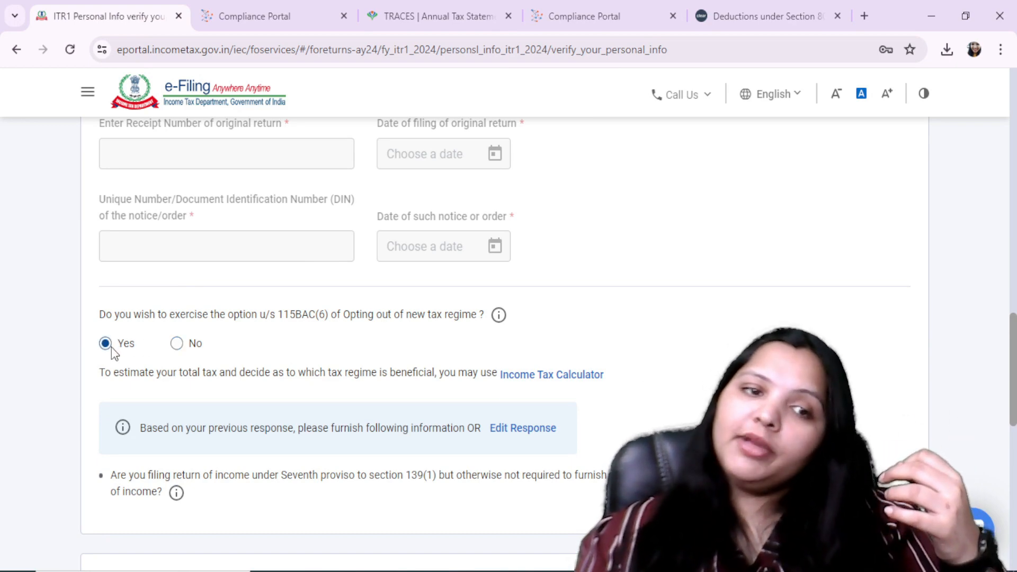
{"action": "scroll", "coordinate": [564, 326], "scroll_direction": "down", "scroll_amount": 7}
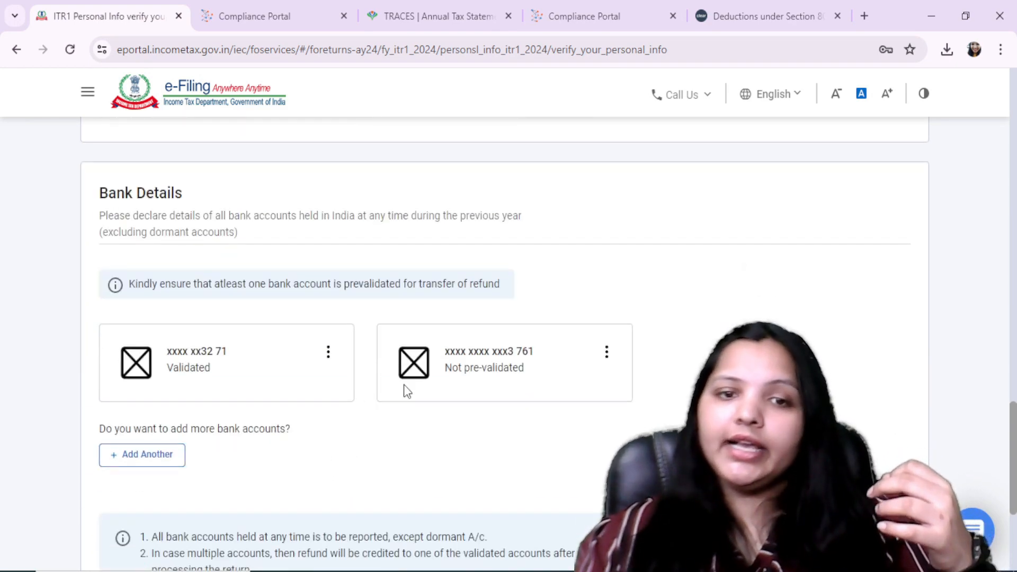
{"action": "scroll", "coordinate": [406, 377], "scroll_direction": "down", "scroll_amount": 5}
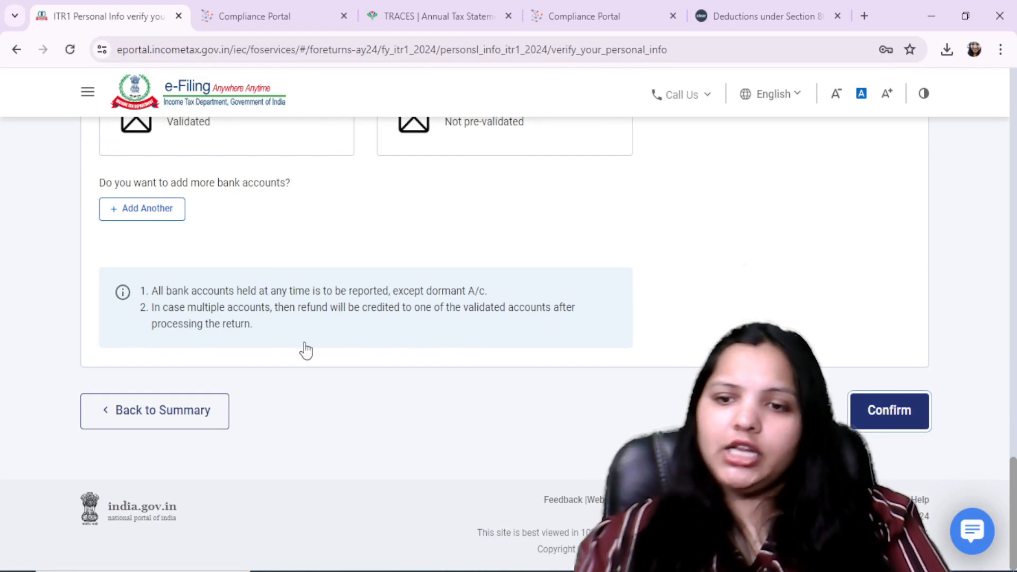
{"action": "scroll", "coordinate": [349, 353], "scroll_direction": "down", "scroll_amount": 5}
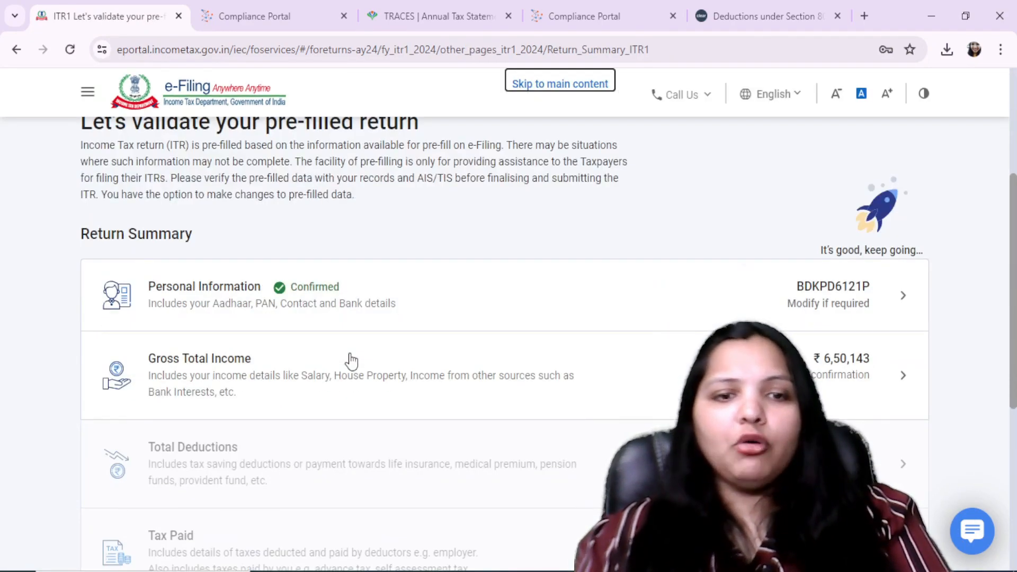
Open the Gross Total Income section and bring up the Income from Salary details for editing, down to Exempt Allowances.
{"action": "left_click", "coordinate": [336, 368]}
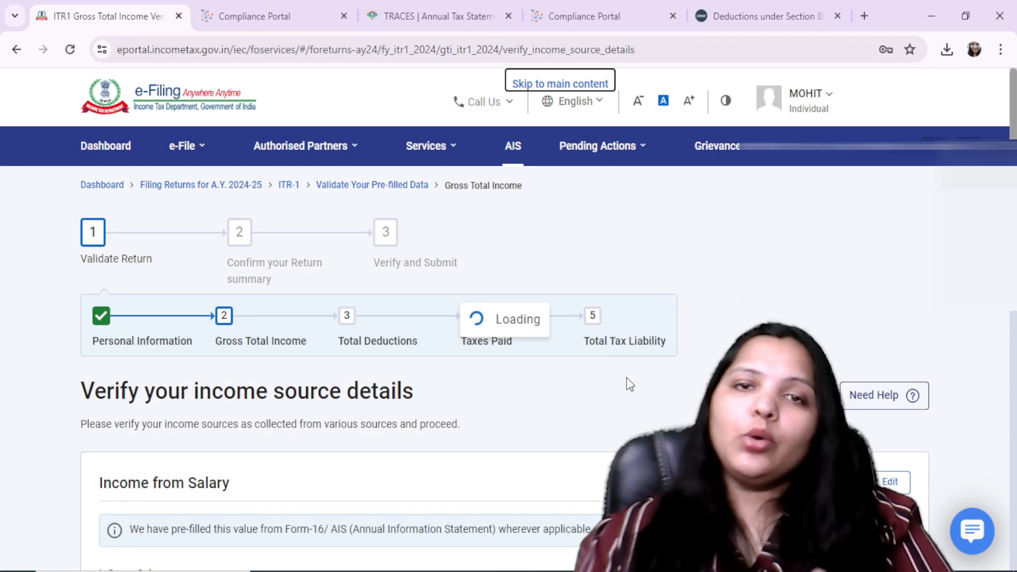
{"action": "scroll", "coordinate": [667, 387], "scroll_direction": "down", "scroll_amount": 1}
{"action": "scroll", "coordinate": [664, 380], "scroll_direction": "down", "scroll_amount": 2}
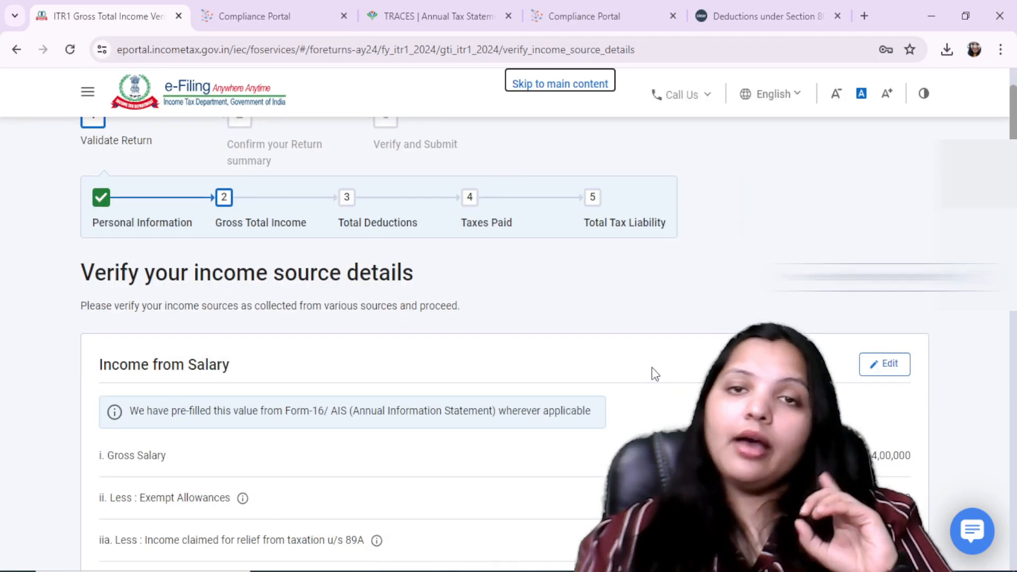
{"action": "scroll", "coordinate": [615, 379], "scroll_direction": "down", "scroll_amount": 2}
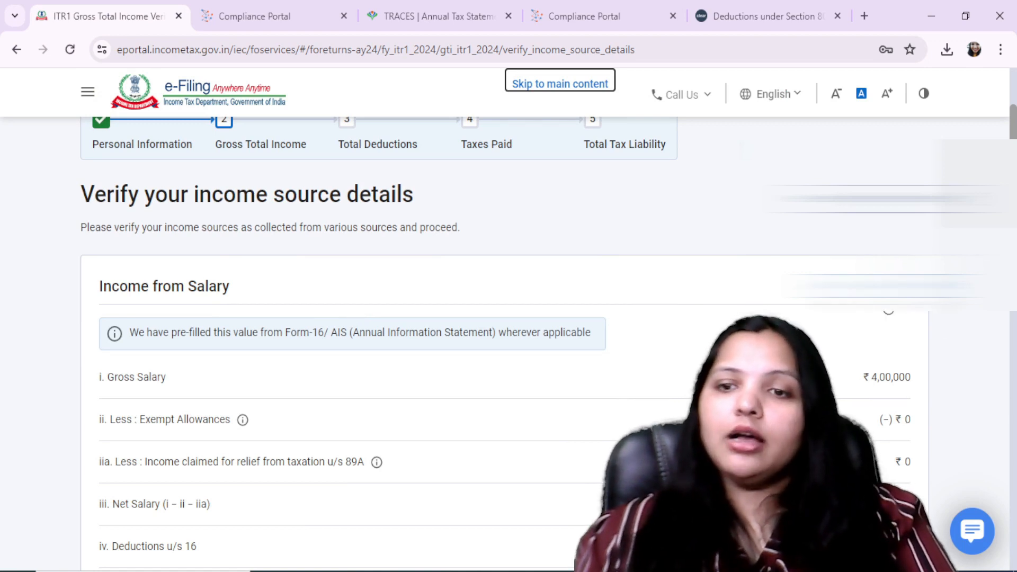
{"action": "left_click", "coordinate": [887, 291]}
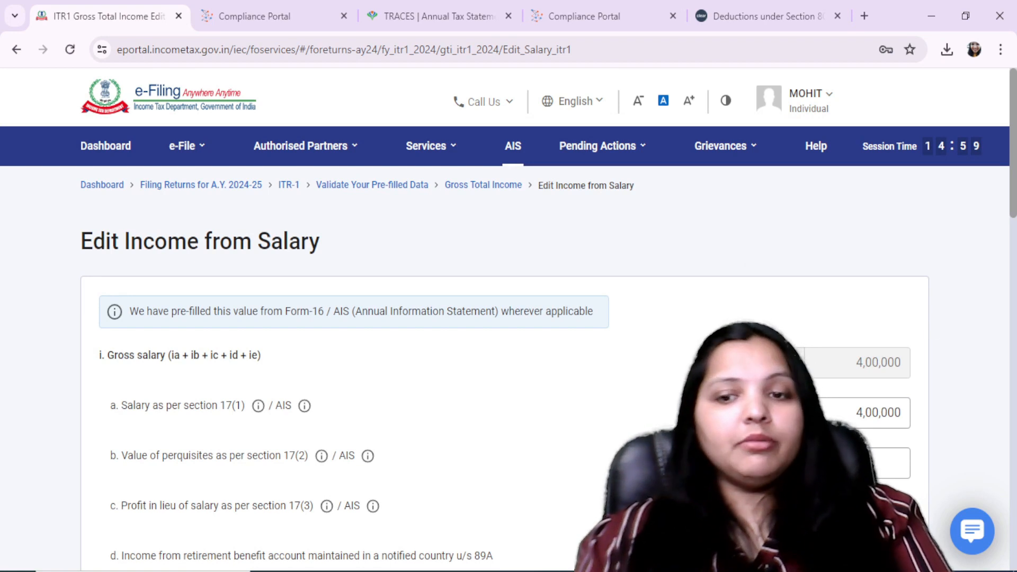
{"action": "scroll", "coordinate": [892, 324], "scroll_direction": "down", "scroll_amount": 3}
{"action": "scroll", "coordinate": [892, 323], "scroll_direction": "down", "scroll_amount": 6}
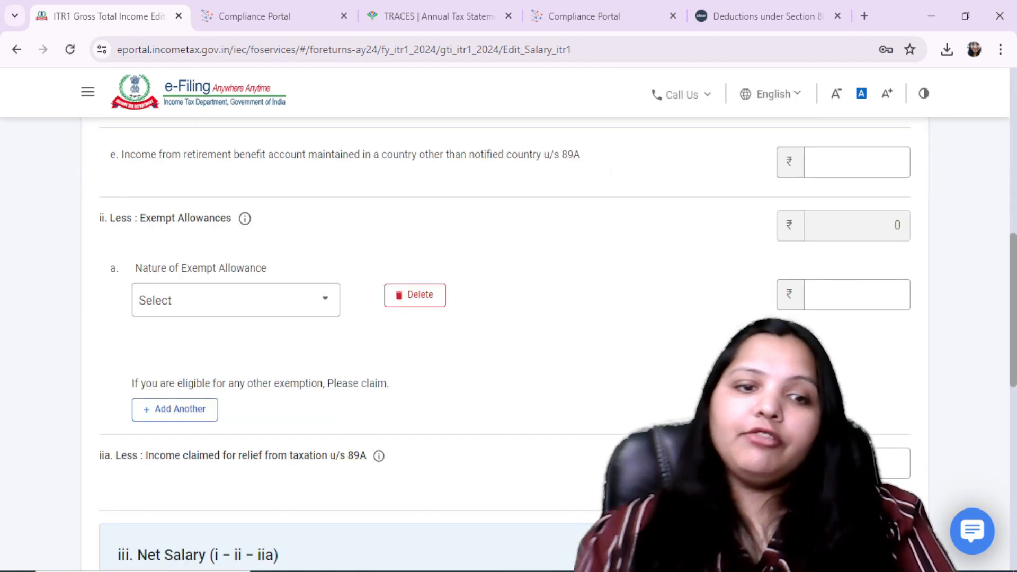
Claim the house rent exempt allowance under Sec 10(13A) with an amount of 12,000.
{"action": "left_click", "coordinate": [237, 303]}
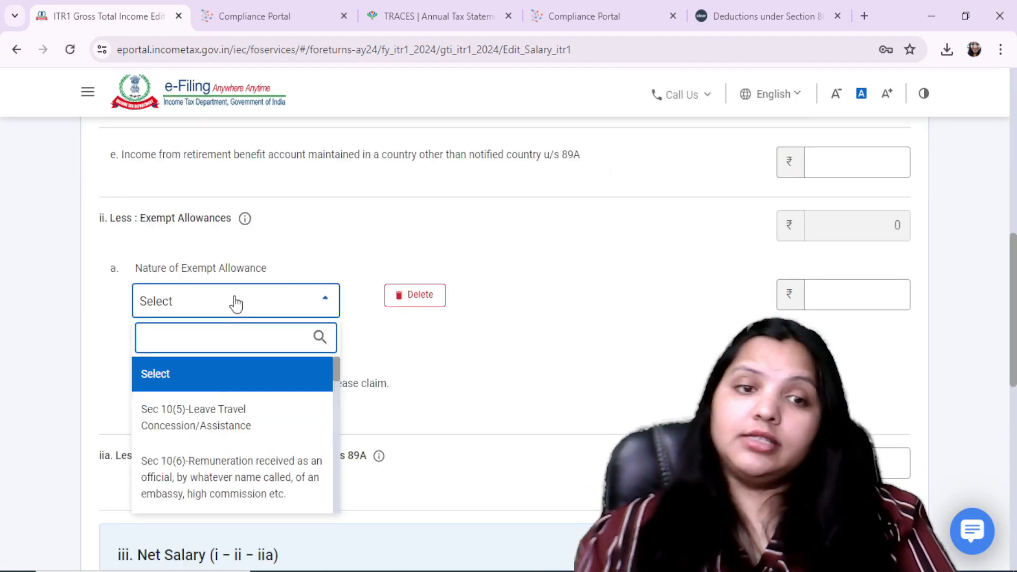
{"action": "type", "text": "ho"}
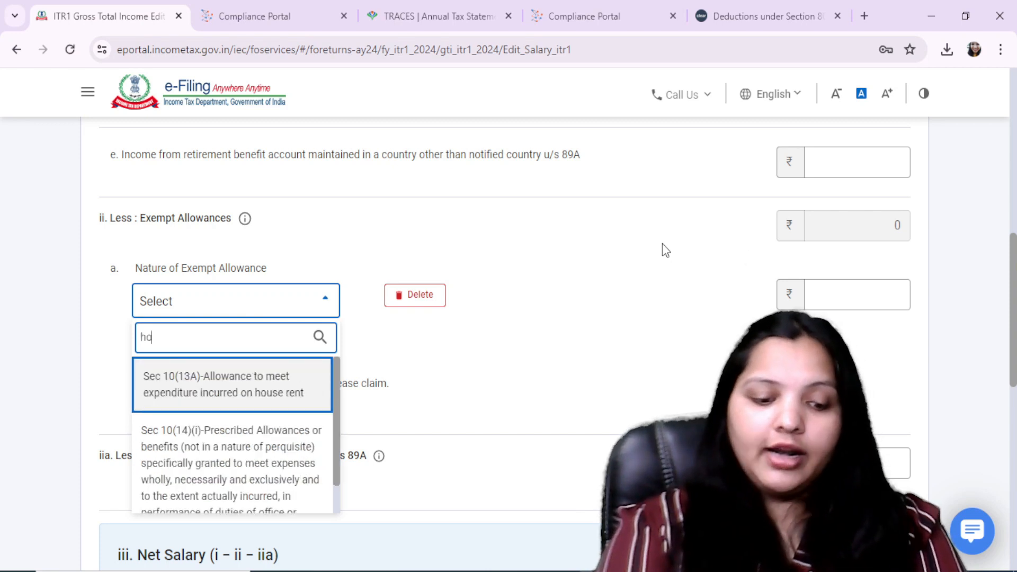
{"action": "type", "text": "use"}
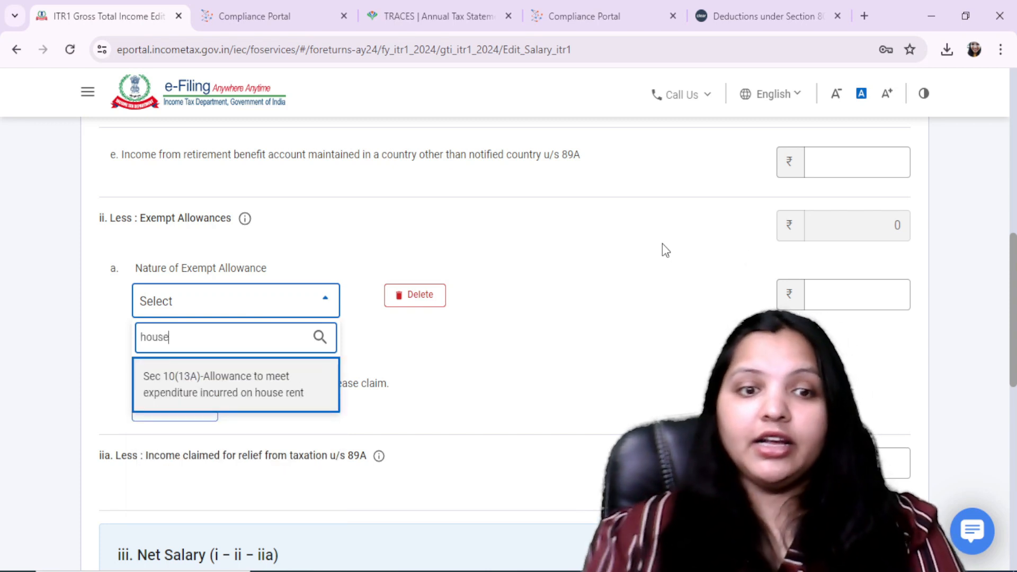
{"action": "left_click", "coordinate": [239, 393]}
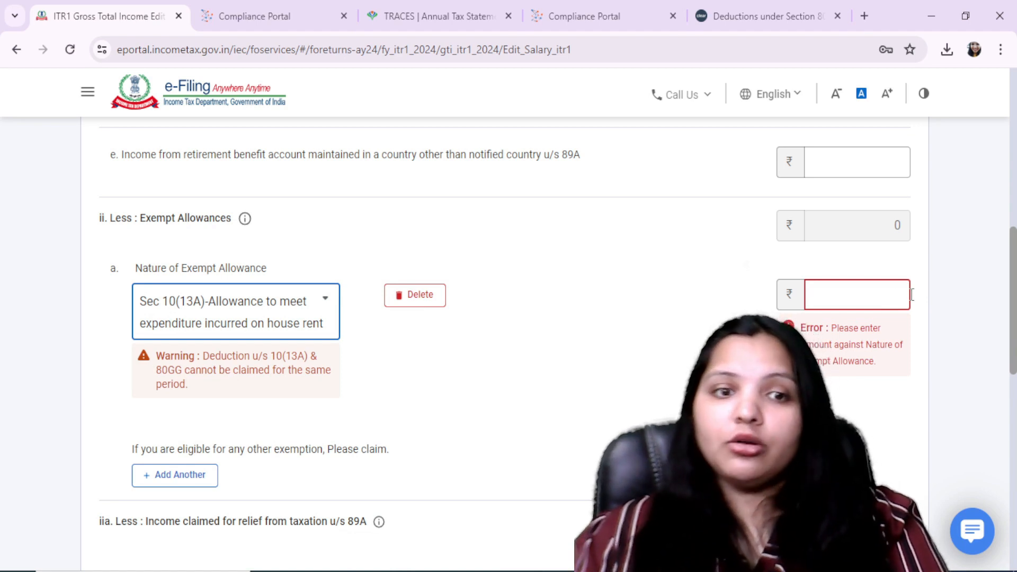
{"action": "left_click", "coordinate": [886, 286]}
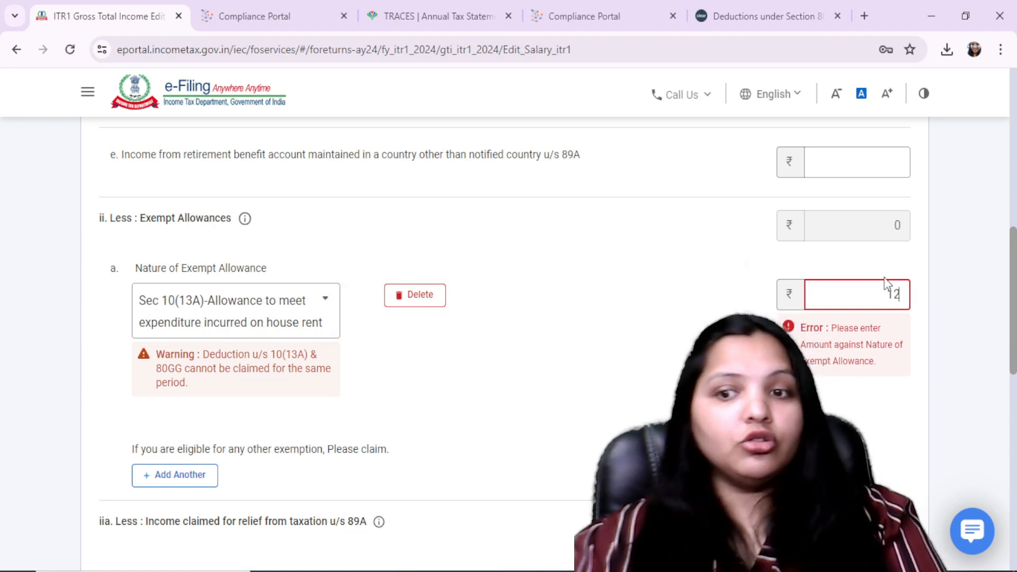
{"action": "type", "text": "12000"}
Review the gross salary, exempt allowances and deductions u/s 16, leaving Professional tax blank, and save the salary income.
{"action": "scroll", "coordinate": [583, 265], "scroll_direction": "down", "scroll_amount": 7}
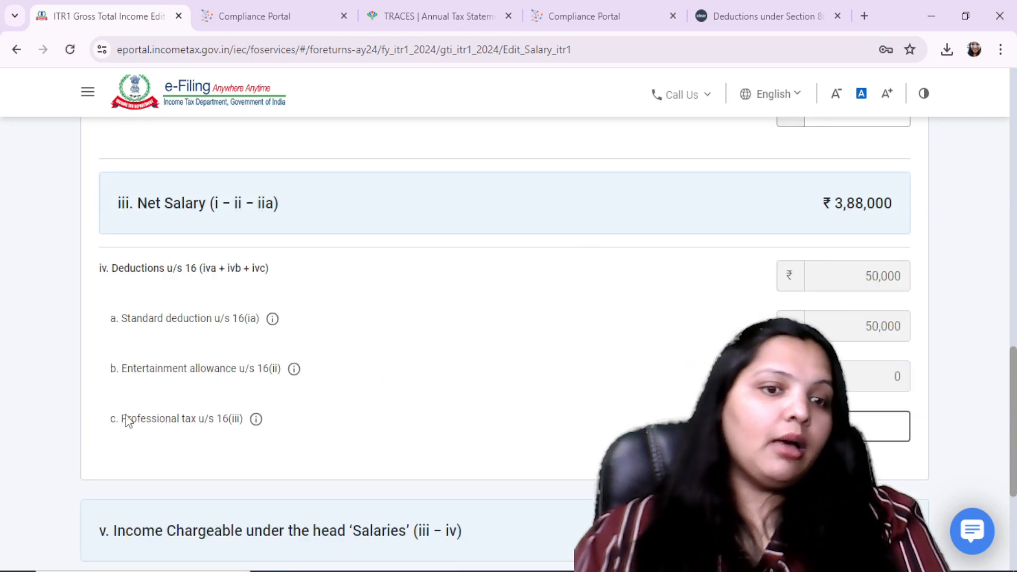
{"action": "left_click_drag", "start_coordinate": [122, 419], "coordinate": [549, 422]}
{"action": "left_click", "coordinate": [867, 428]}
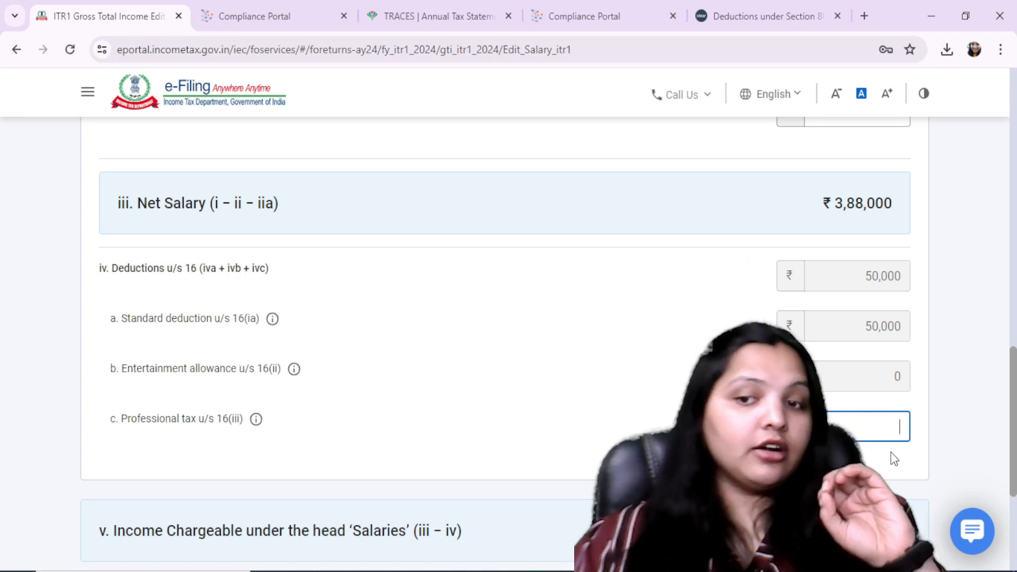
{"action": "scroll", "coordinate": [901, 424], "scroll_direction": "up", "scroll_amount": 7}
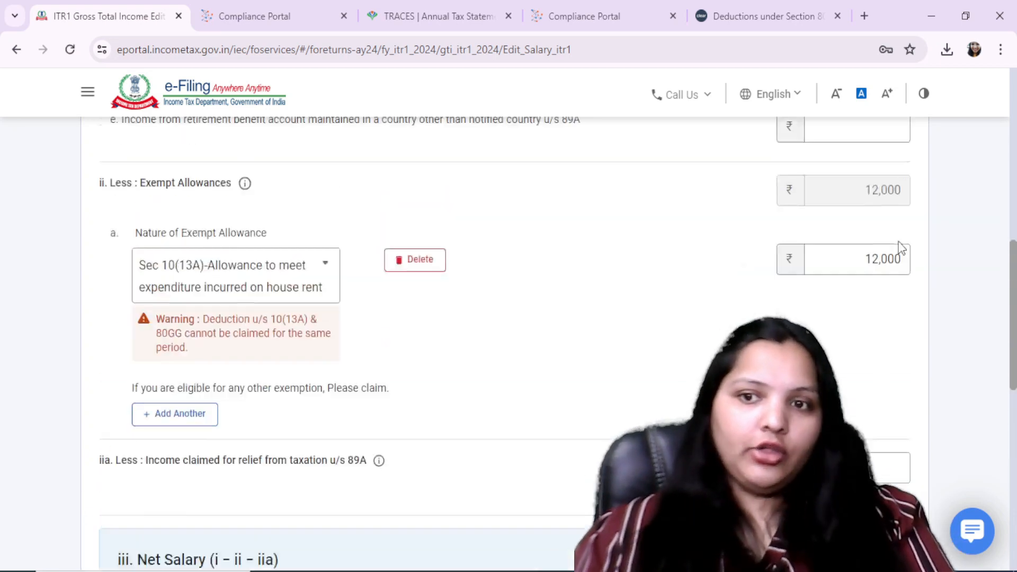
{"action": "scroll", "coordinate": [896, 234], "scroll_direction": "up", "scroll_amount": 10}
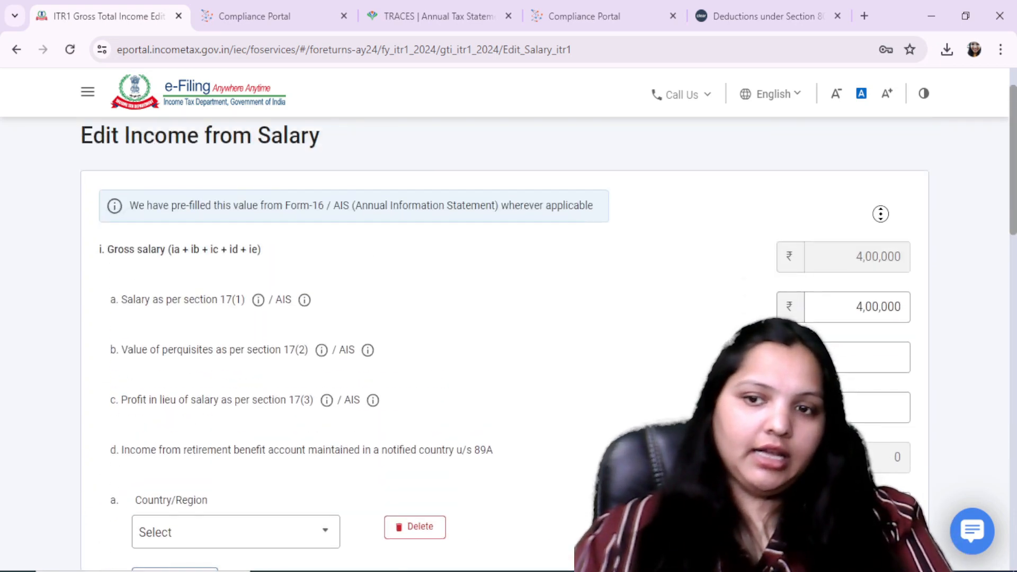
{"action": "scroll", "coordinate": [768, 268], "scroll_direction": "down", "scroll_amount": 9}
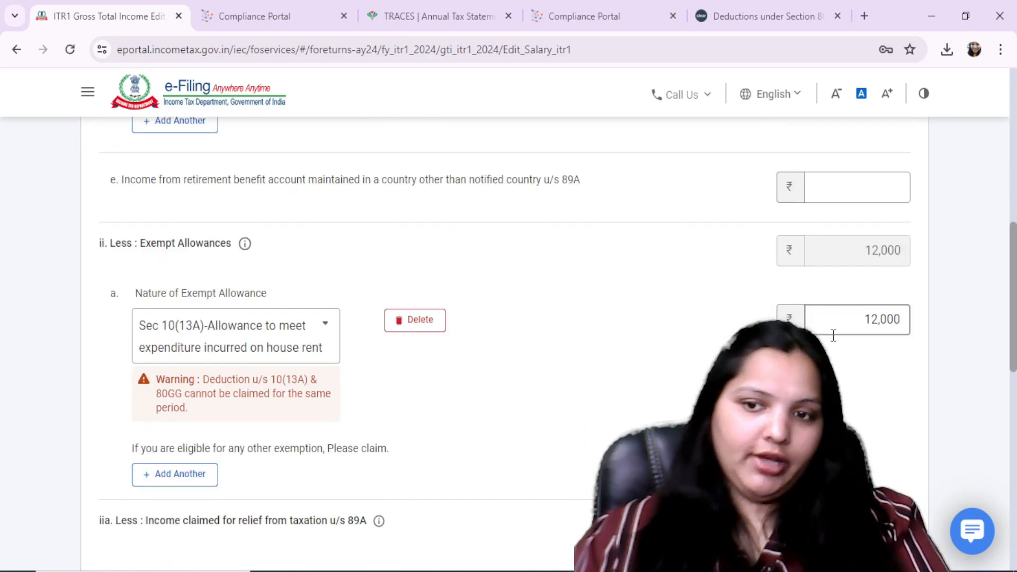
{"action": "scroll", "coordinate": [901, 360], "scroll_direction": "down", "scroll_amount": 10}
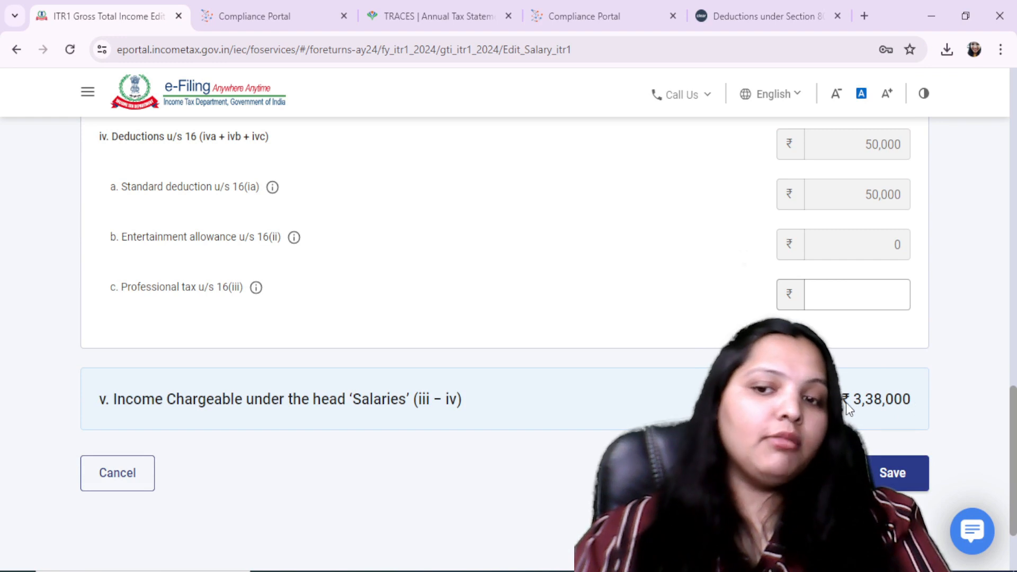
{"action": "left_click", "coordinate": [909, 487]}
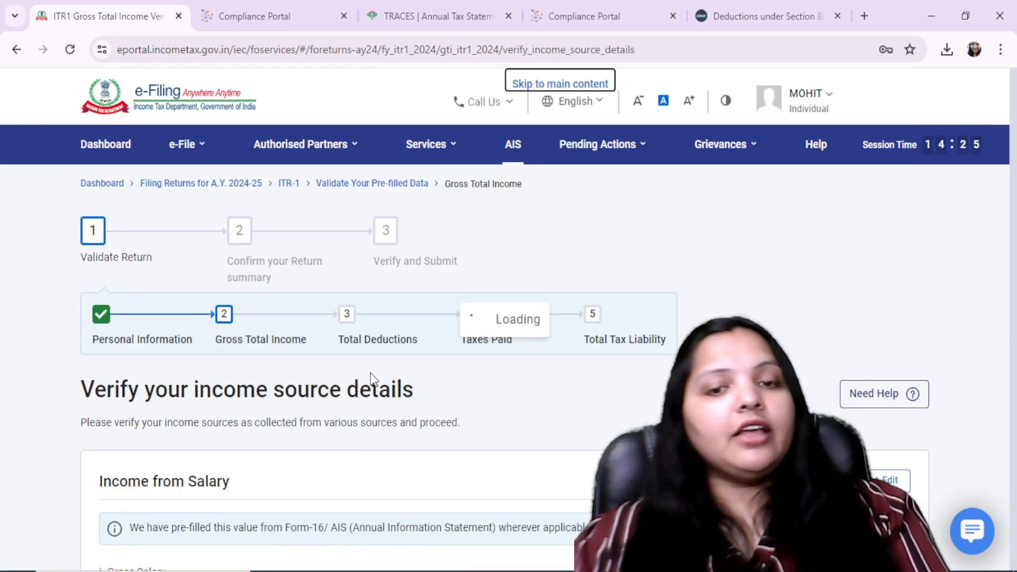
Open Income from House Property for editing and try the Self Occupied property type with its interest on borrowed capital field.
{"action": "scroll", "coordinate": [371, 376], "scroll_direction": "down", "scroll_amount": 10}
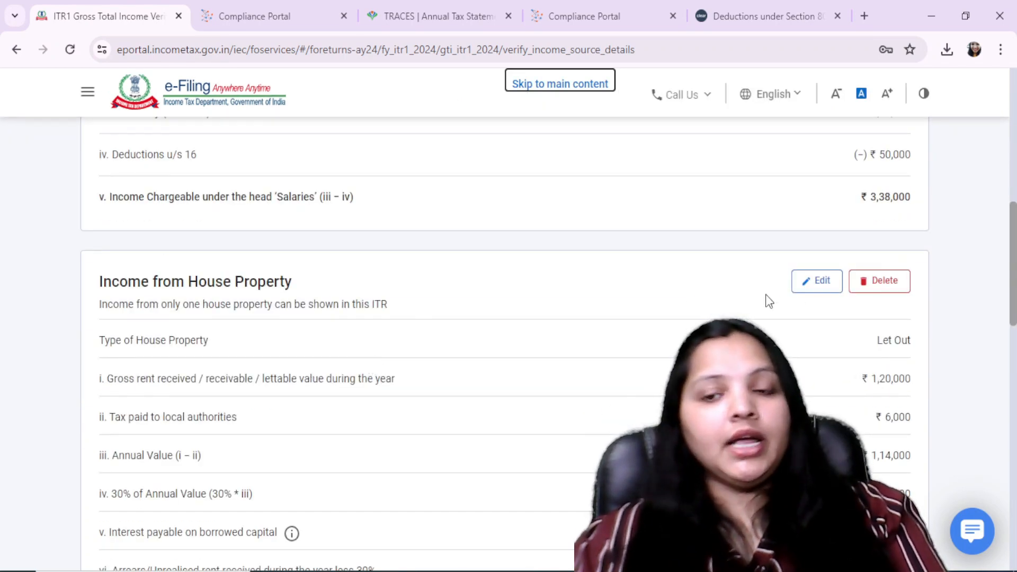
{"action": "left_click", "coordinate": [817, 282]}
{"action": "scroll", "coordinate": [274, 334], "scroll_direction": "down", "scroll_amount": 5}
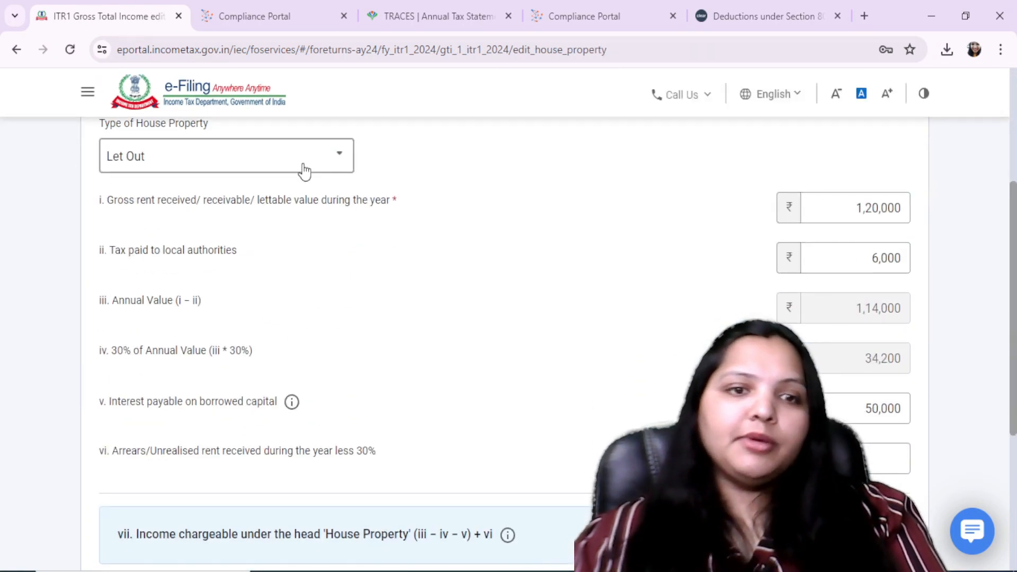
{"action": "left_click", "coordinate": [303, 170]}
{"action": "left_click", "coordinate": [655, 318]}
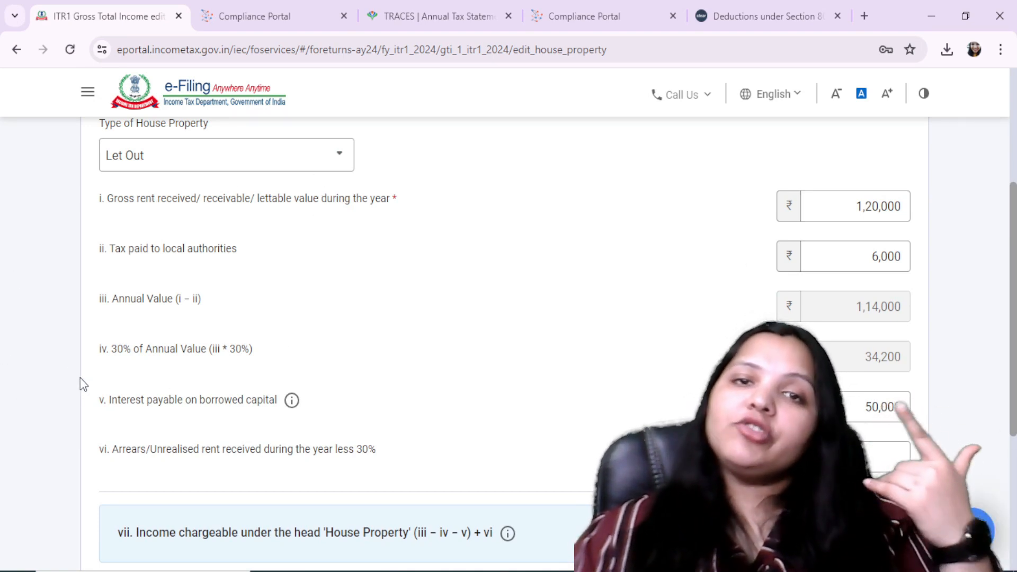
{"action": "left_click", "coordinate": [132, 158]}
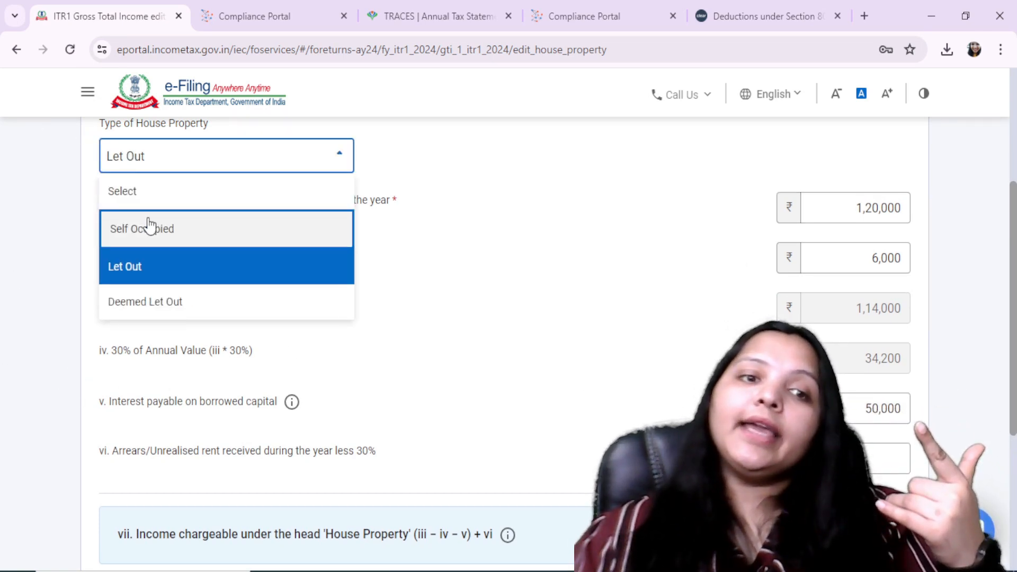
{"action": "left_click", "coordinate": [249, 238]}
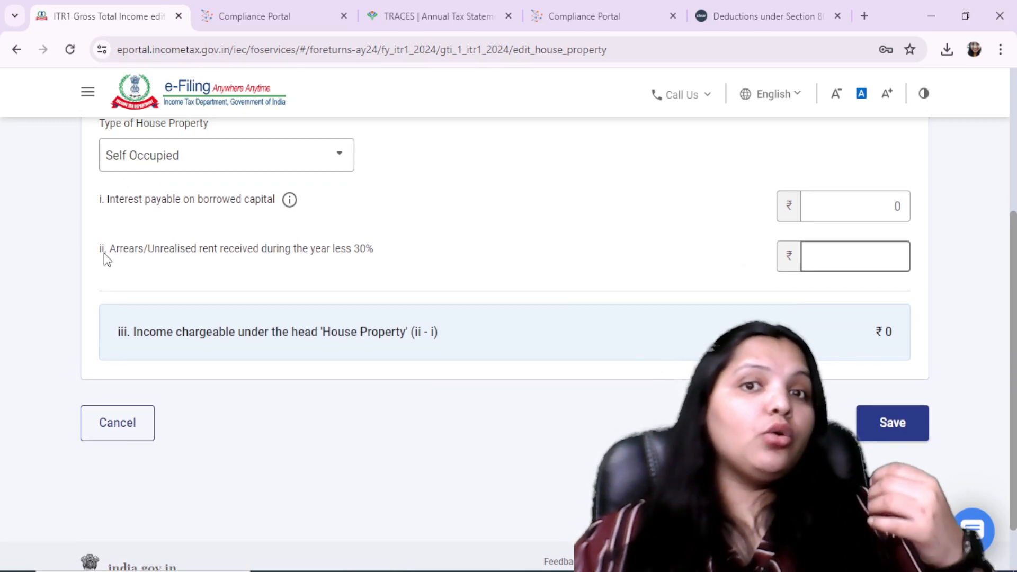
{"action": "left_click", "coordinate": [848, 206]}
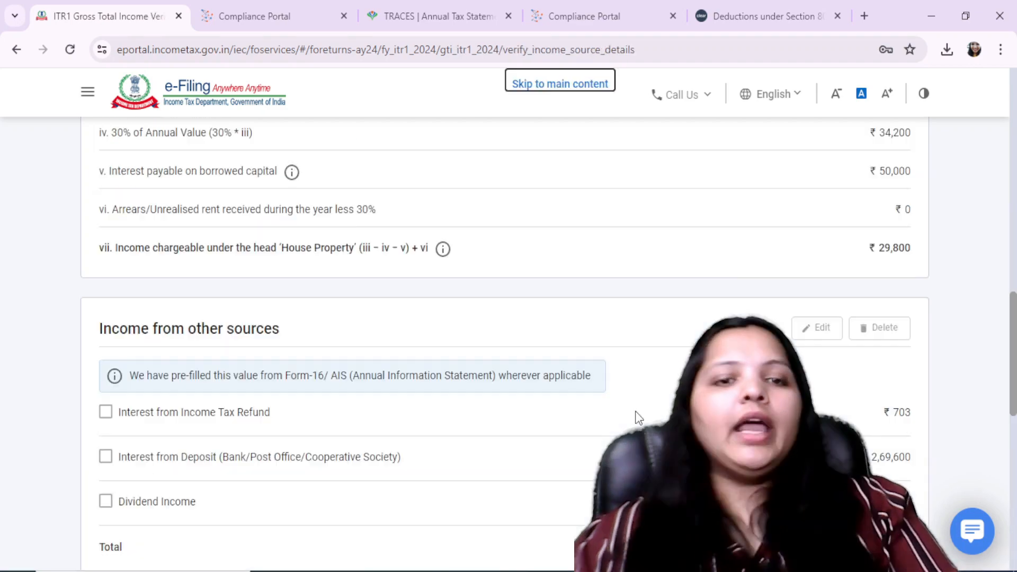
Review Income from other sources and the option to add another income, and confirm the Gross Total Income section.
{"action": "scroll", "coordinate": [634, 412], "scroll_direction": "down", "scroll_amount": 4}
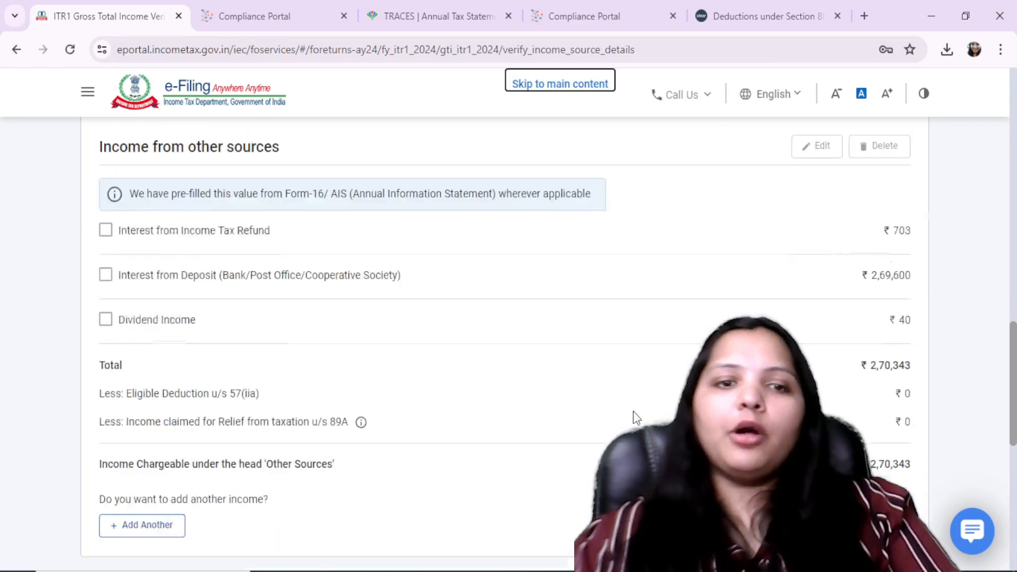
{"action": "scroll", "coordinate": [631, 408], "scroll_direction": "up", "scroll_amount": 3}
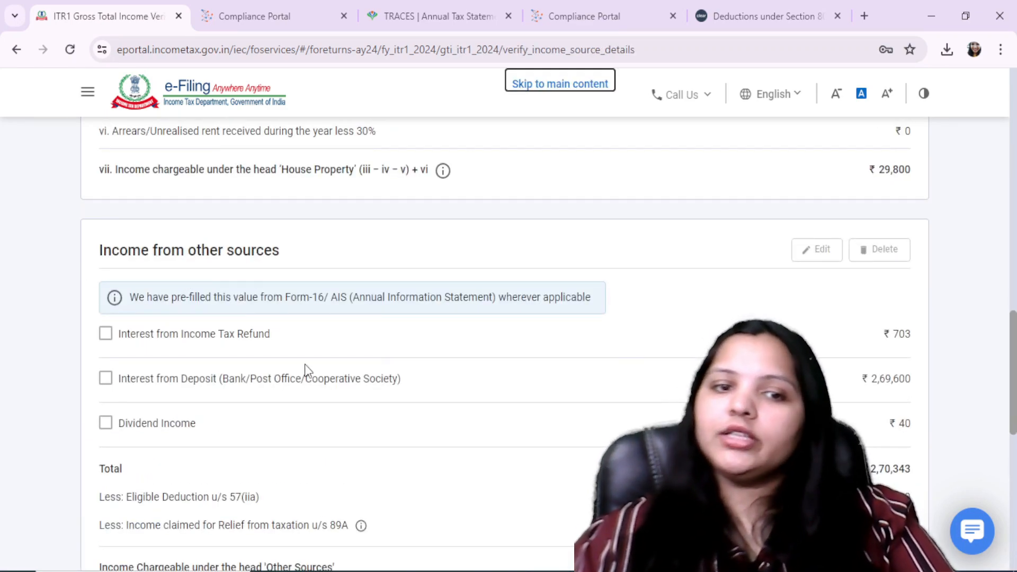
{"action": "scroll", "coordinate": [305, 366], "scroll_direction": "down", "scroll_amount": 5}
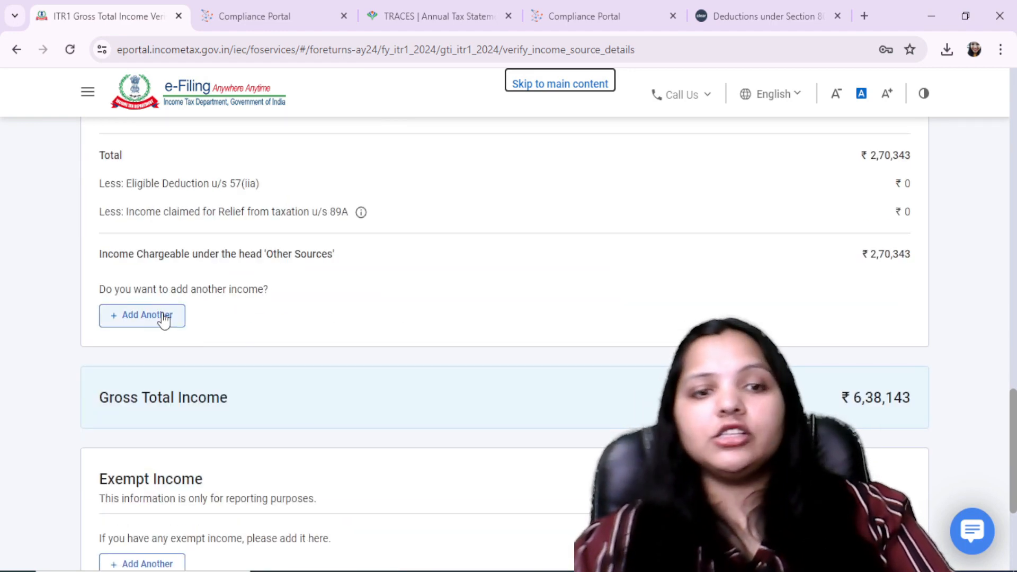
{"action": "left_click", "coordinate": [164, 320]}
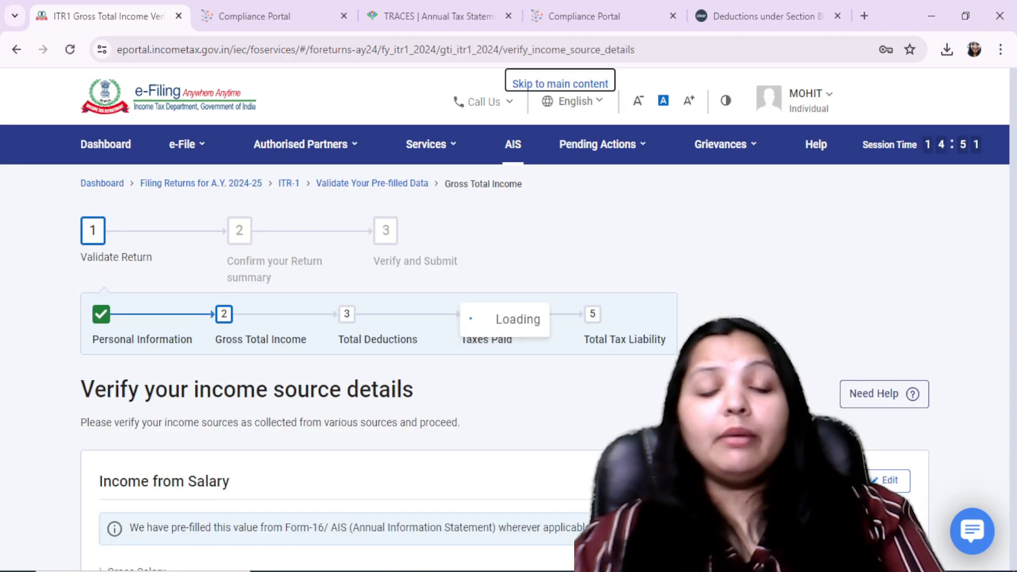
{"action": "scroll", "coordinate": [237, 194], "scroll_direction": "down", "scroll_amount": 20}
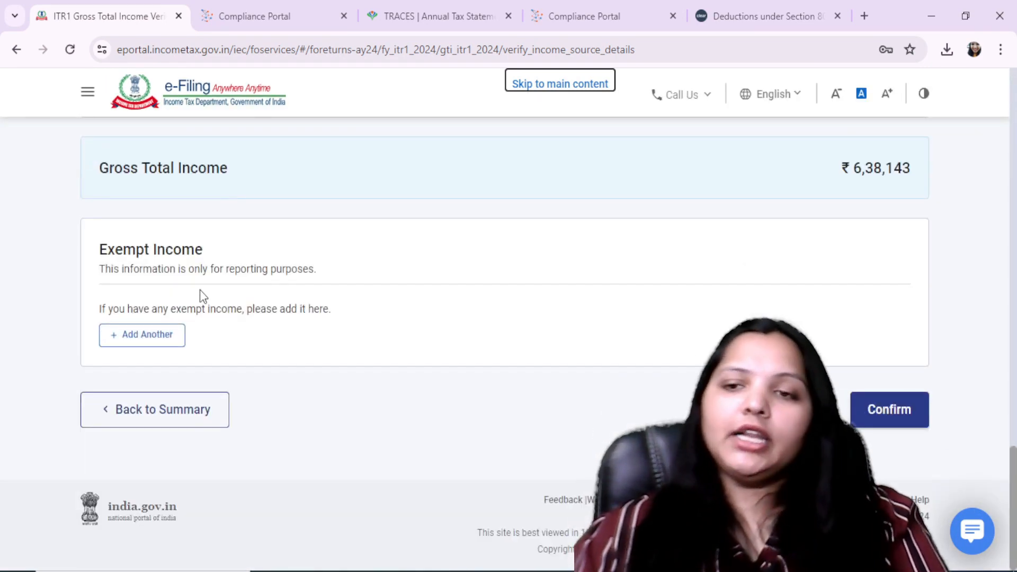
{"action": "left_click", "coordinate": [909, 421]}
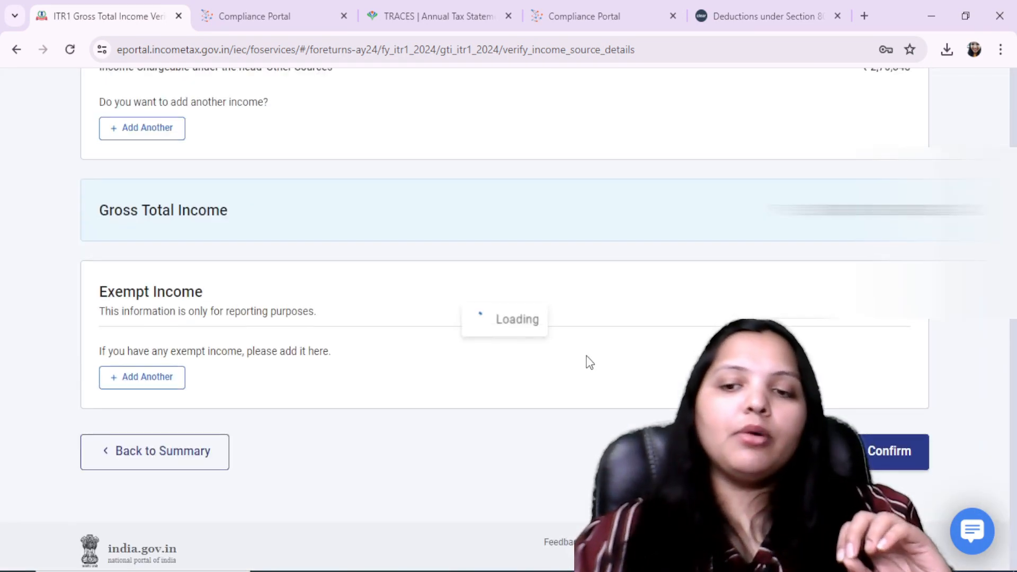
Open the Total Deductions section and review the full list of deductions available to claim.
{"action": "scroll", "coordinate": [585, 402], "scroll_direction": "down", "scroll_amount": 2}
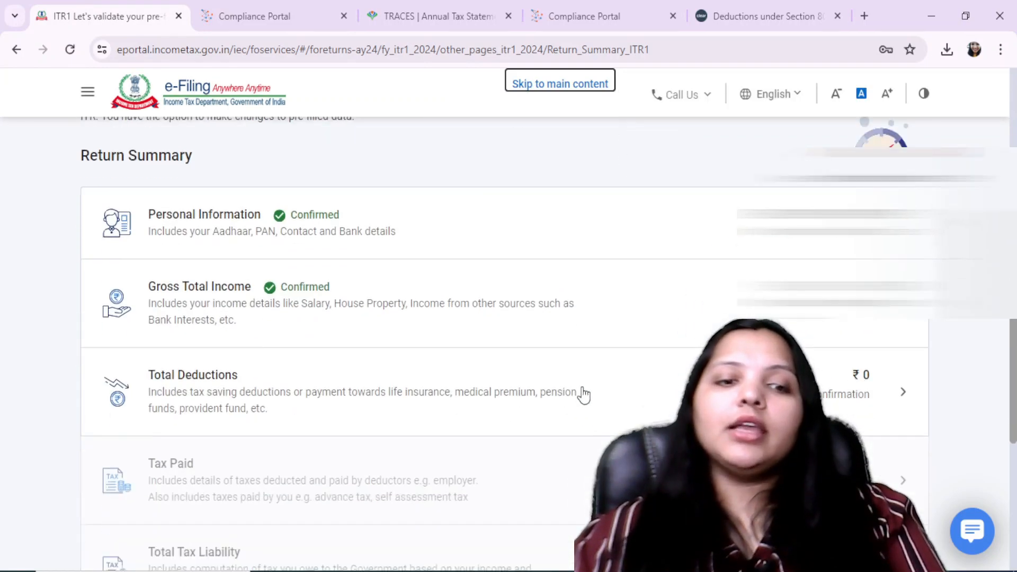
{"action": "left_click", "coordinate": [320, 401]}
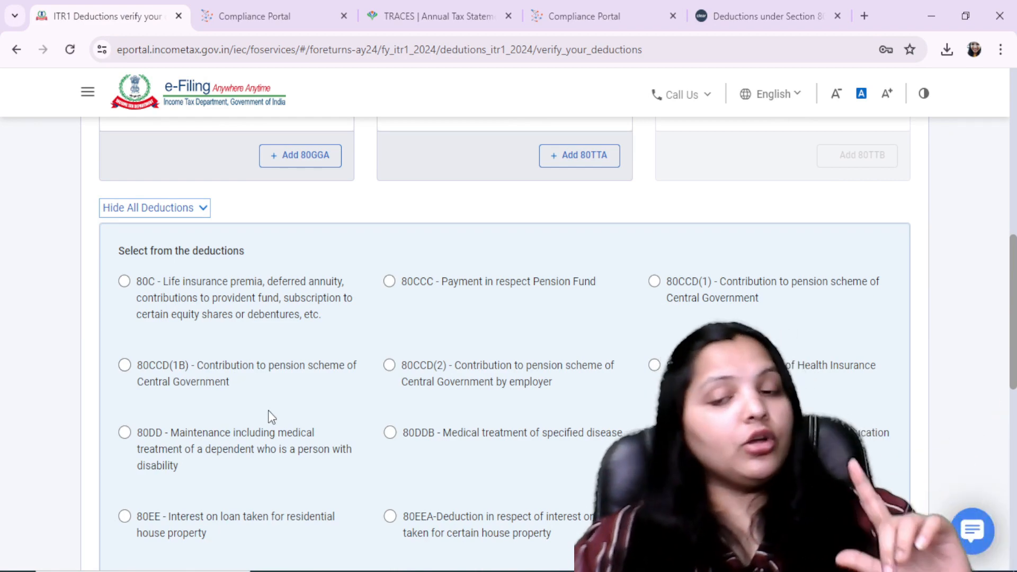
{"action": "scroll", "coordinate": [258, 403], "scroll_direction": "down", "scroll_amount": 9}
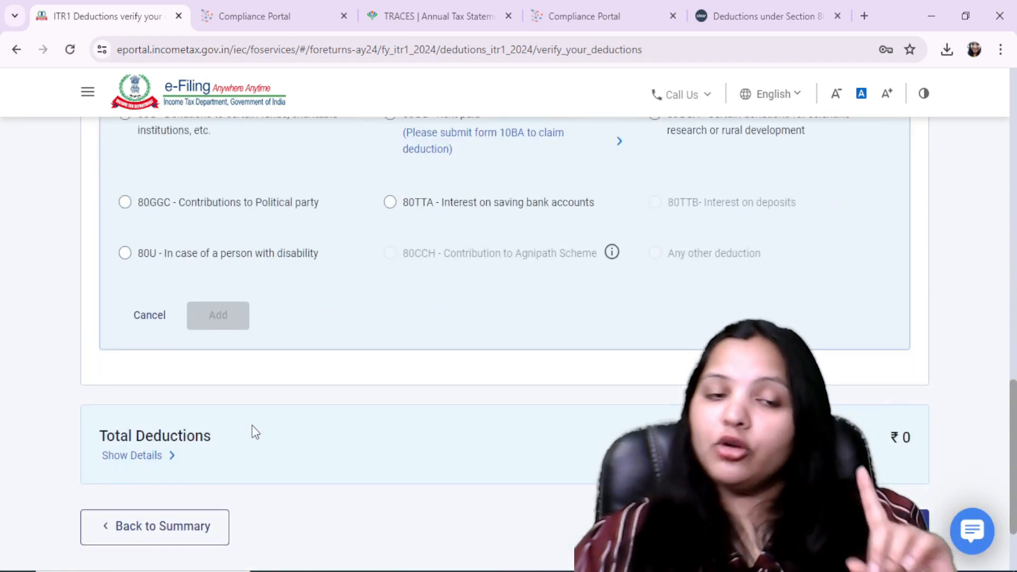
{"action": "scroll", "coordinate": [256, 429], "scroll_direction": "up", "scroll_amount": 6}
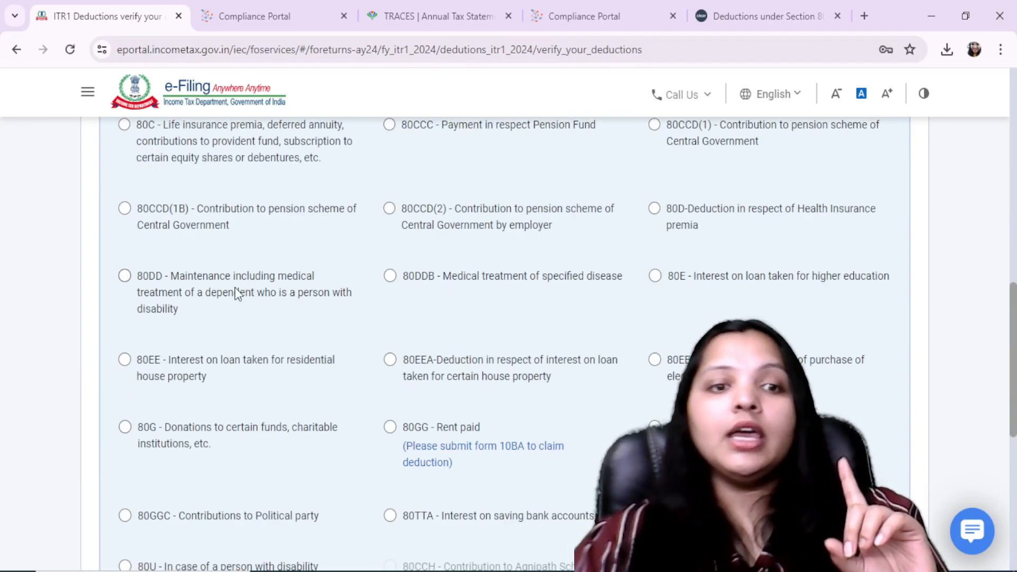
{"action": "scroll", "coordinate": [235, 287], "scroll_direction": "up", "scroll_amount": 3}
{"action": "scroll", "coordinate": [356, 367], "scroll_direction": "down", "scroll_amount": 7}
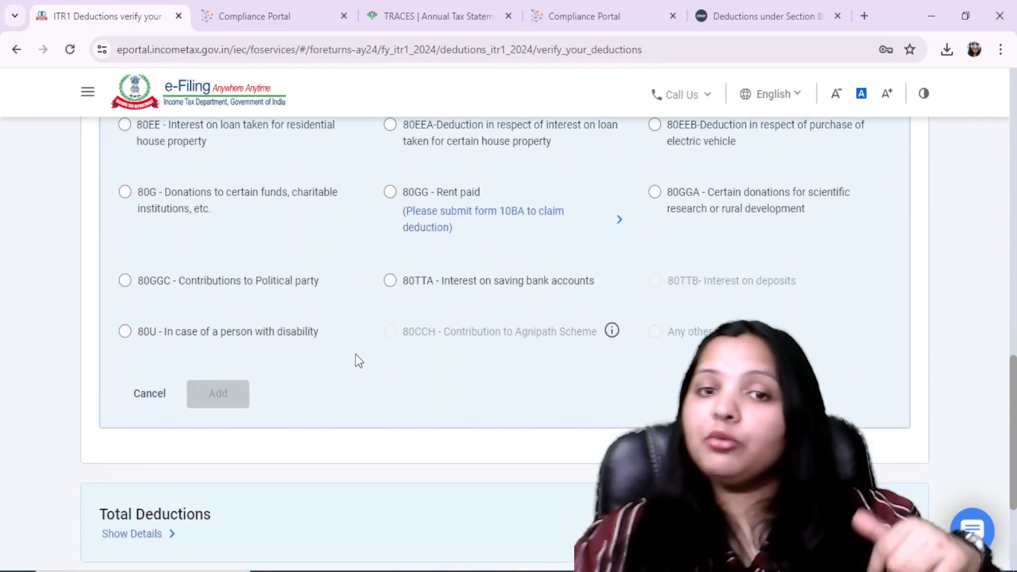
Try selecting the 80TTA - Interest on saving bank accounts deduction from the full list.
{"action": "left_click", "coordinate": [390, 282]}
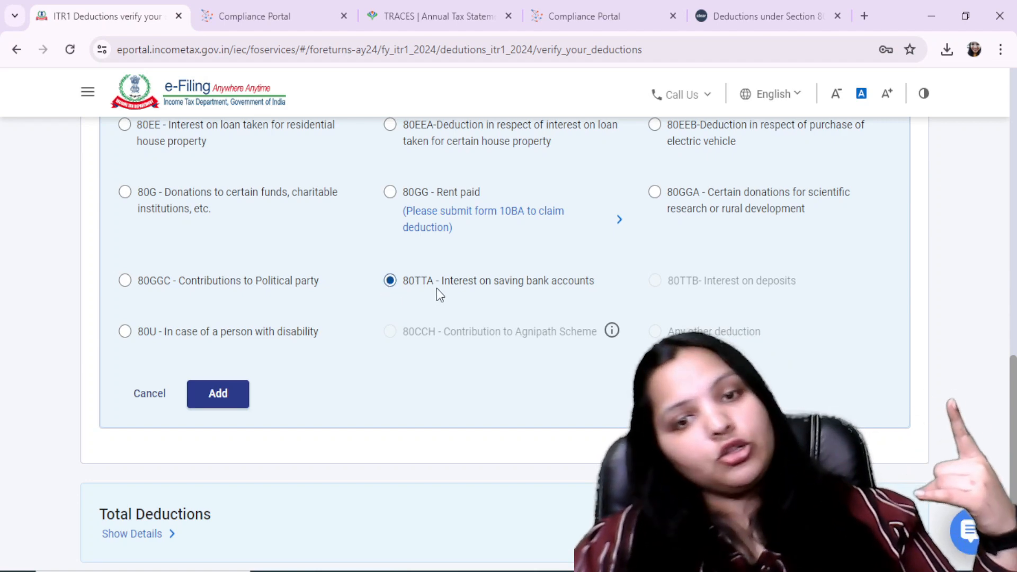
{"action": "scroll", "coordinate": [526, 367], "scroll_direction": "up", "scroll_amount": 6}
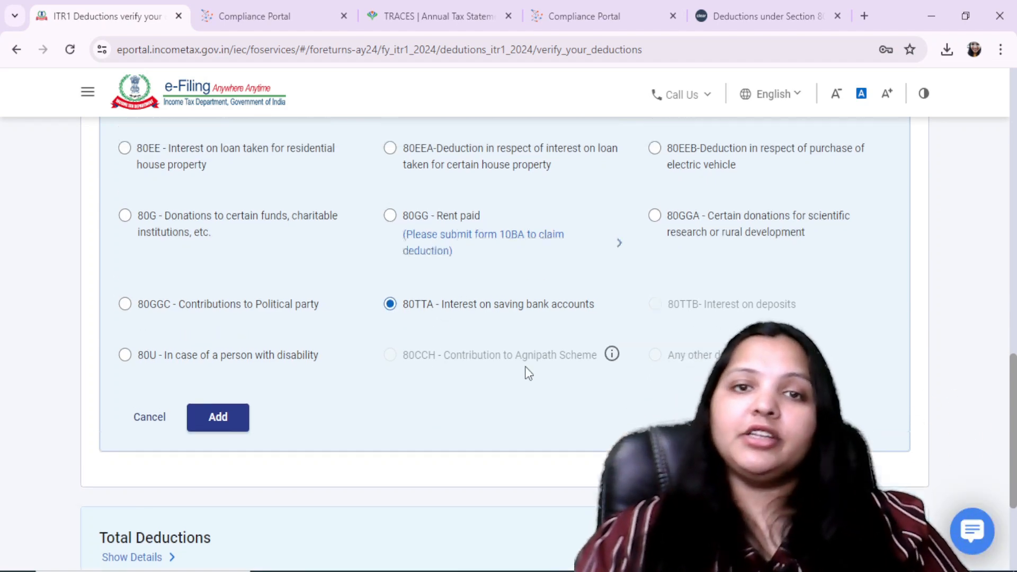
{"action": "scroll", "coordinate": [545, 363], "scroll_direction": "up", "scroll_amount": 10}
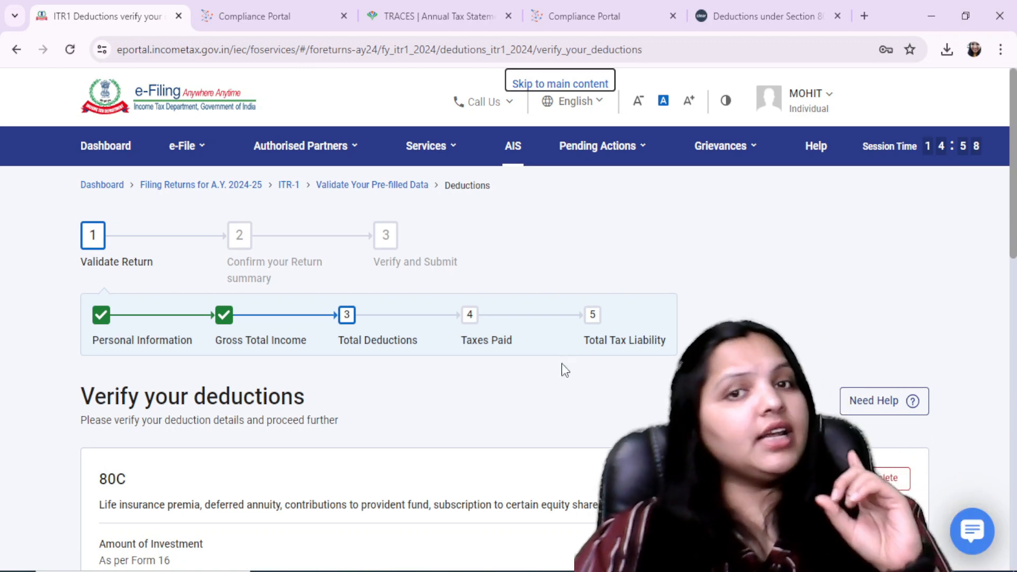
Verify the 80C deduction and total deductions, and confirm the Total Deductions section.
{"action": "scroll", "coordinate": [561, 381], "scroll_direction": "down", "scroll_amount": 10}
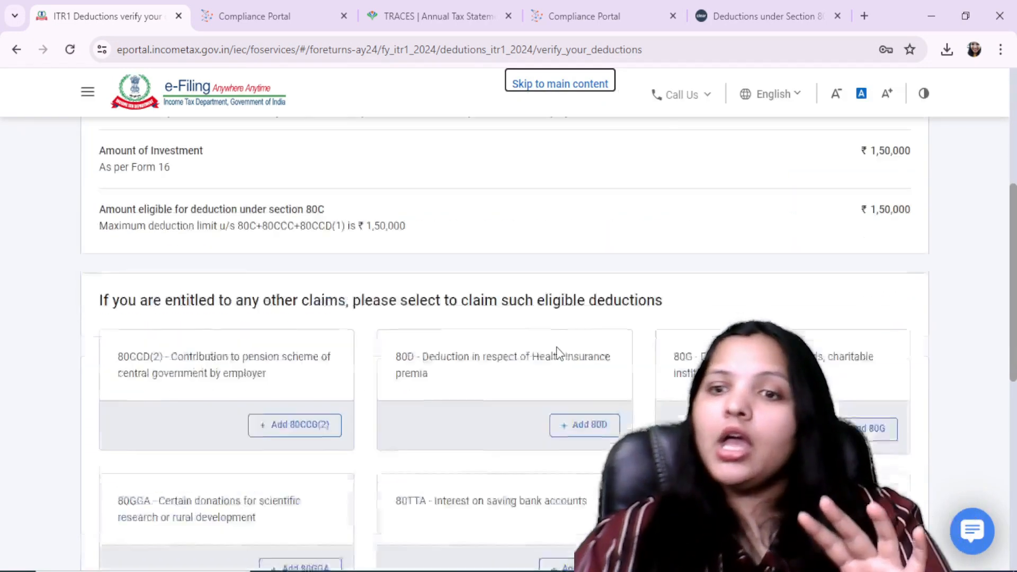
{"action": "scroll", "coordinate": [554, 344], "scroll_direction": "down", "scroll_amount": 3}
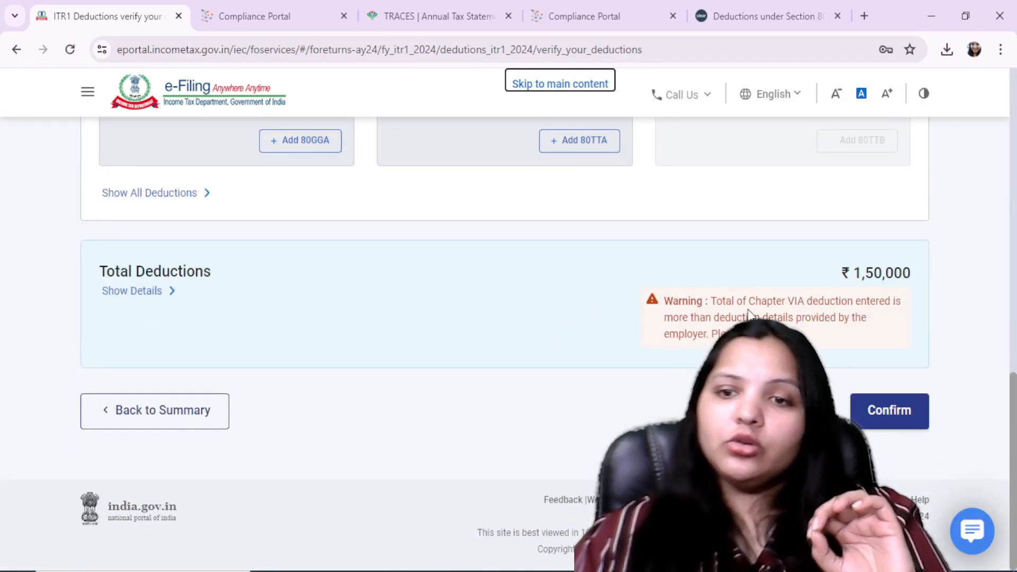
{"action": "left_click", "coordinate": [885, 419]}
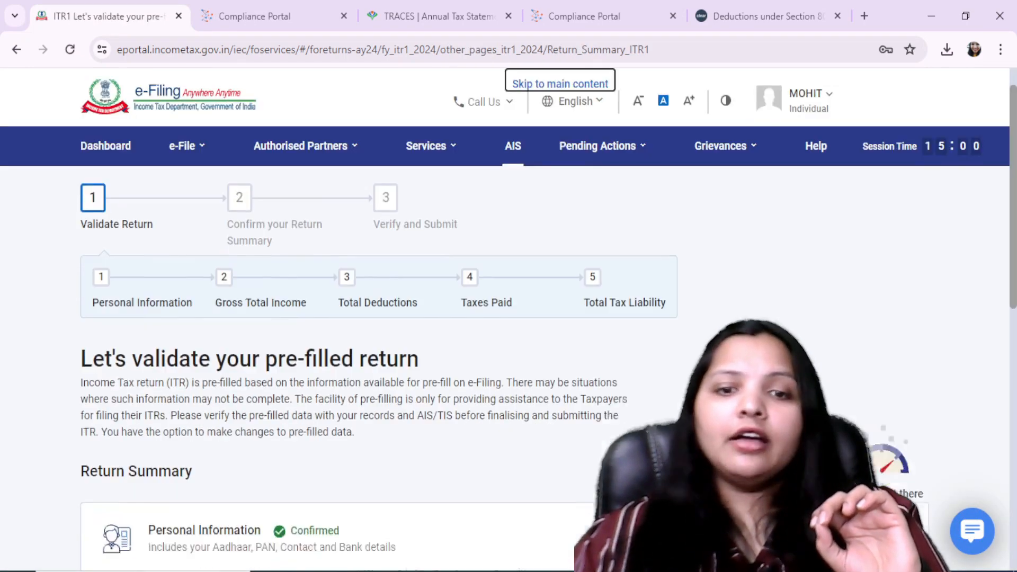
Open the Tax Paid section from the return summary, verify the TDS details and return to the summary.
{"action": "scroll", "coordinate": [877, 463], "scroll_direction": "down", "scroll_amount": 6}
{"action": "scroll", "coordinate": [287, 233], "scroll_direction": "down", "scroll_amount": 1}
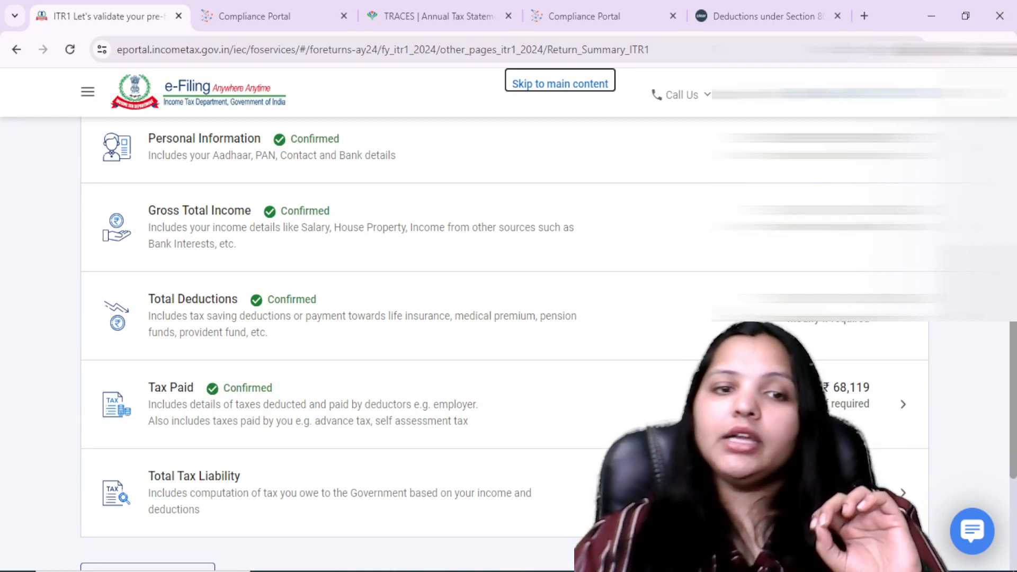
{"action": "left_click", "coordinate": [414, 398]}
{"action": "scroll", "coordinate": [598, 361], "scroll_direction": "down", "scroll_amount": 2}
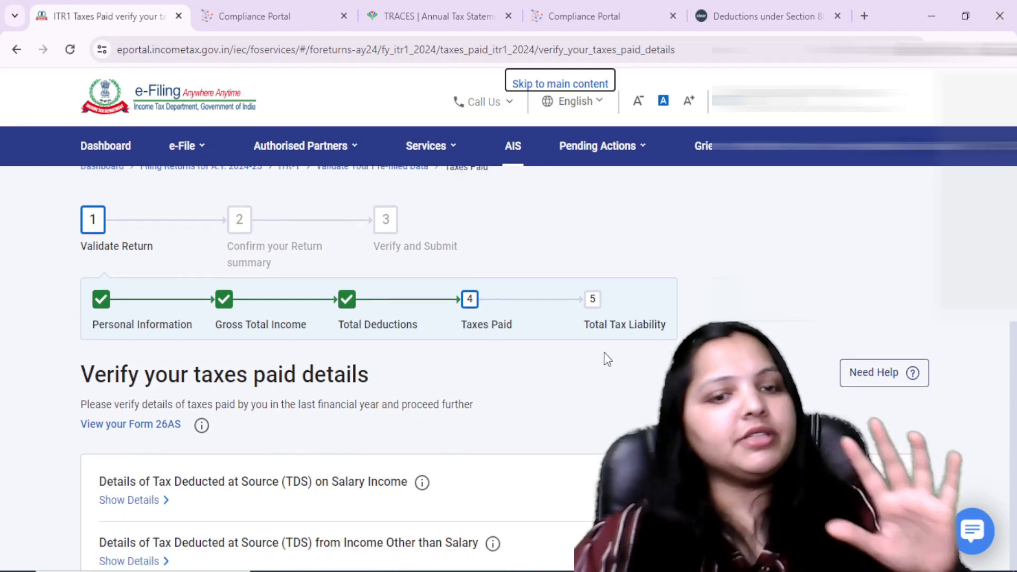
{"action": "scroll", "coordinate": [190, 405], "scroll_direction": "down", "scroll_amount": 1}
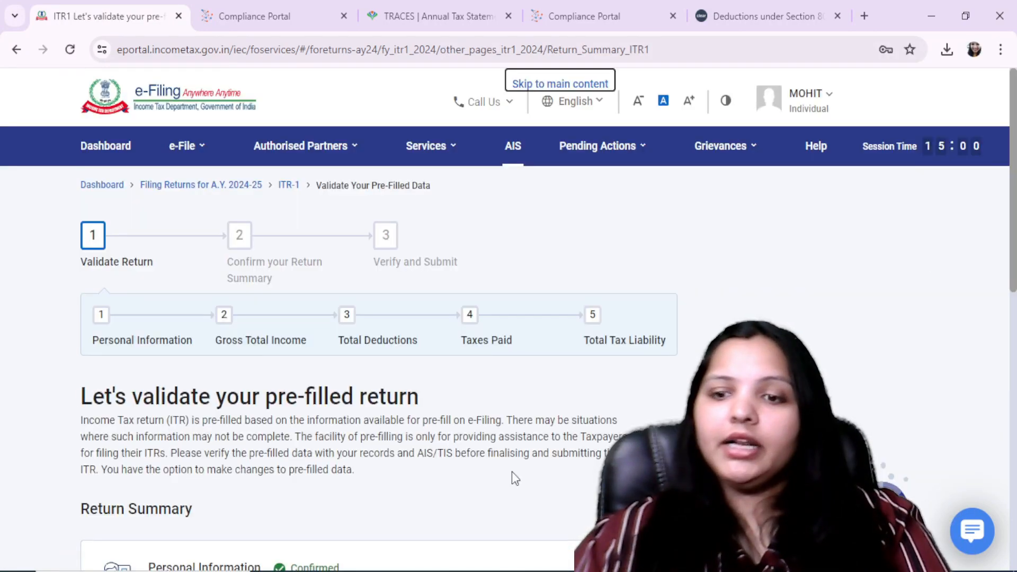
Open Total Tax Liability, review the computation of income, tax, rebate u/s 87A and interest, and confirm the section.
{"action": "scroll", "coordinate": [512, 472], "scroll_direction": "down", "scroll_amount": 10}
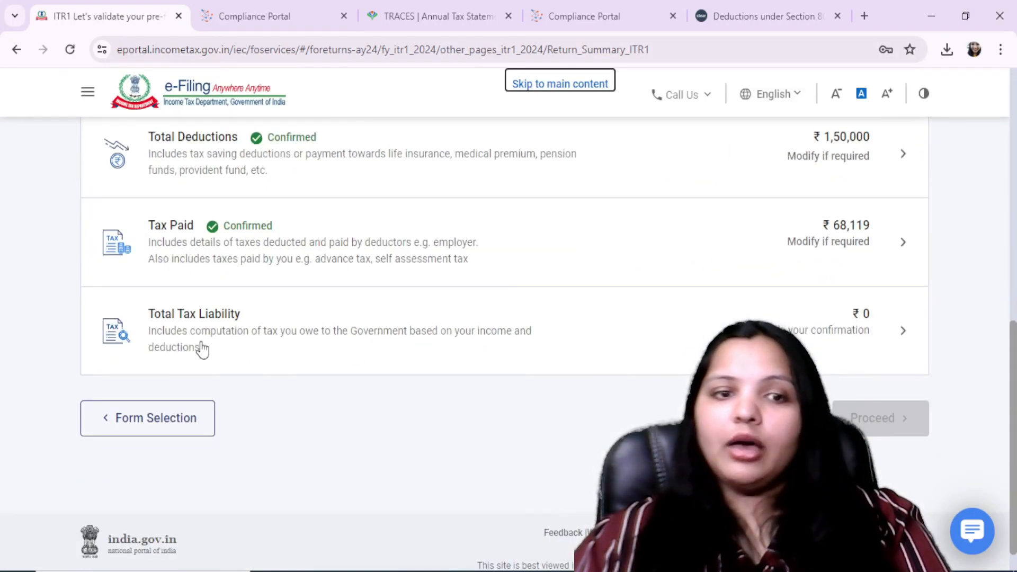
{"action": "left_click", "coordinate": [359, 345]}
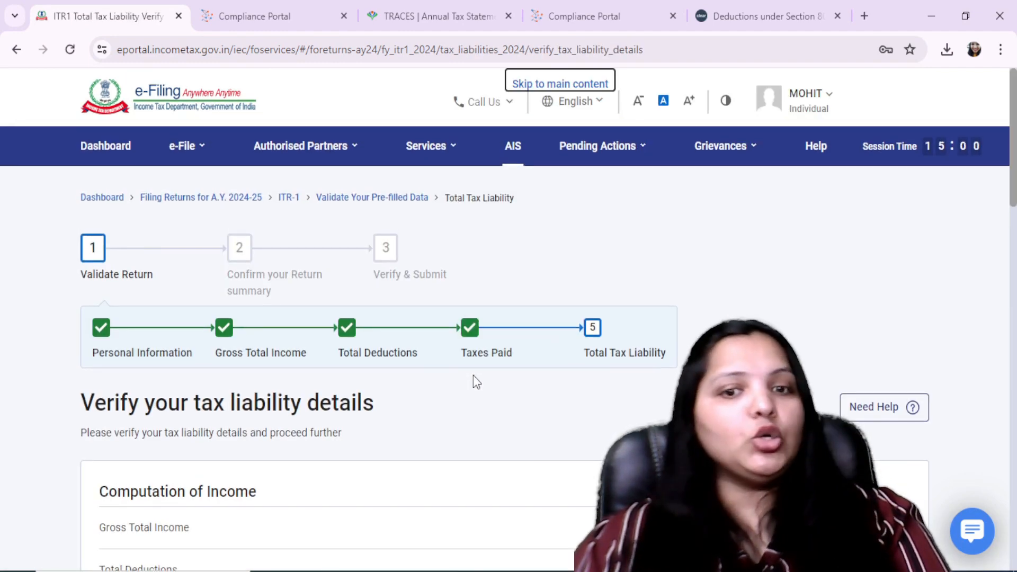
{"action": "scroll", "coordinate": [477, 382], "scroll_direction": "down", "scroll_amount": 4}
{"action": "scroll", "coordinate": [484, 392], "scroll_direction": "down", "scroll_amount": 1}
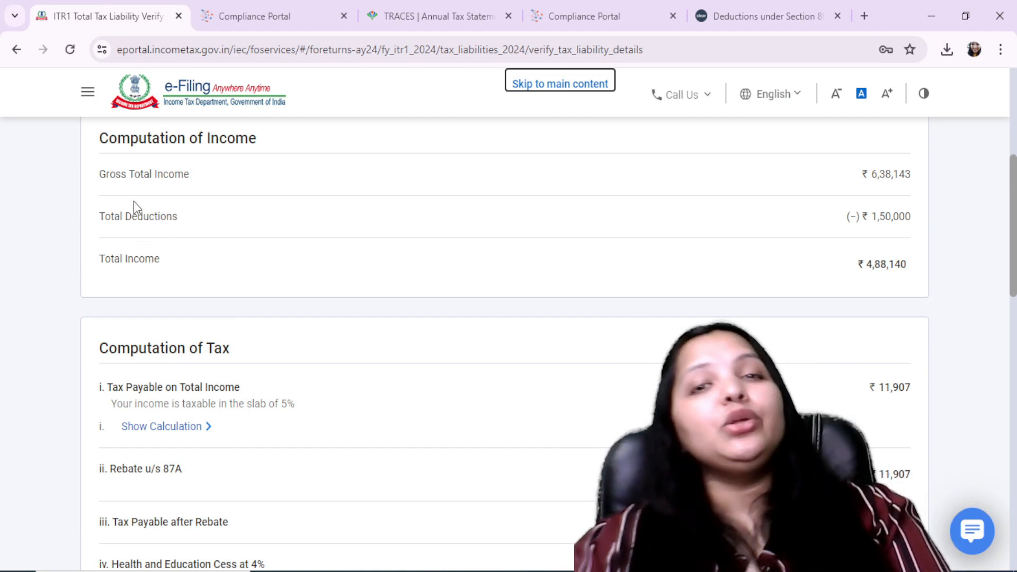
{"action": "scroll", "coordinate": [667, 262], "scroll_direction": "down", "scroll_amount": 1}
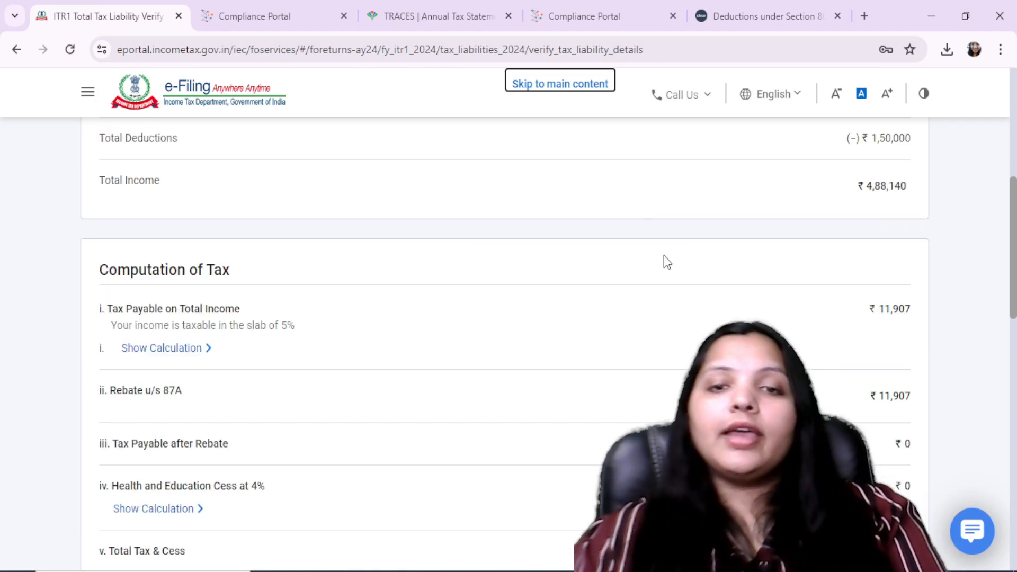
{"action": "scroll", "coordinate": [859, 240], "scroll_direction": "down", "scroll_amount": 3}
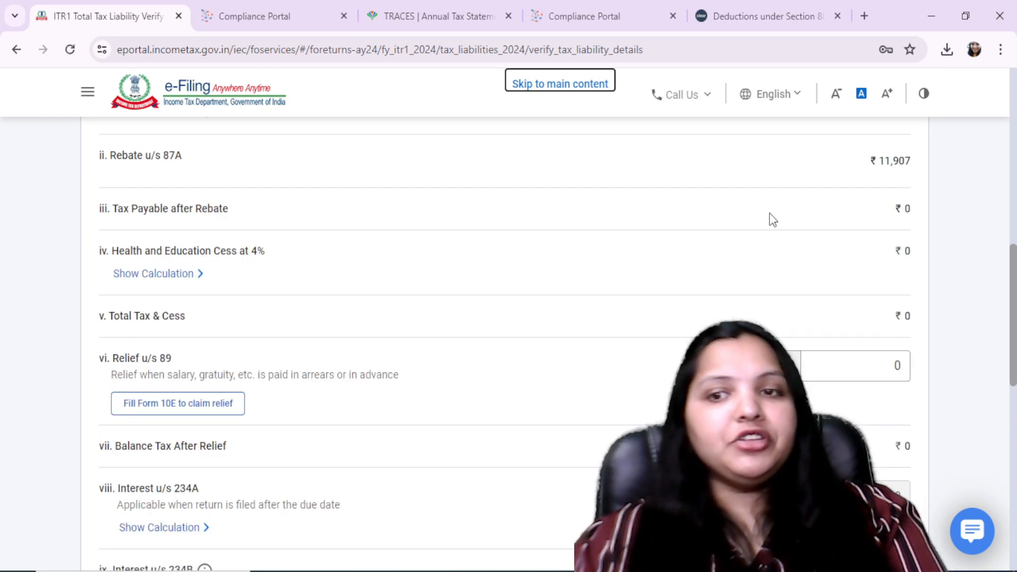
{"action": "scroll", "coordinate": [931, 271], "scroll_direction": "up", "scroll_amount": 1}
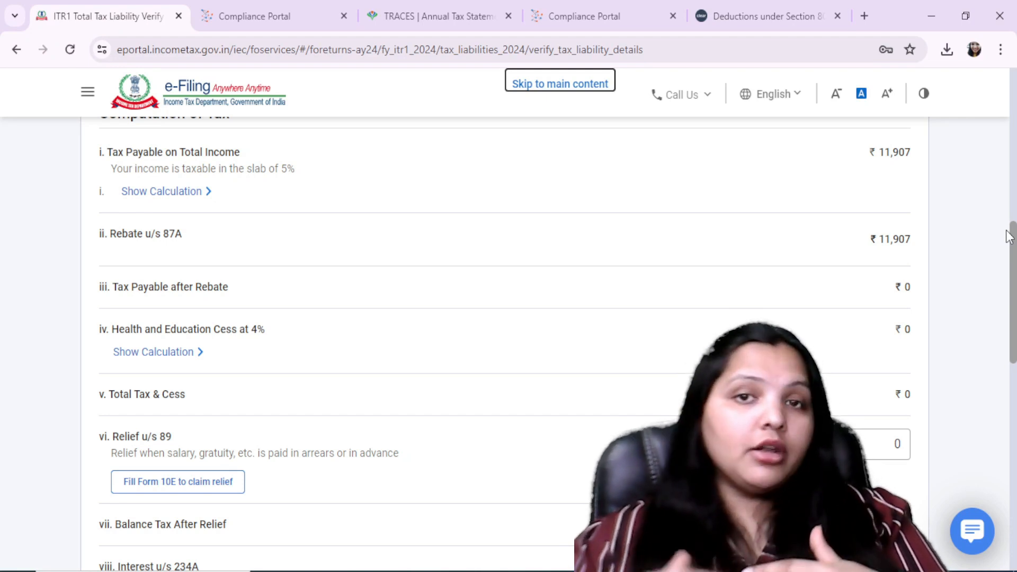
{"action": "scroll", "coordinate": [895, 255], "scroll_direction": "down", "scroll_amount": 10}
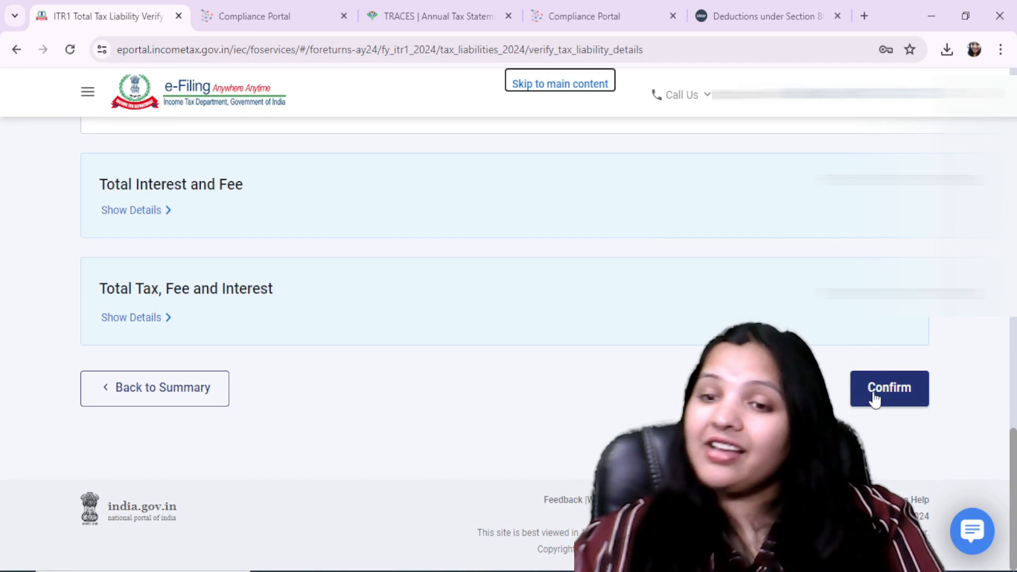
{"action": "left_click", "coordinate": [875, 400]}
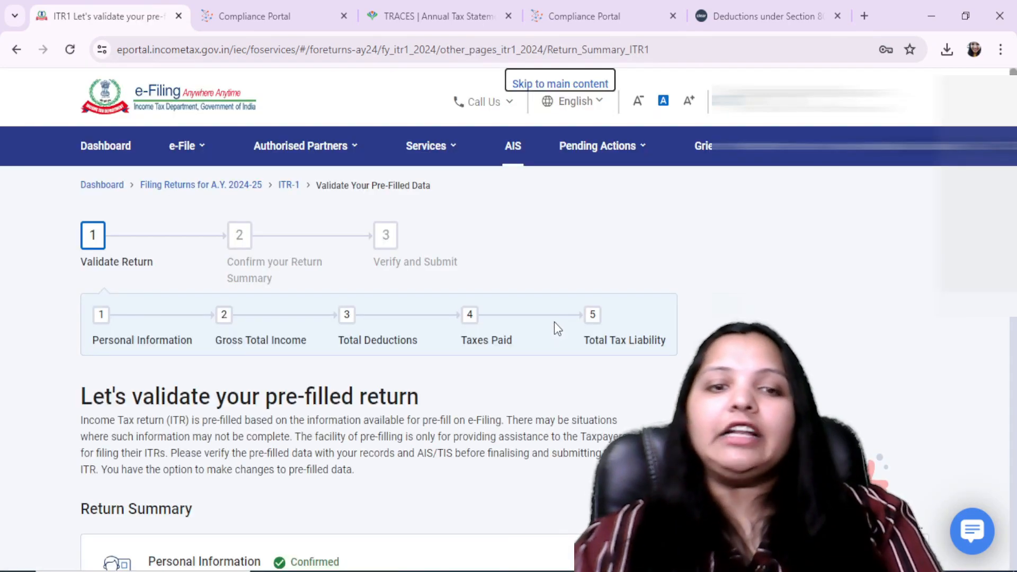
Proceed from the validated return to the tax summary, check the refund amount and continue to Preview and Submit.
{"action": "scroll", "coordinate": [552, 325], "scroll_direction": "down", "scroll_amount": 10}
{"action": "left_click", "coordinate": [865, 387]}
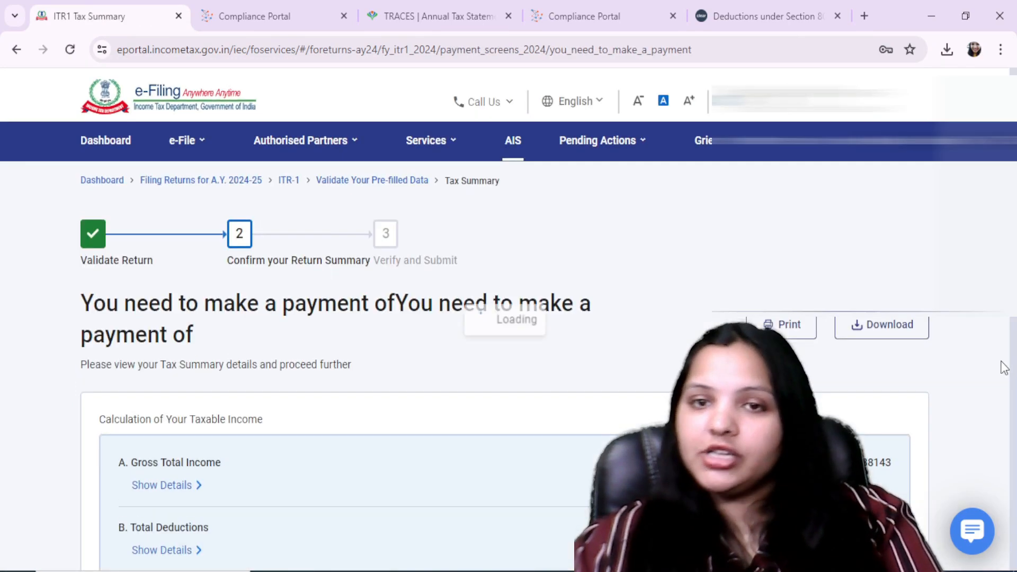
{"action": "left_click_drag", "start_coordinate": [476, 308], "coordinate": [198, 308]}
{"action": "left_click", "coordinate": [99, 324]}
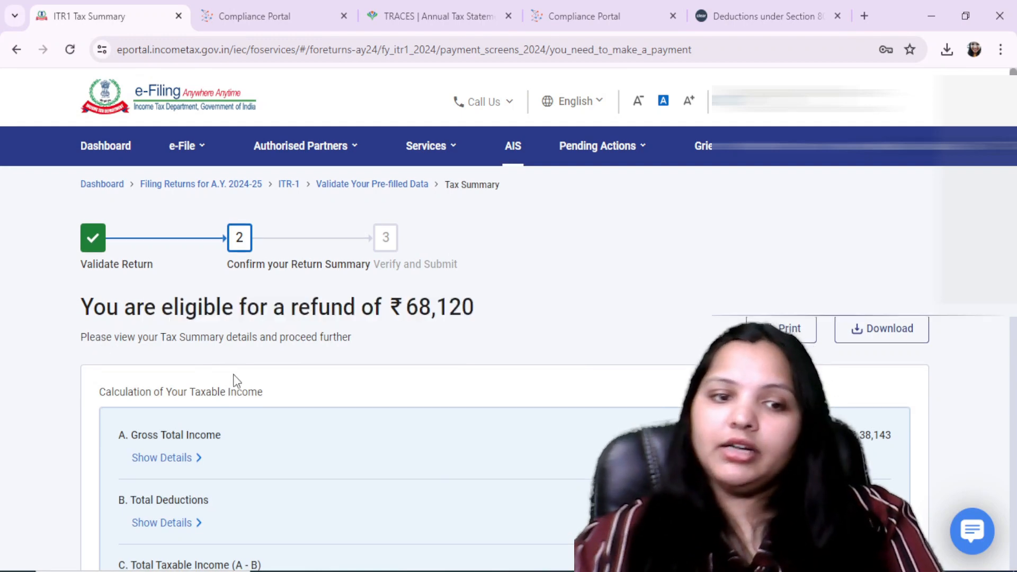
{"action": "scroll", "coordinate": [232, 381], "scroll_direction": "down", "scroll_amount": 8}
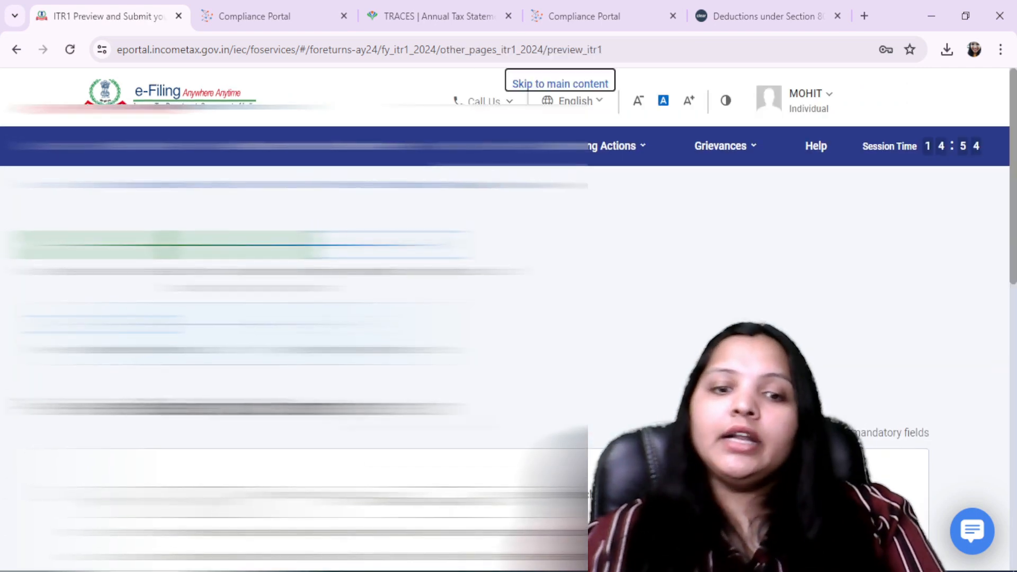
Go through the declaration on the Preview and Submit page and proceed to the return preview.
{"action": "scroll", "coordinate": [509, 318], "scroll_direction": "down", "scroll_amount": 2}
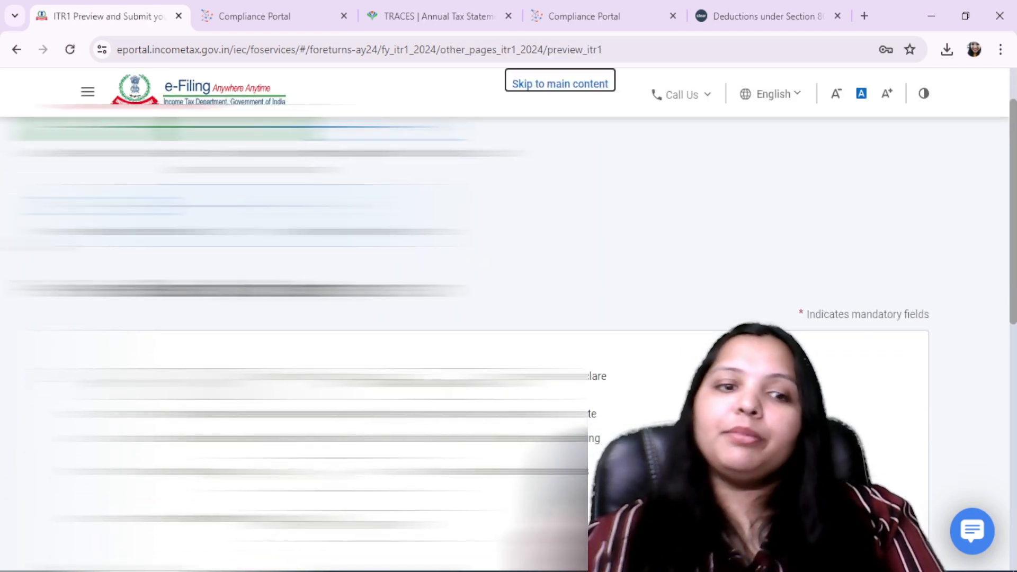
{"action": "scroll", "coordinate": [508, 318], "scroll_direction": "down", "scroll_amount": 4}
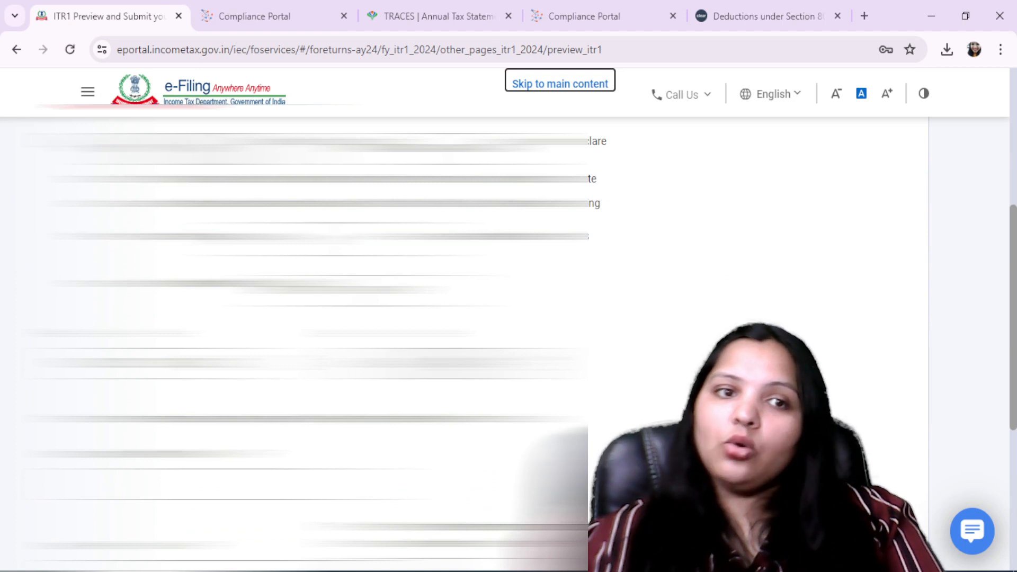
{"action": "scroll", "coordinate": [640, 368], "scroll_direction": "down", "scroll_amount": 5}
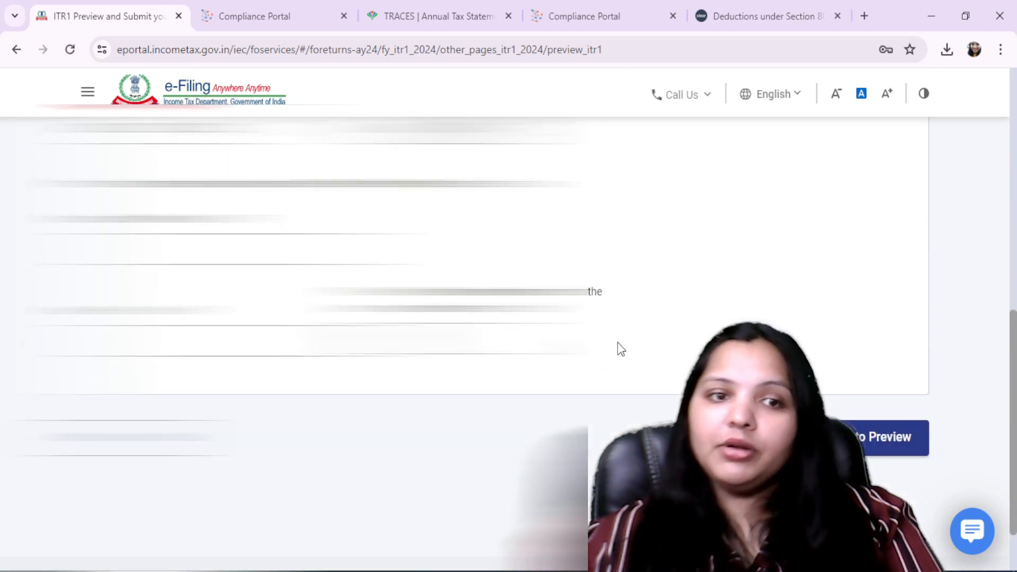
{"action": "left_click", "coordinate": [890, 453]}
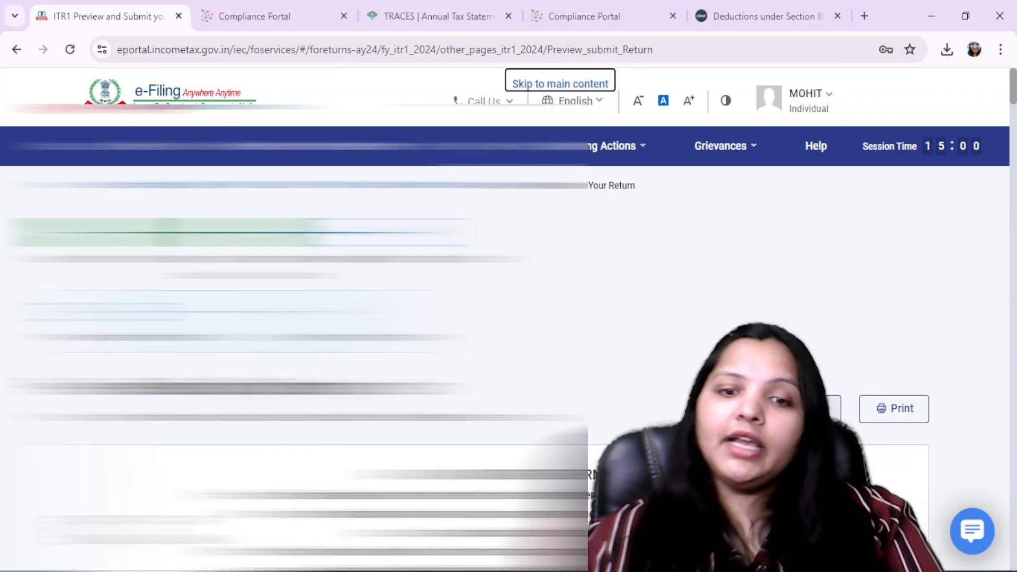
Review the previewed ITR-1, including salary and exempt allowances, and proceed to validate the return.
{"action": "scroll", "coordinate": [832, 404], "scroll_direction": "down", "scroll_amount": 3}
{"action": "scroll", "coordinate": [506, 344], "scroll_direction": "up", "scroll_amount": 3}
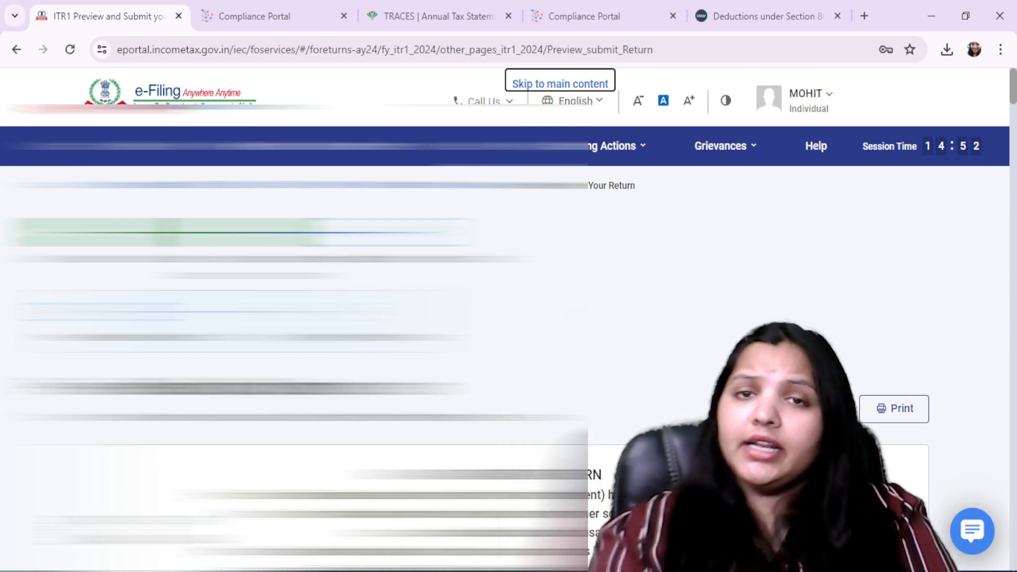
{"action": "scroll", "coordinate": [506, 345], "scroll_direction": "down", "scroll_amount": 5}
{"action": "scroll", "coordinate": [506, 345], "scroll_direction": "down", "scroll_amount": 15}
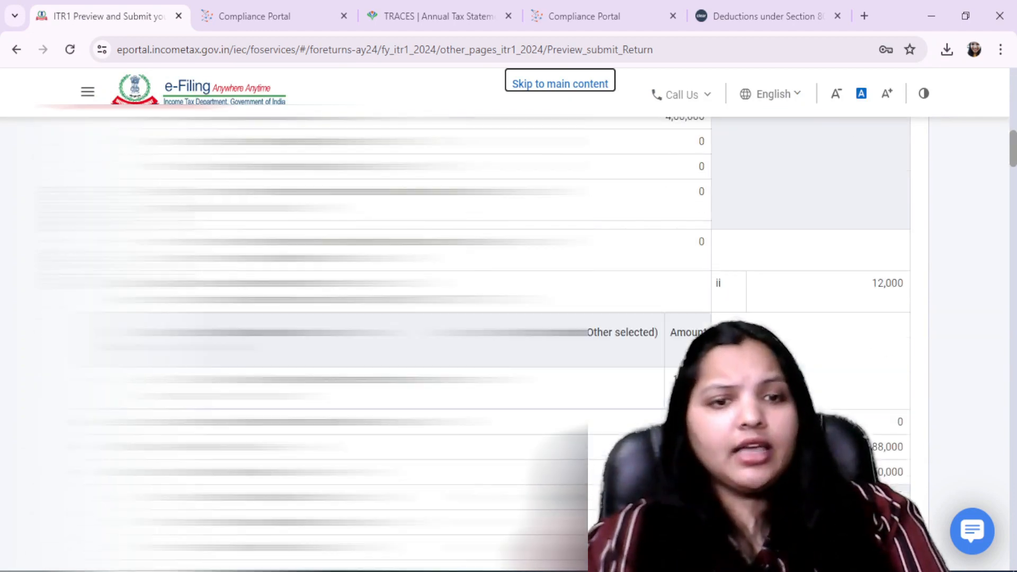
{"action": "scroll", "coordinate": [505, 345], "scroll_direction": "down", "scroll_amount": 3}
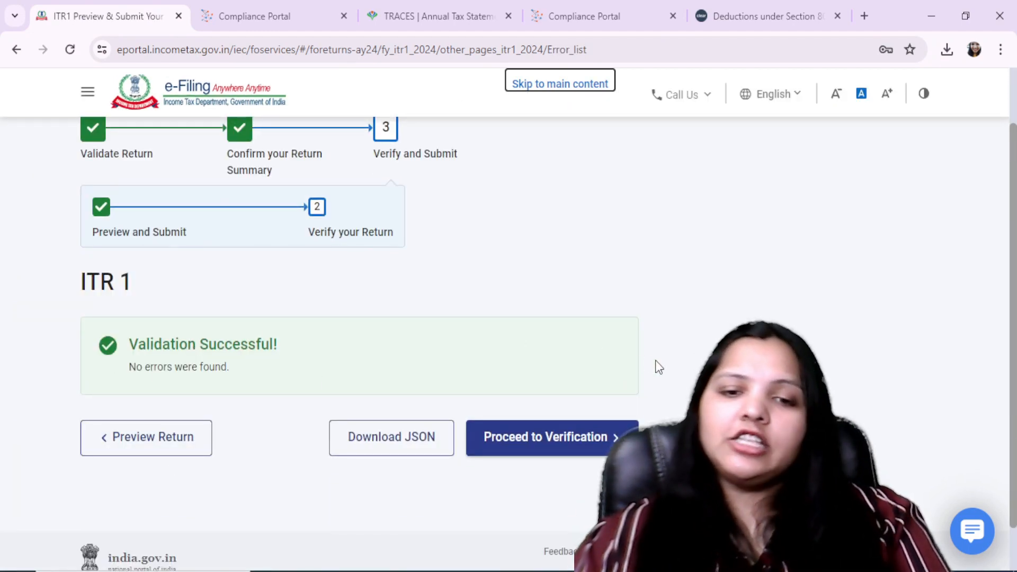
Proceed to verification of the validated return and bring up the available verification methods.
{"action": "left_click", "coordinate": [570, 440]}
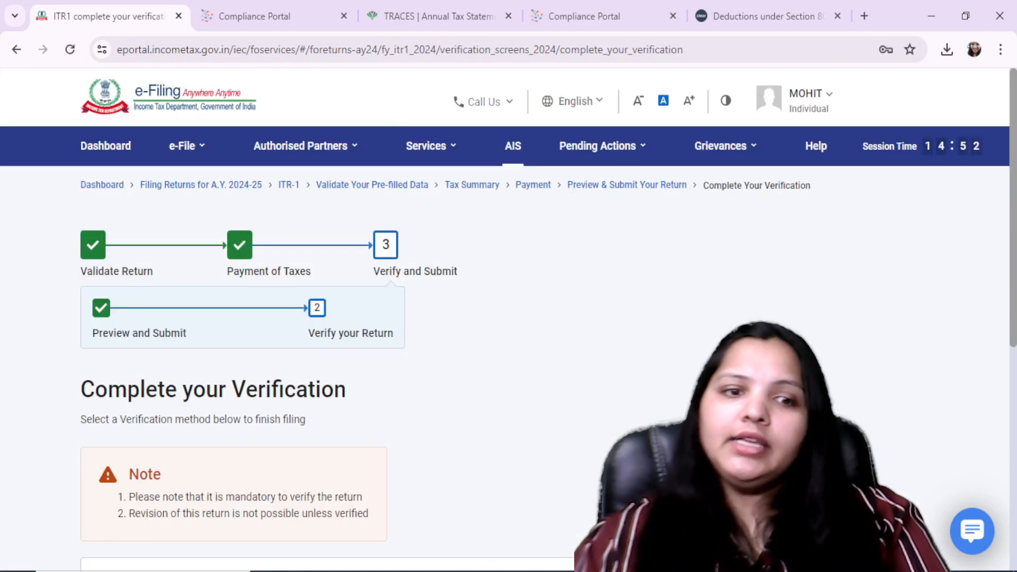
{"action": "scroll", "coordinate": [508, 329], "scroll_direction": "down", "scroll_amount": 4}
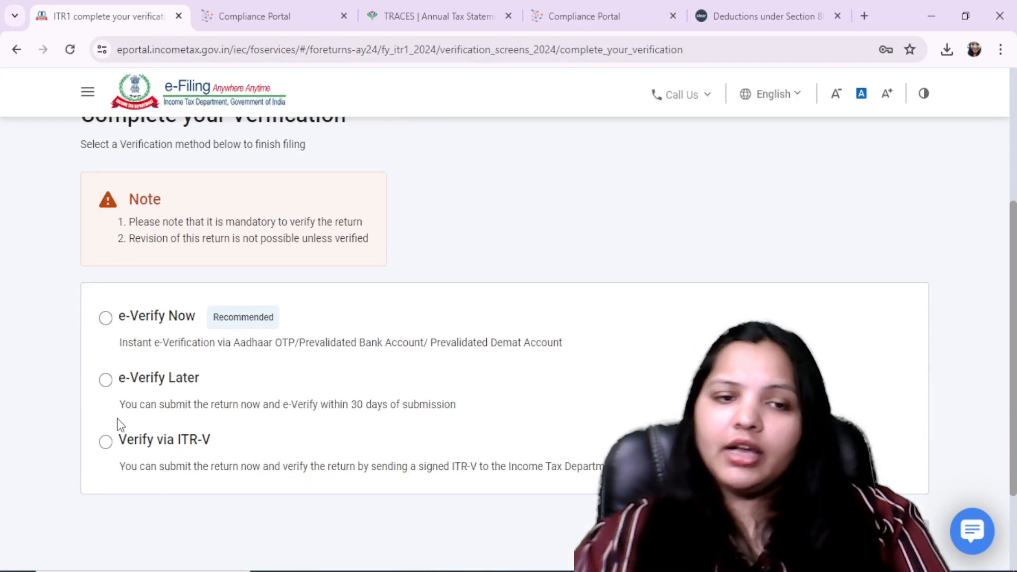